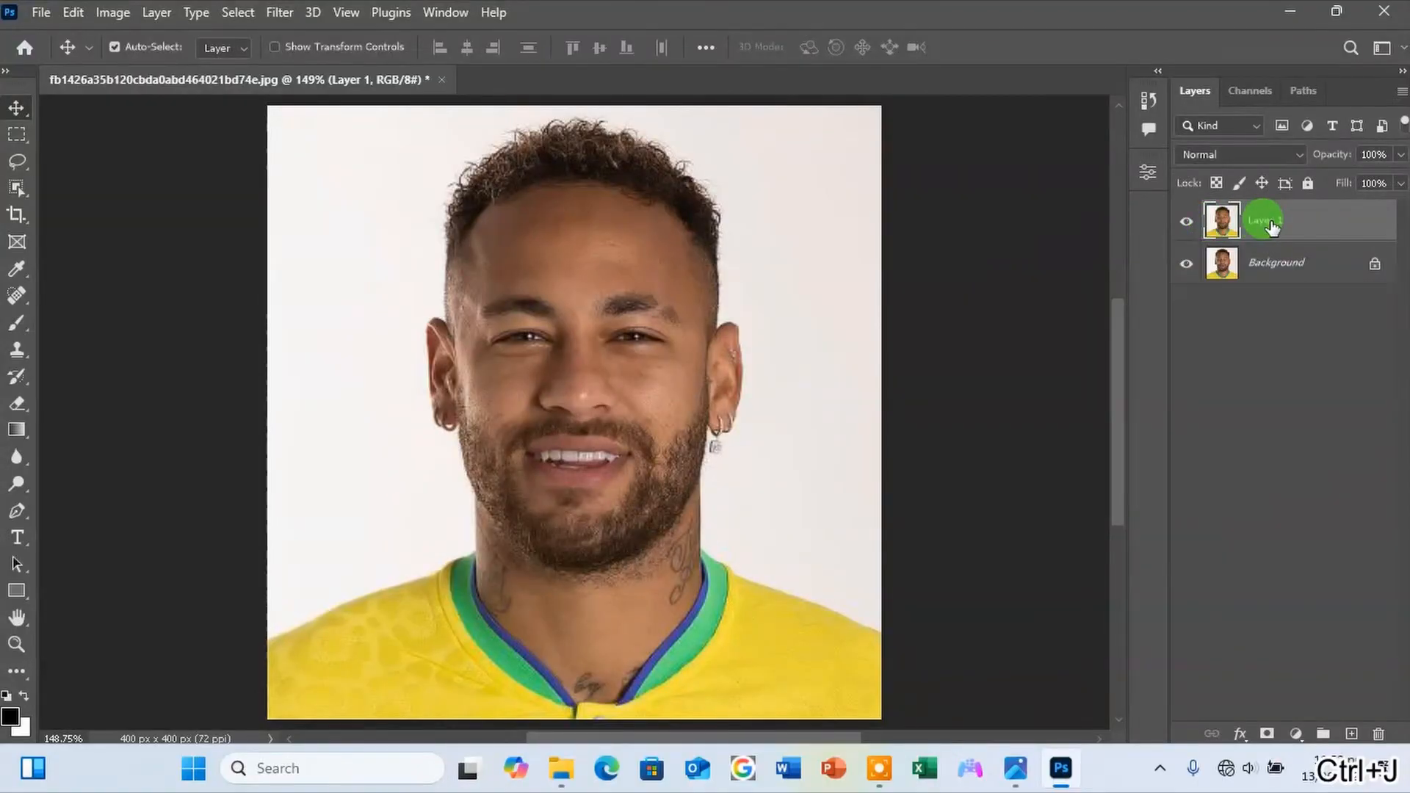
Convert Layer 1 to a smart object and apply the Camera Raw Filter with Noise Reduction 40 and Sharpening 10.
right_click(1268, 220)
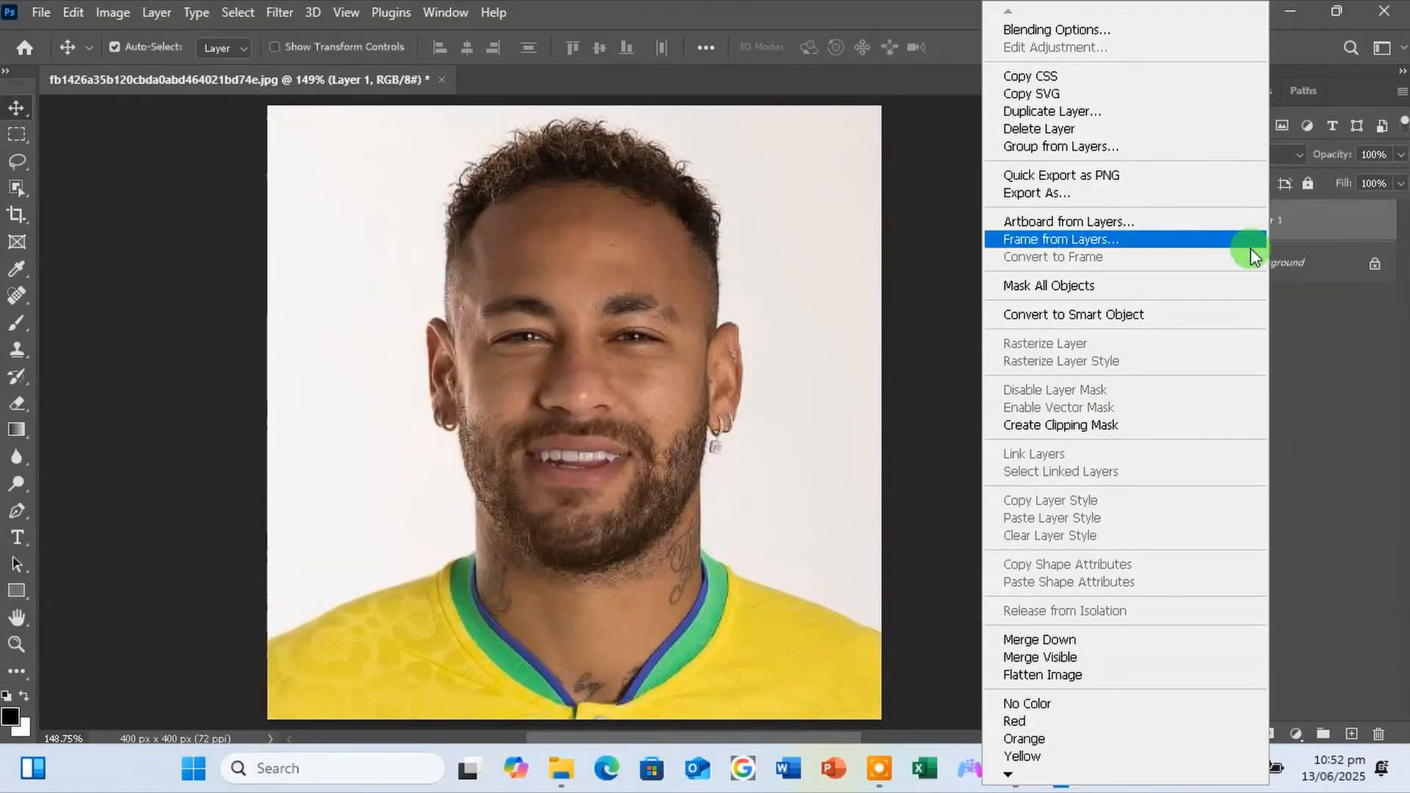
click(1190, 316)
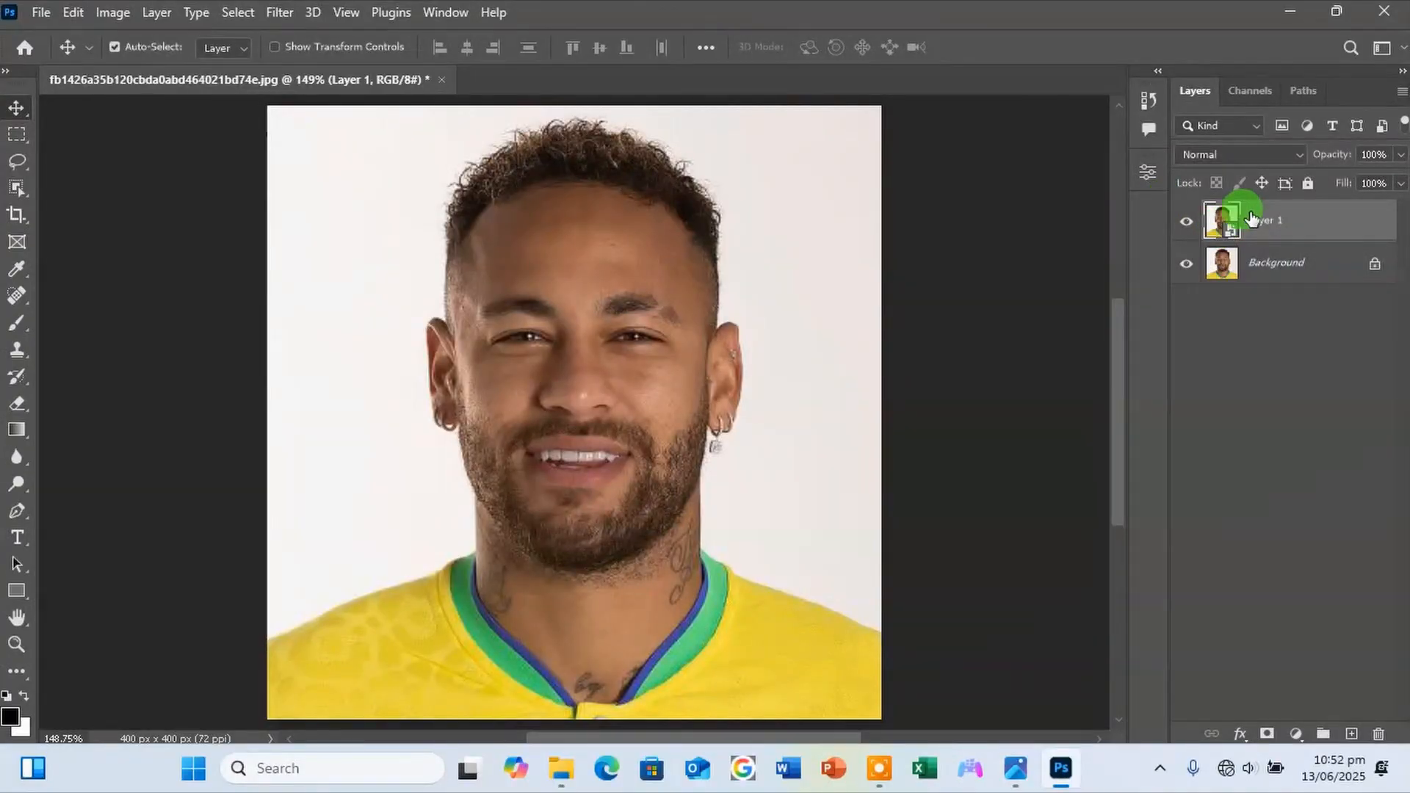
click(281, 13)
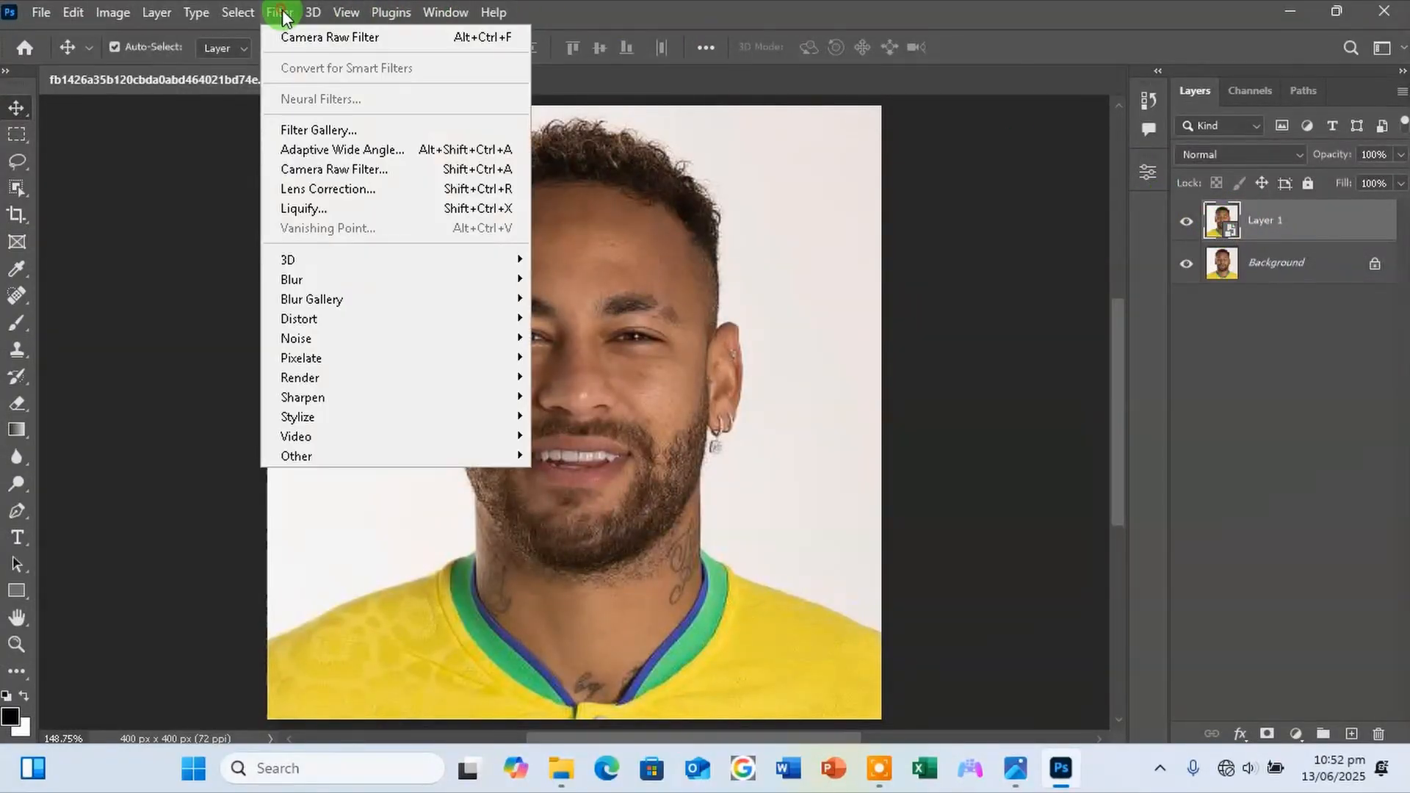
click(321, 170)
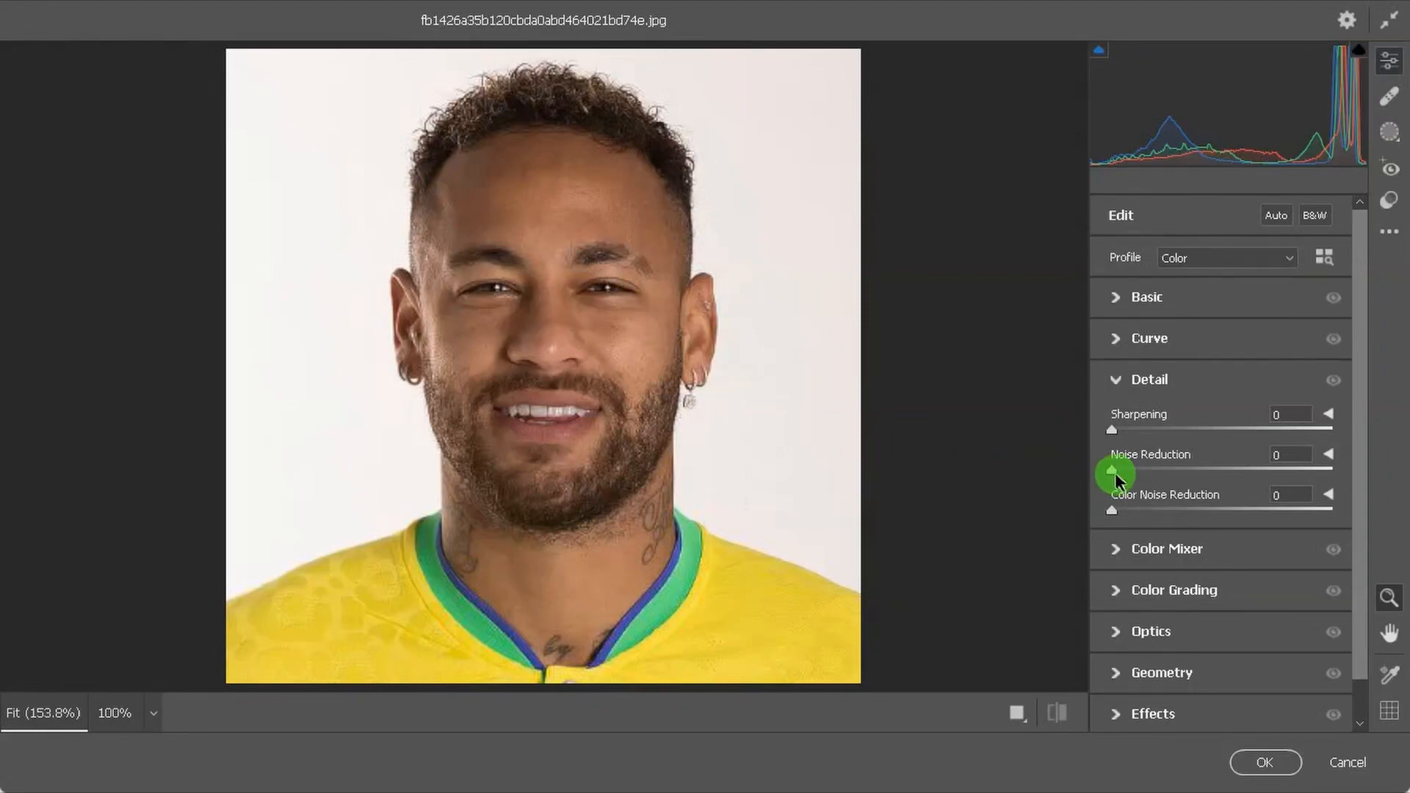
drag(1183, 475, 1190, 475)
drag(1195, 477, 1196, 480)
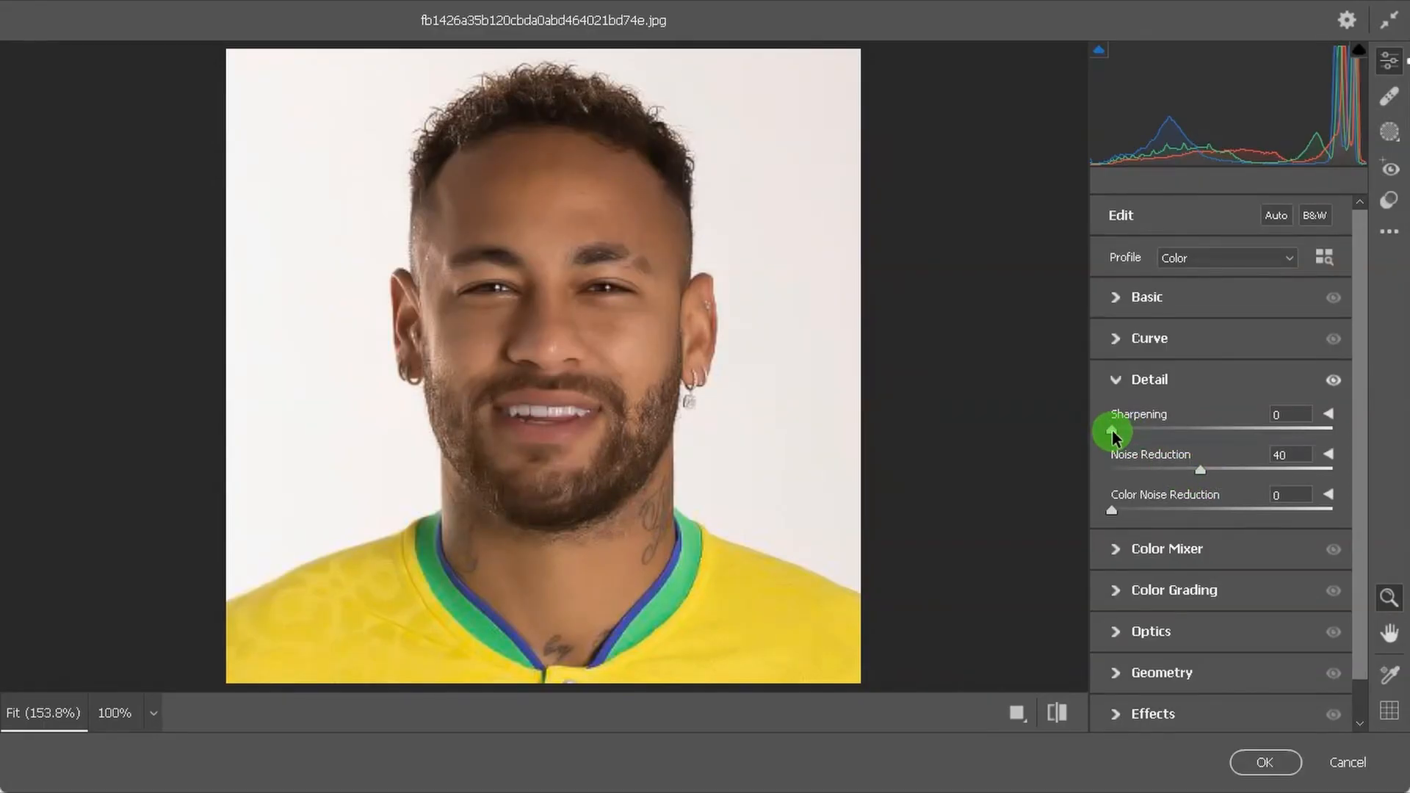
drag(1112, 436, 1129, 439)
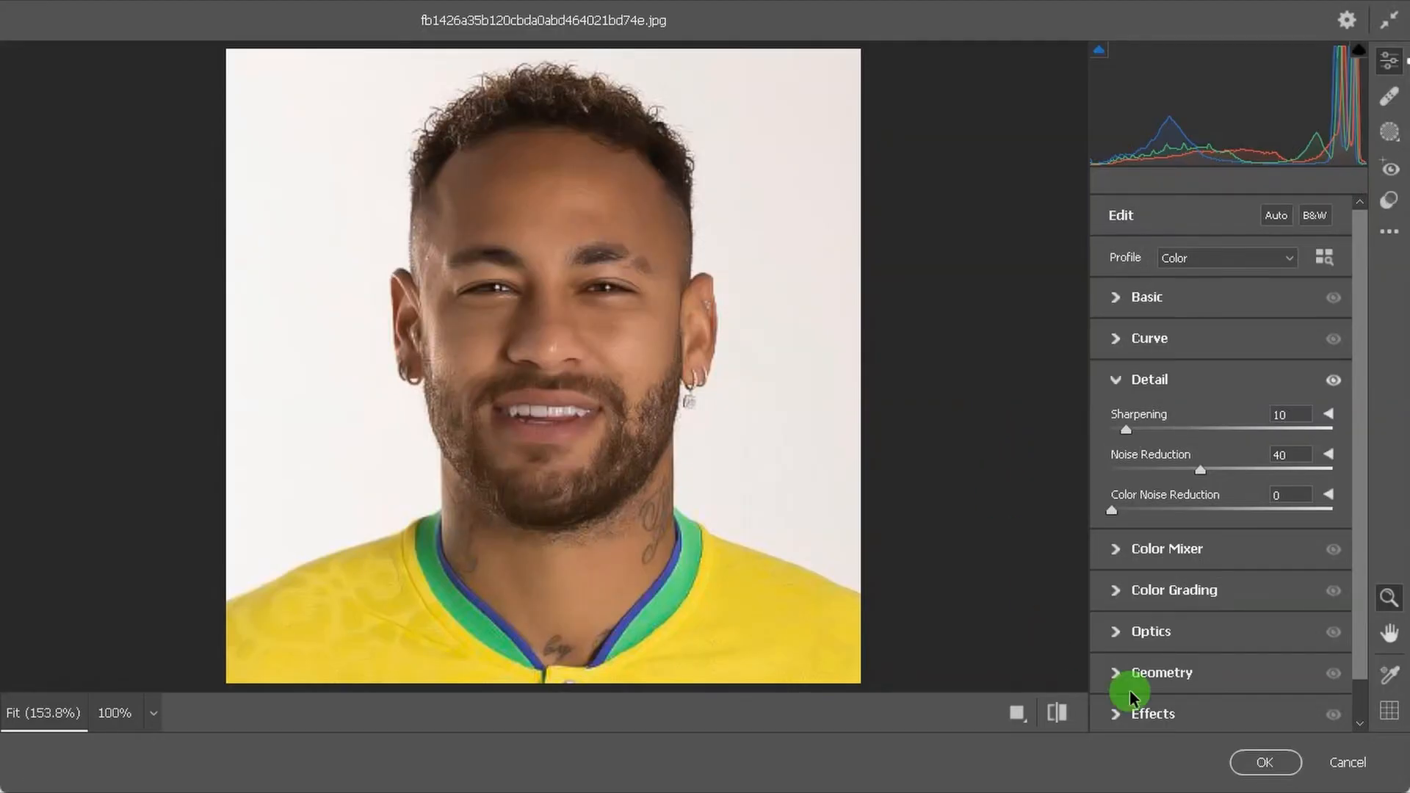
click(1258, 760)
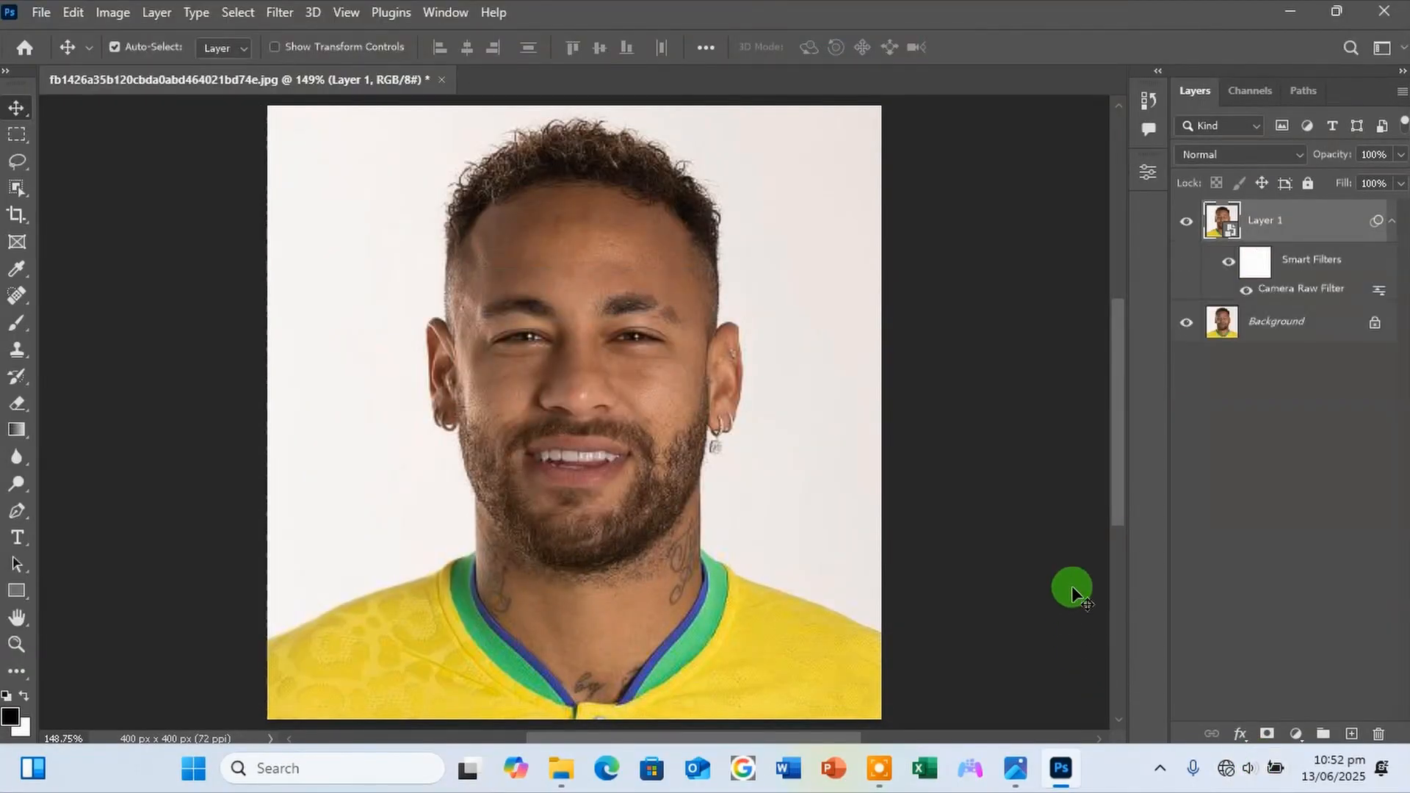
click(1186, 221)
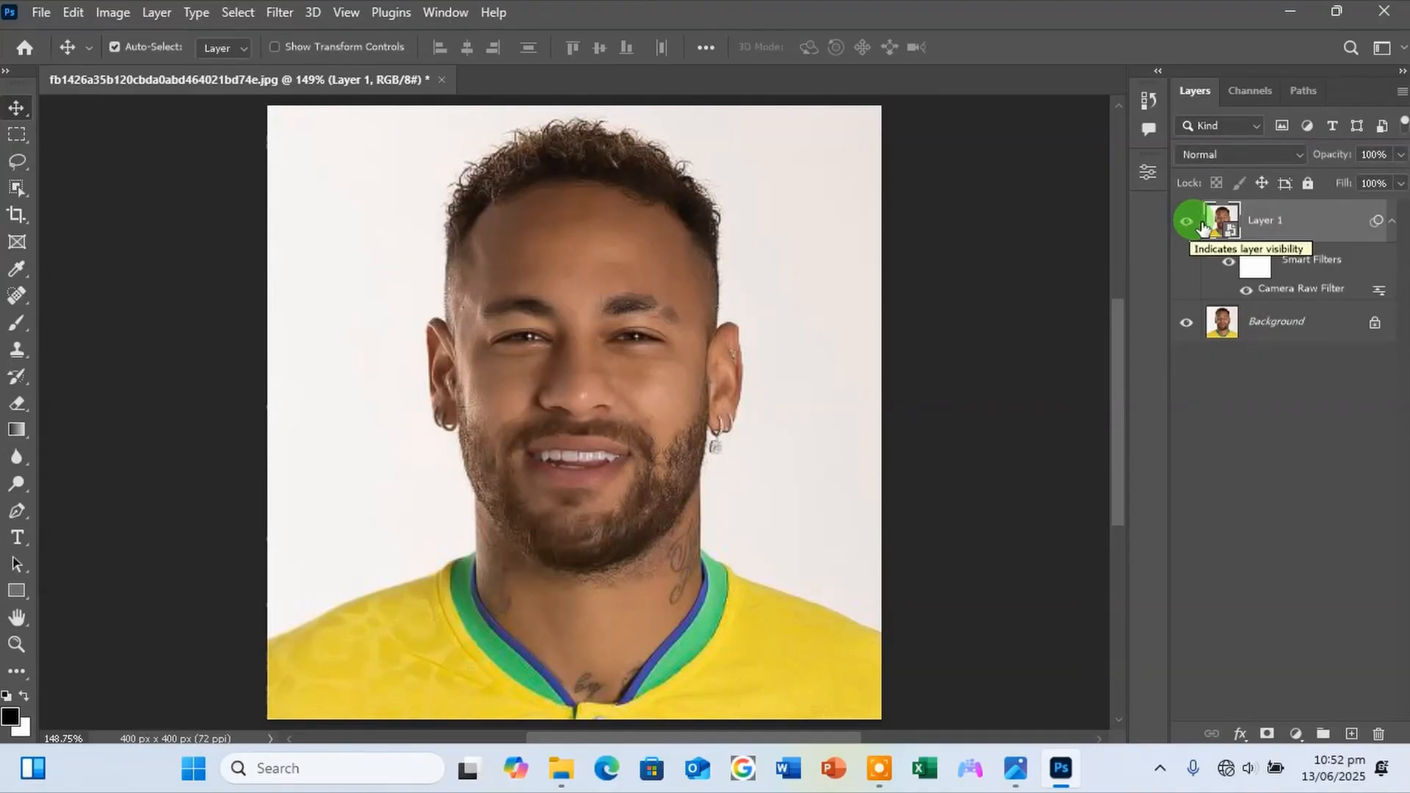
click(1186, 222)
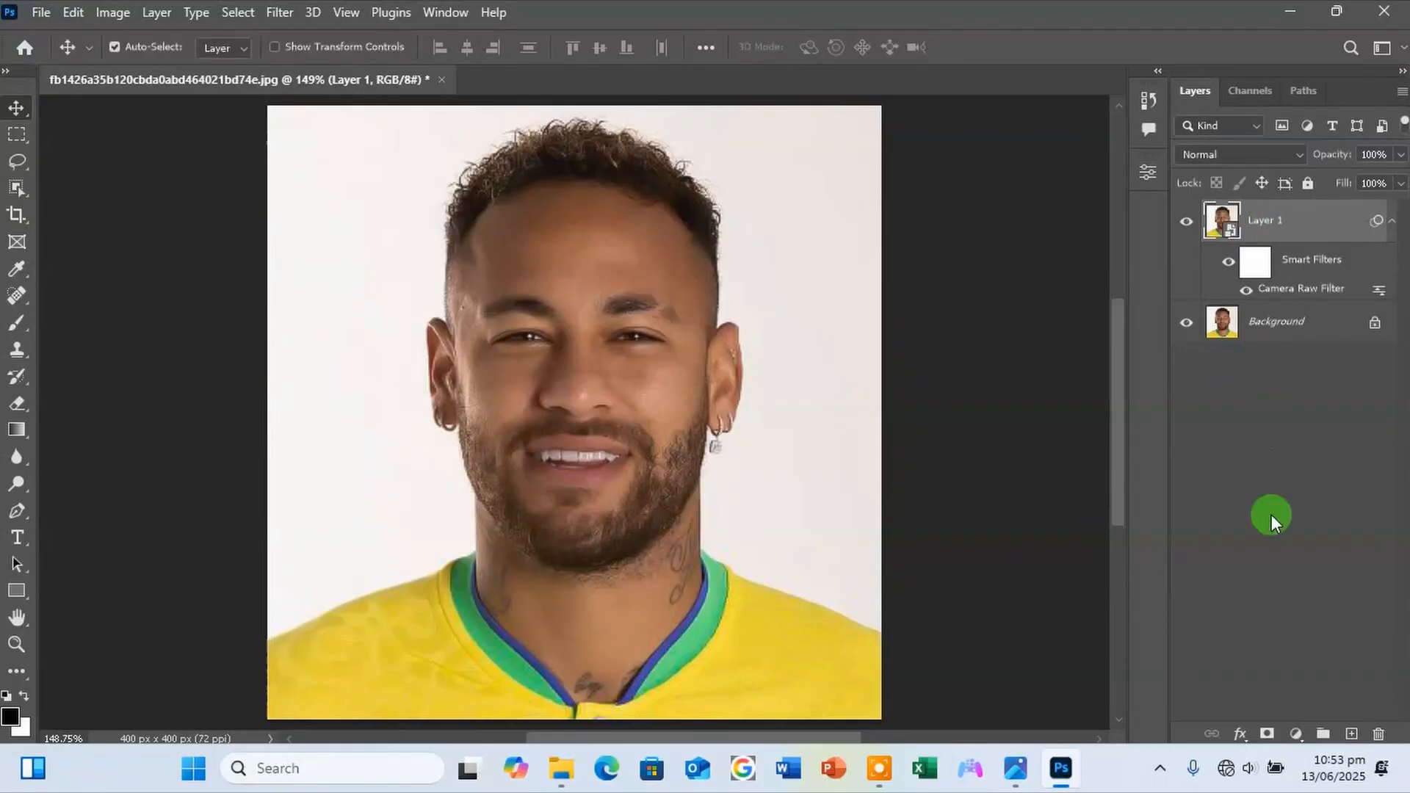
Add a Curves adjustment layer that brightens the portrait by pulling the white point inward and raising the midtones.
click(1292, 734)
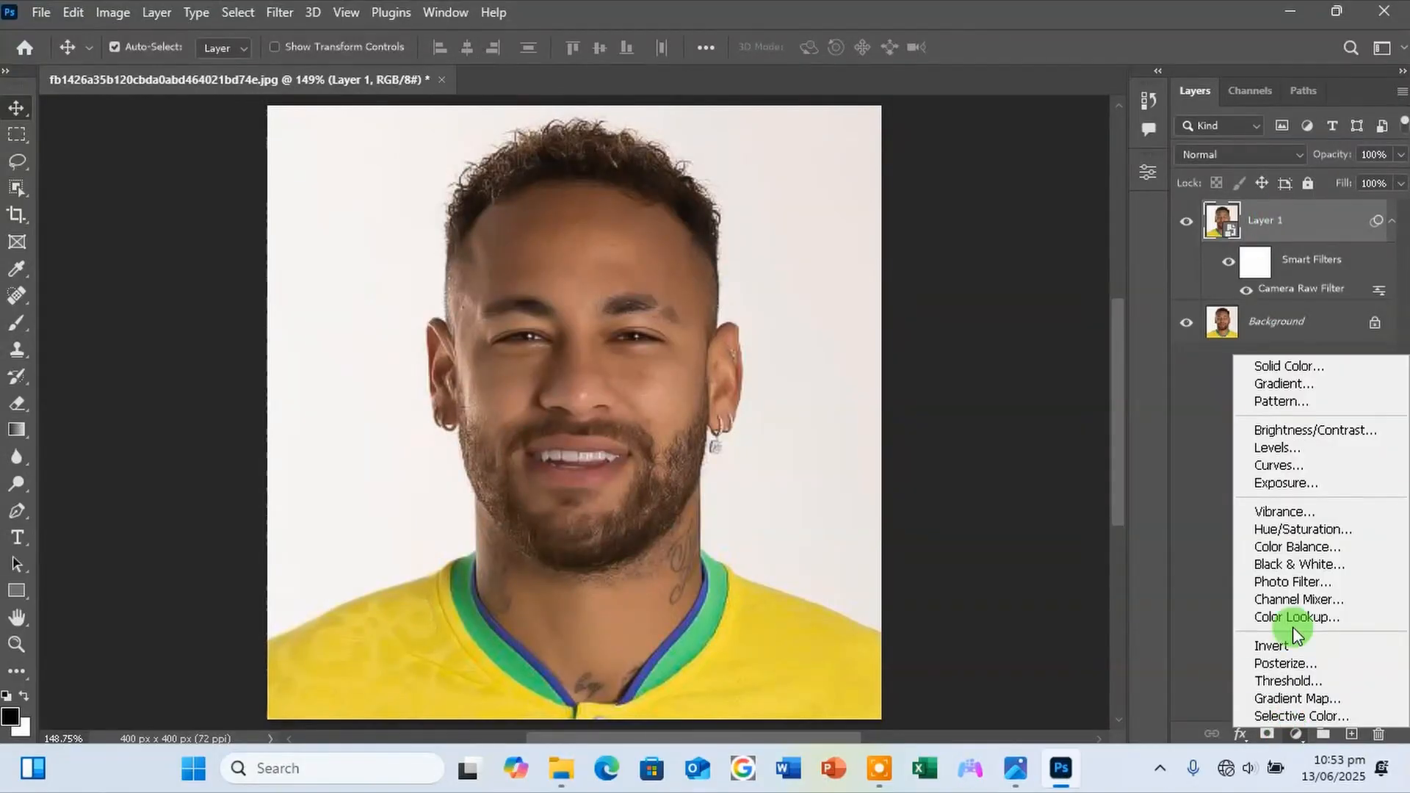
click(1292, 467)
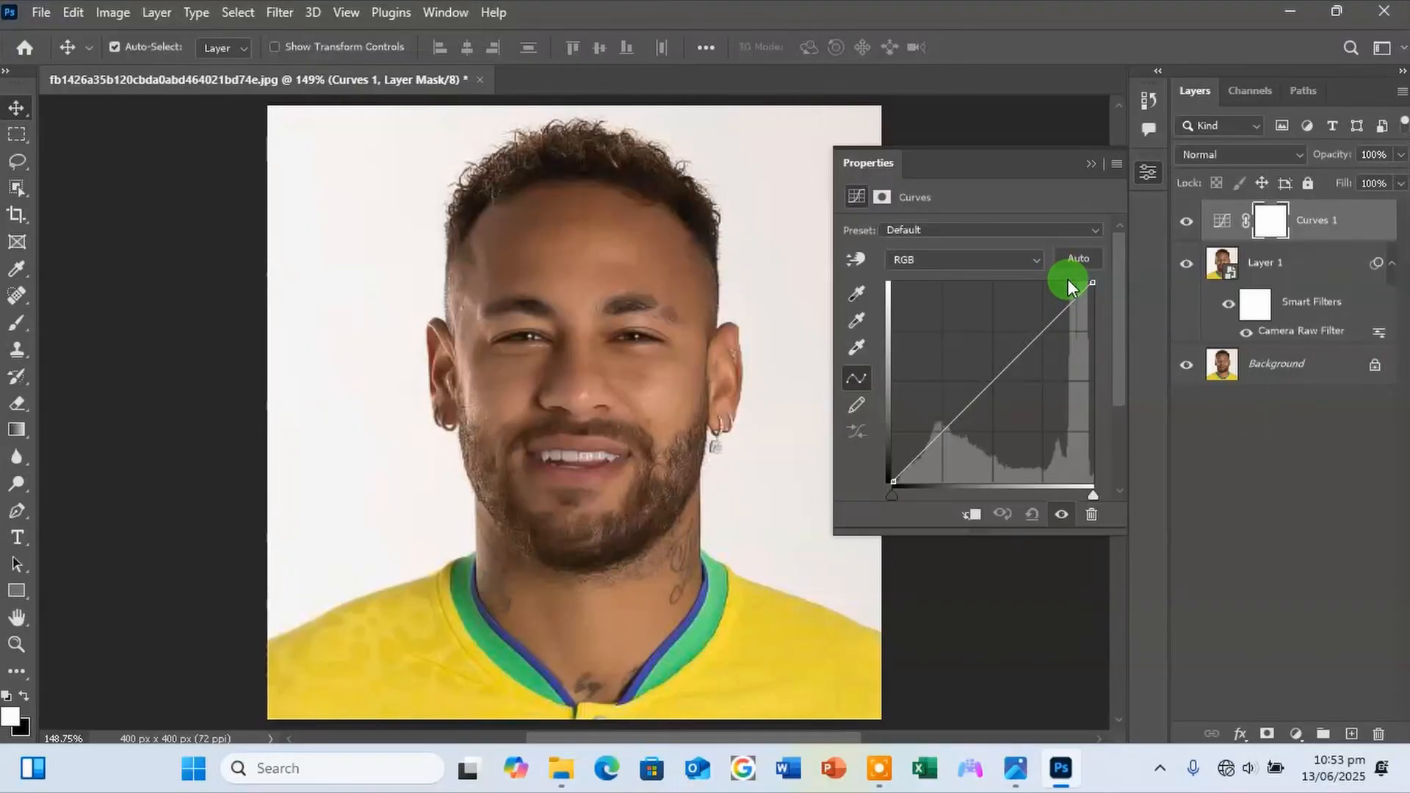
drag(1091, 280, 1067, 276)
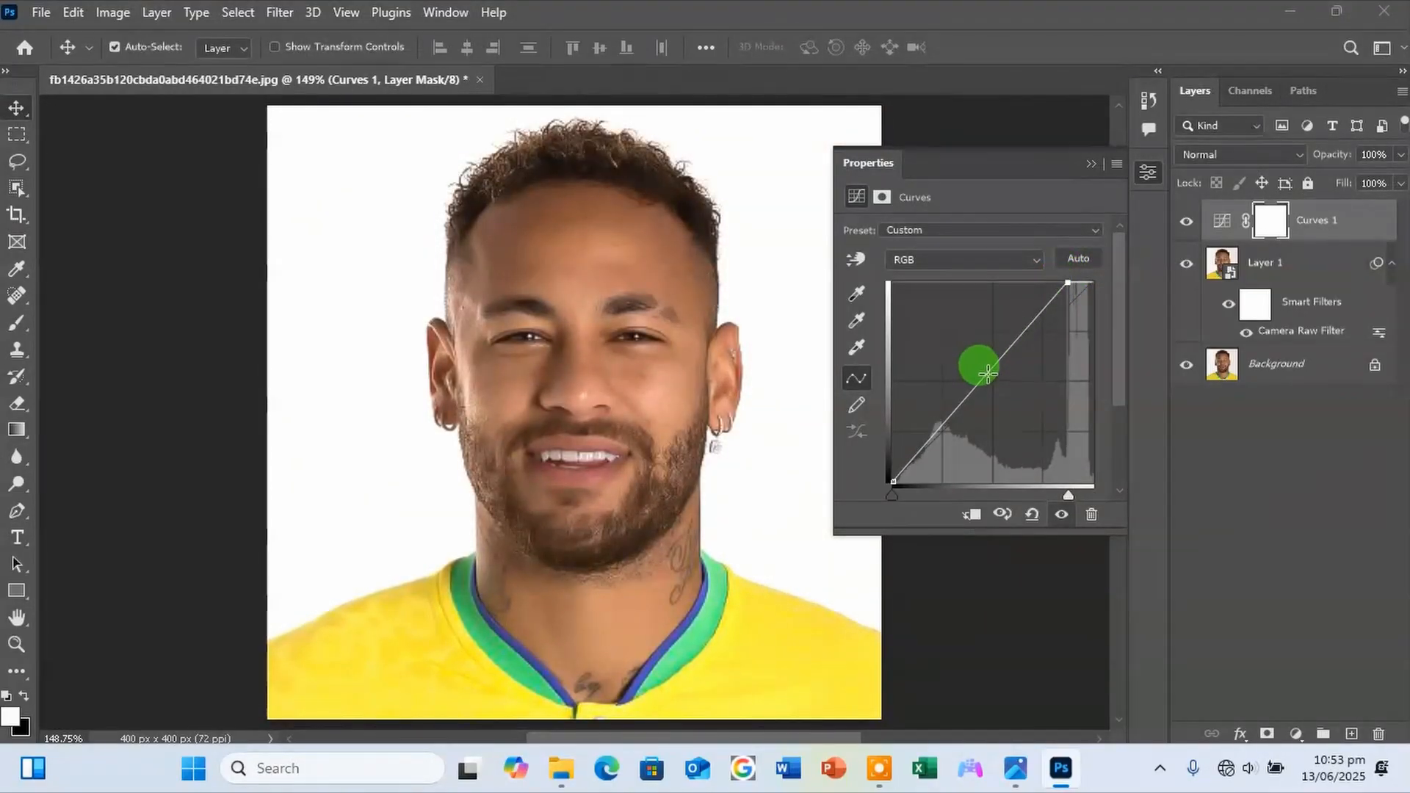
drag(986, 372, 978, 362)
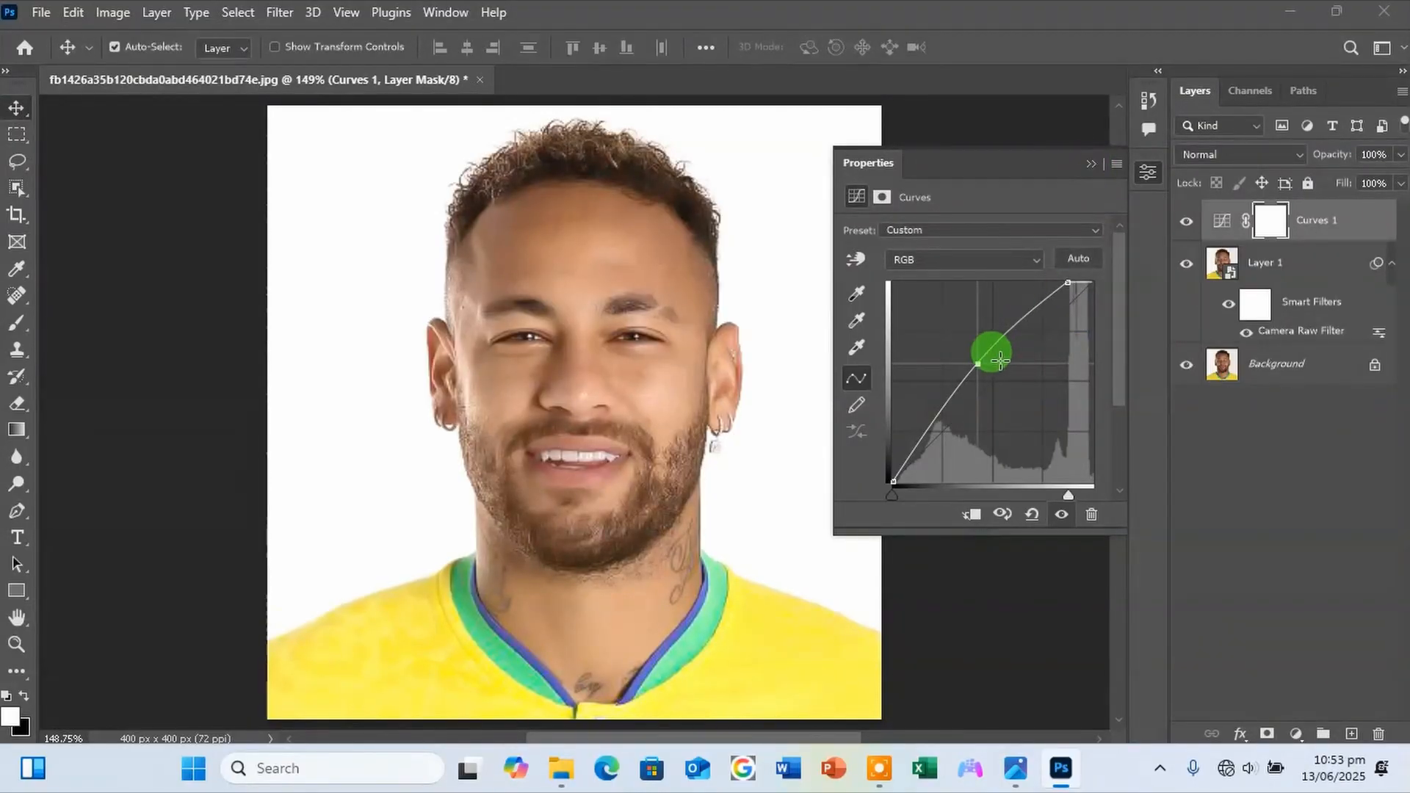
drag(977, 362, 974, 360)
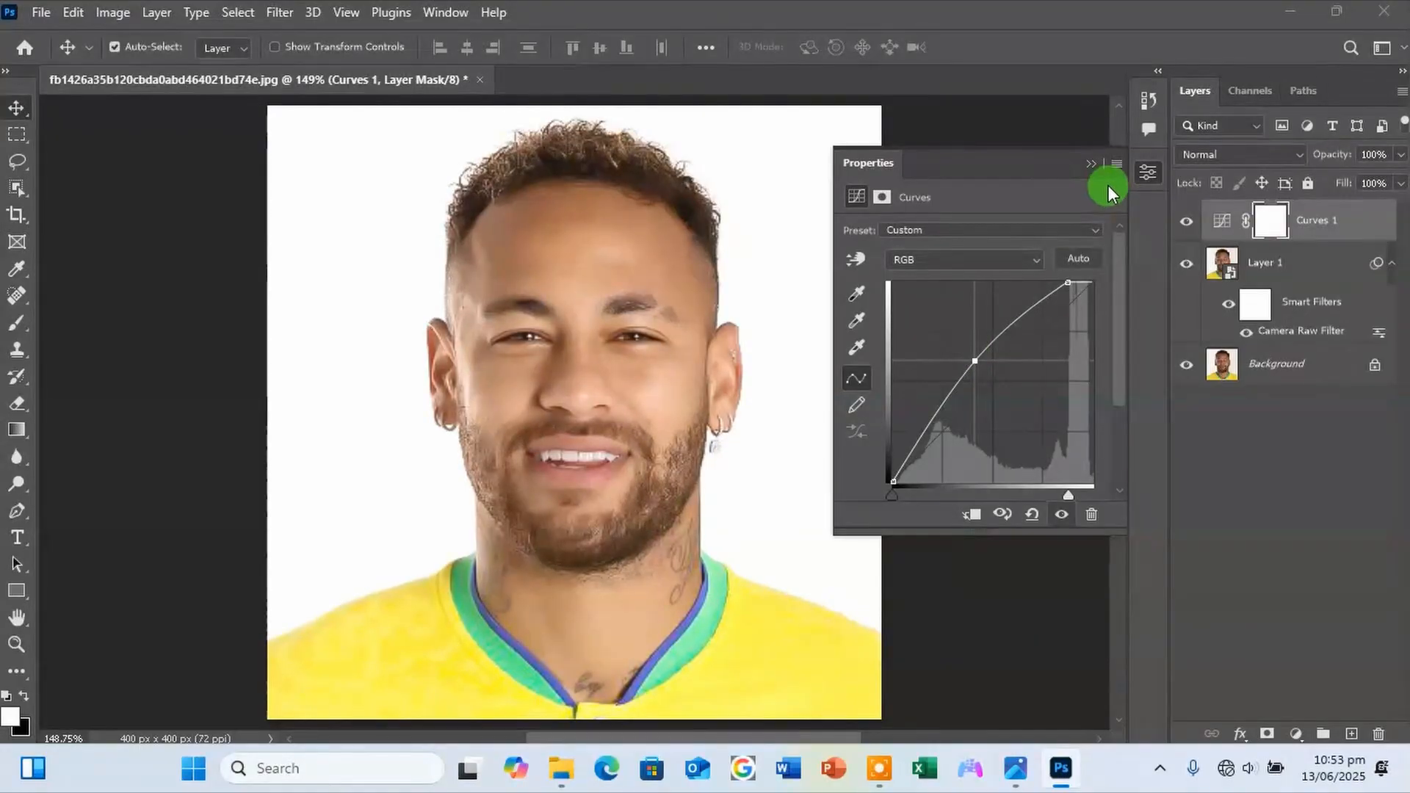
click(1092, 167)
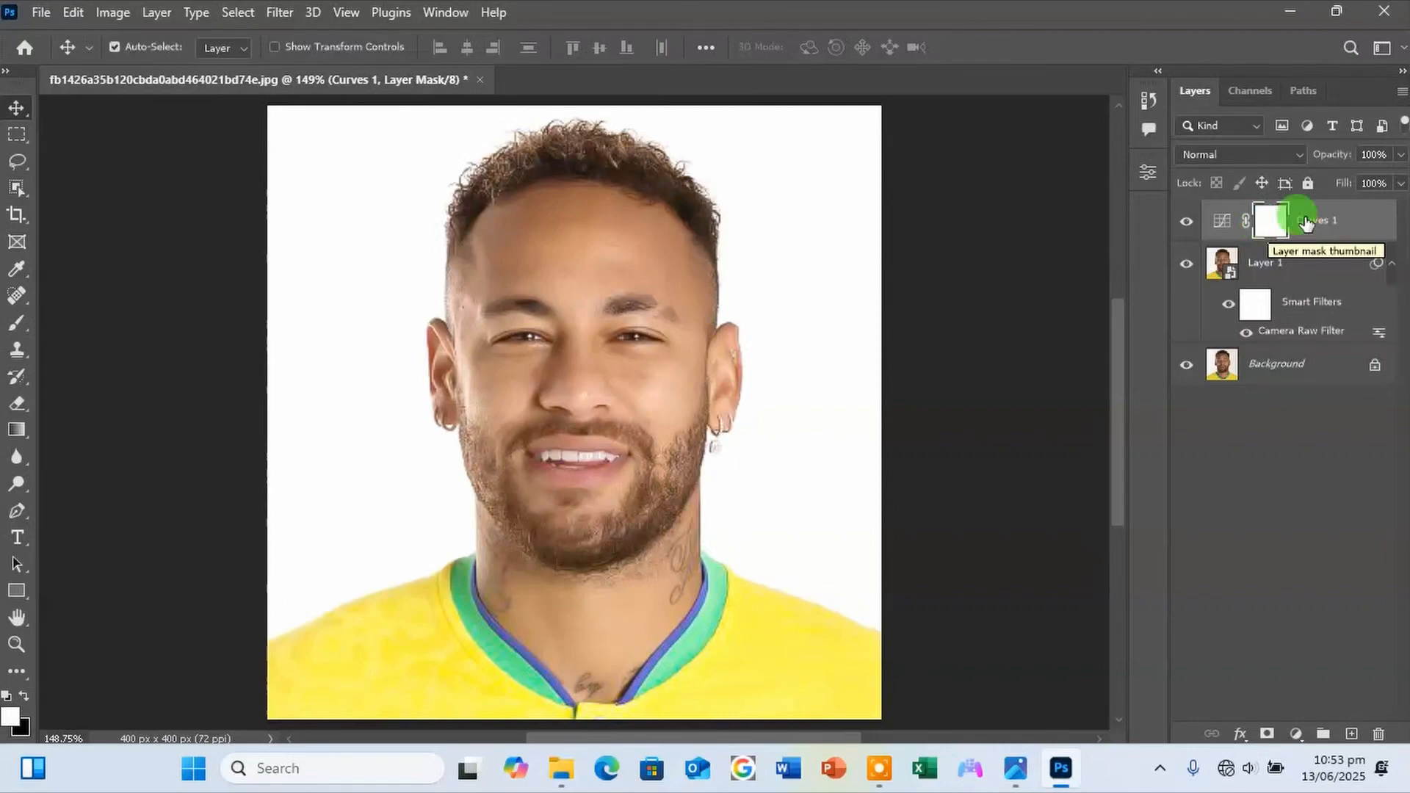
Invert the Curves 1 mask to black and clip the adjustment to Layer 1.
key(ctrl+i)
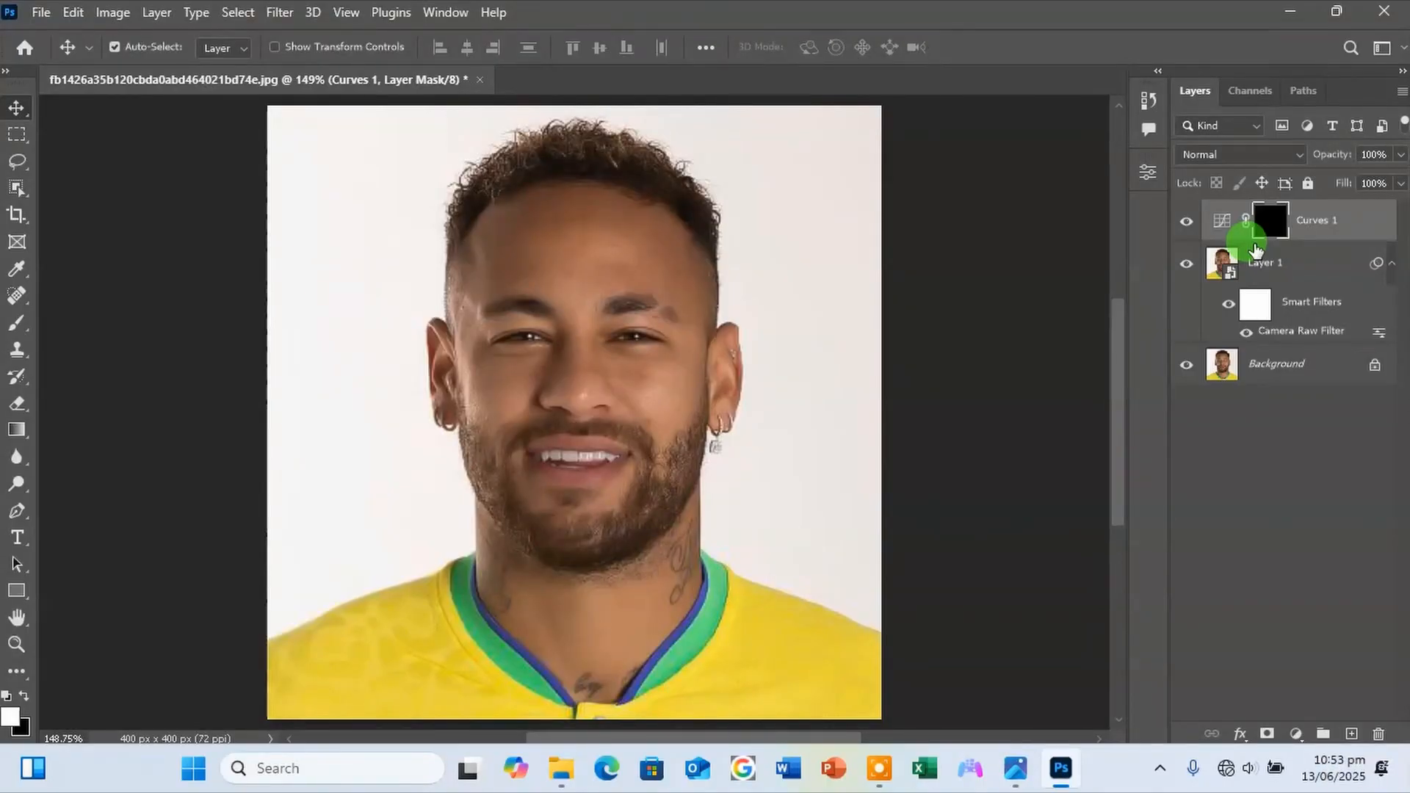
alt+click(1248, 243)
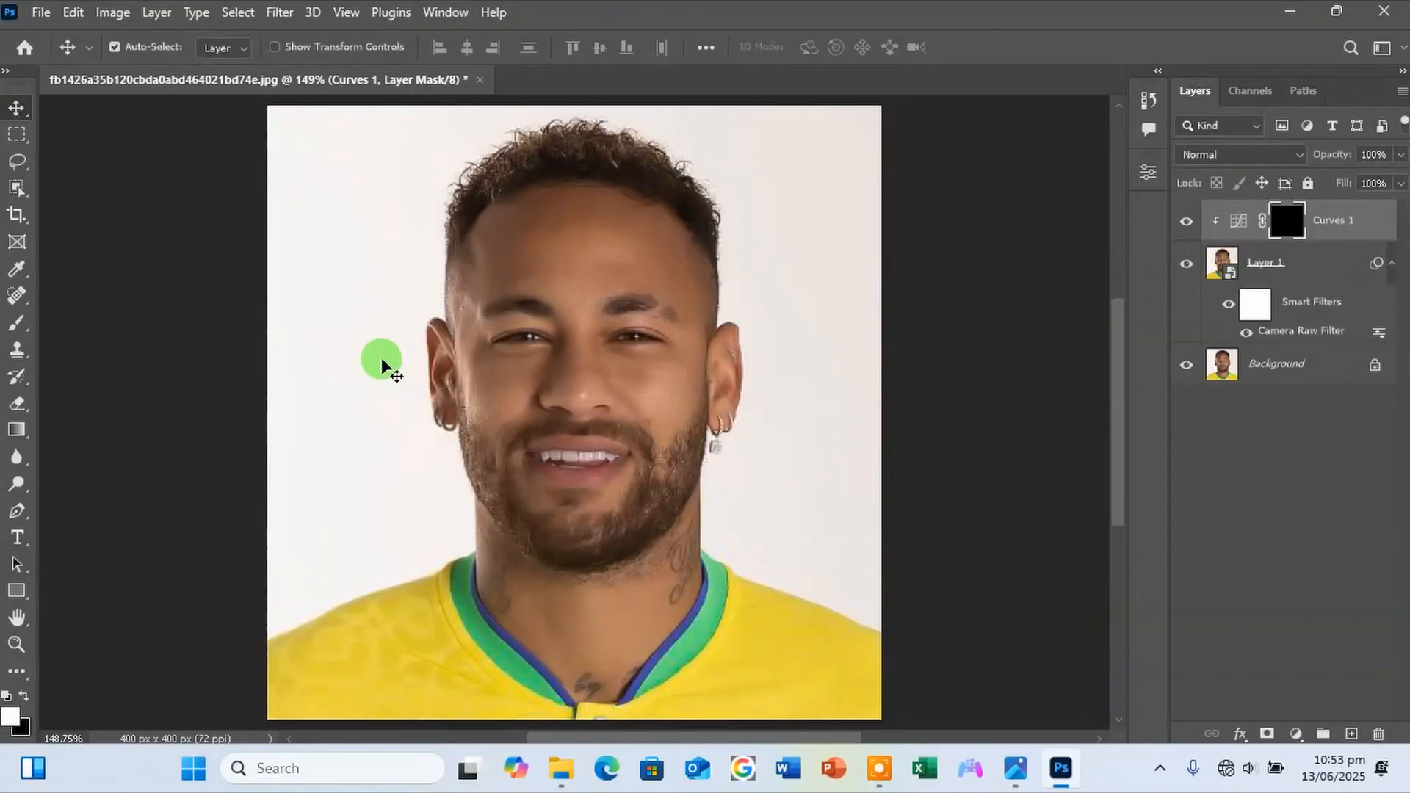
Paint white on the Curves 1 mask over the middle of the forehead with an 80 px brush at 21% opacity.
click(12, 323)
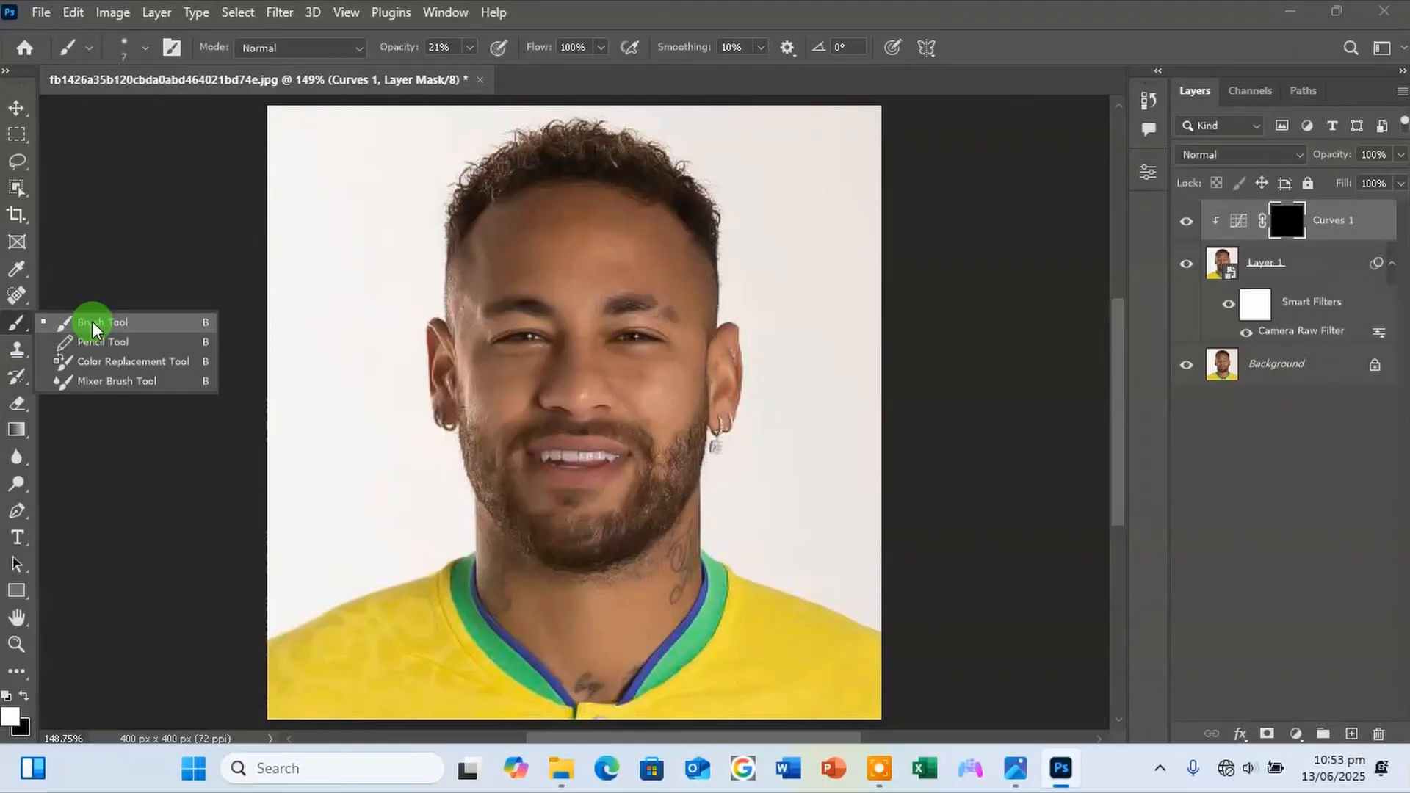
click(96, 323)
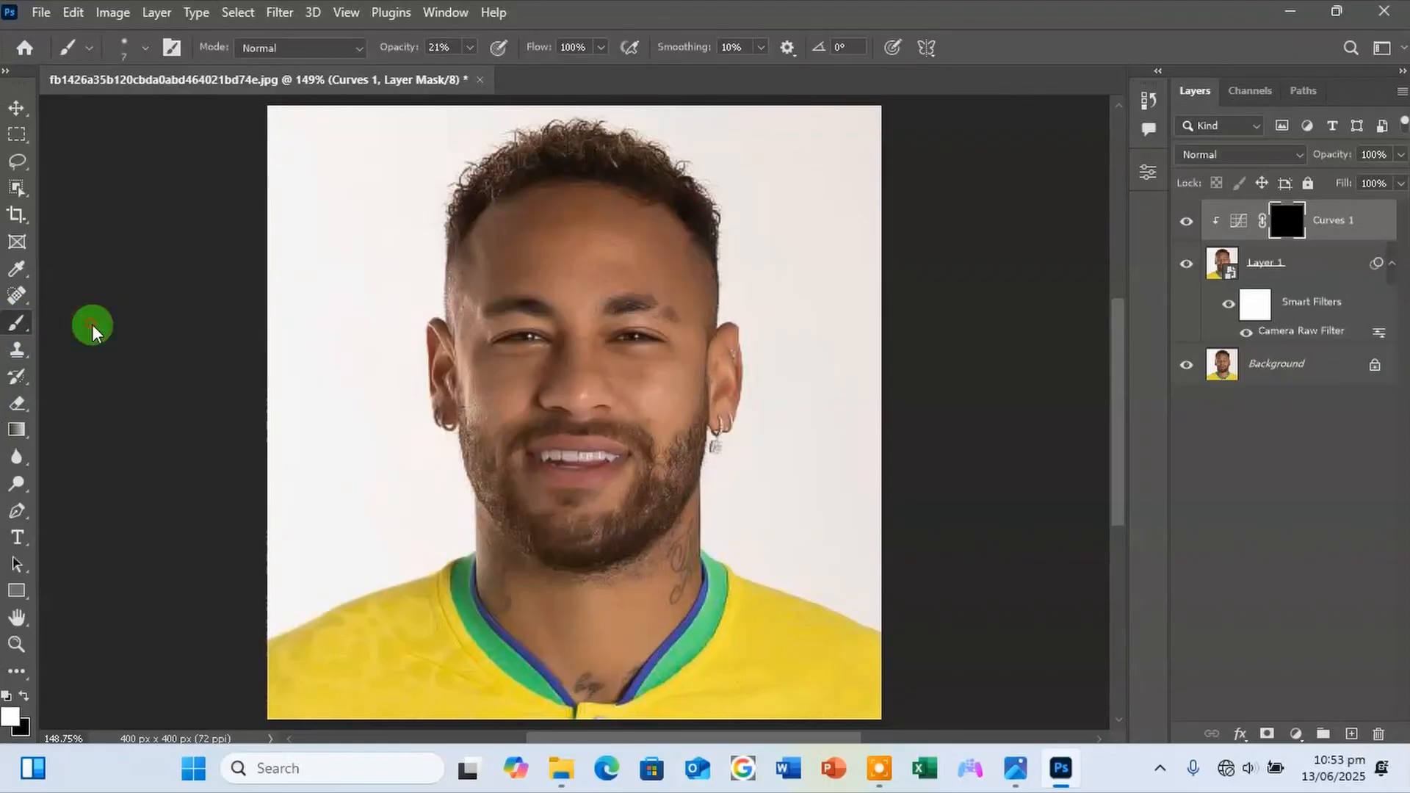
click(9, 720)
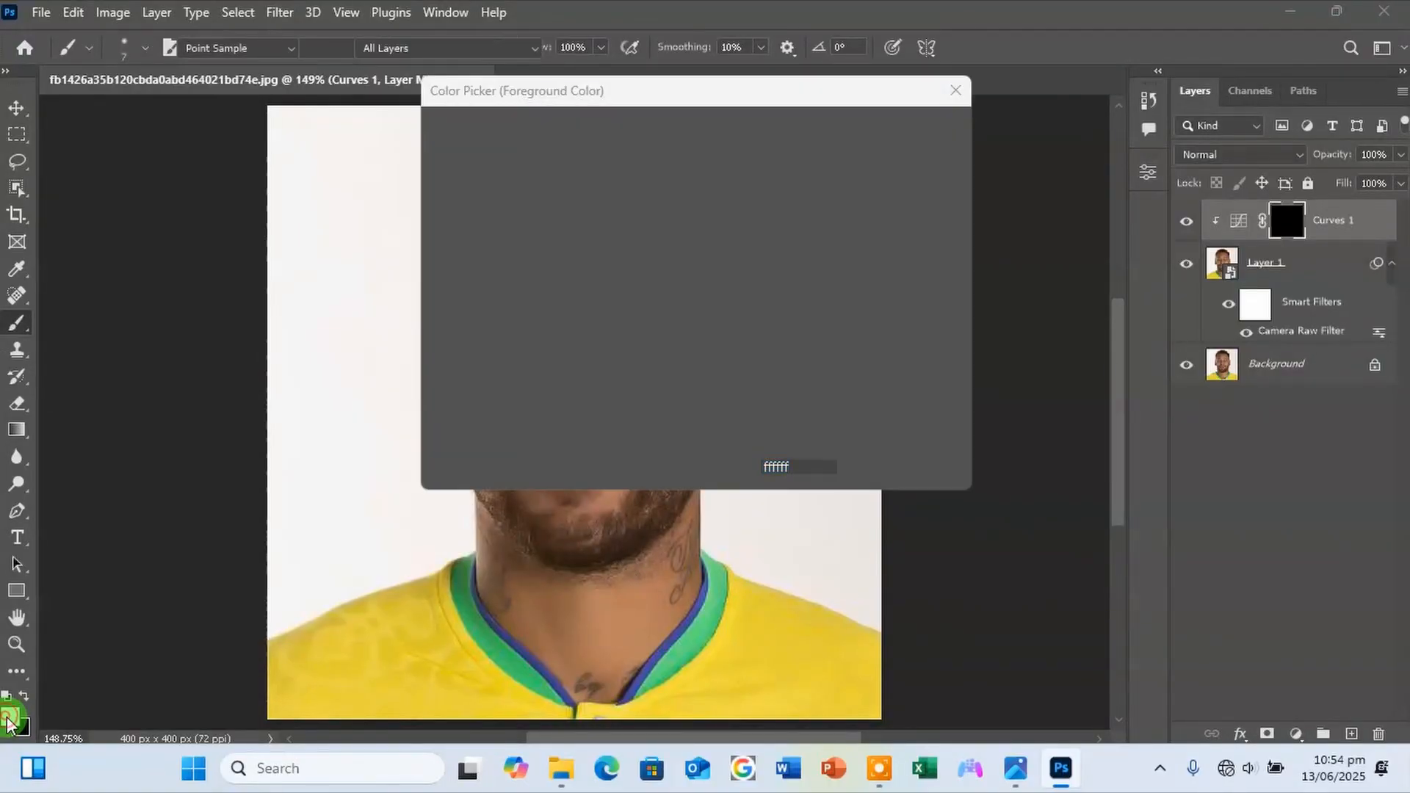
drag(440, 146, 394, 95)
click(880, 126)
key(b)
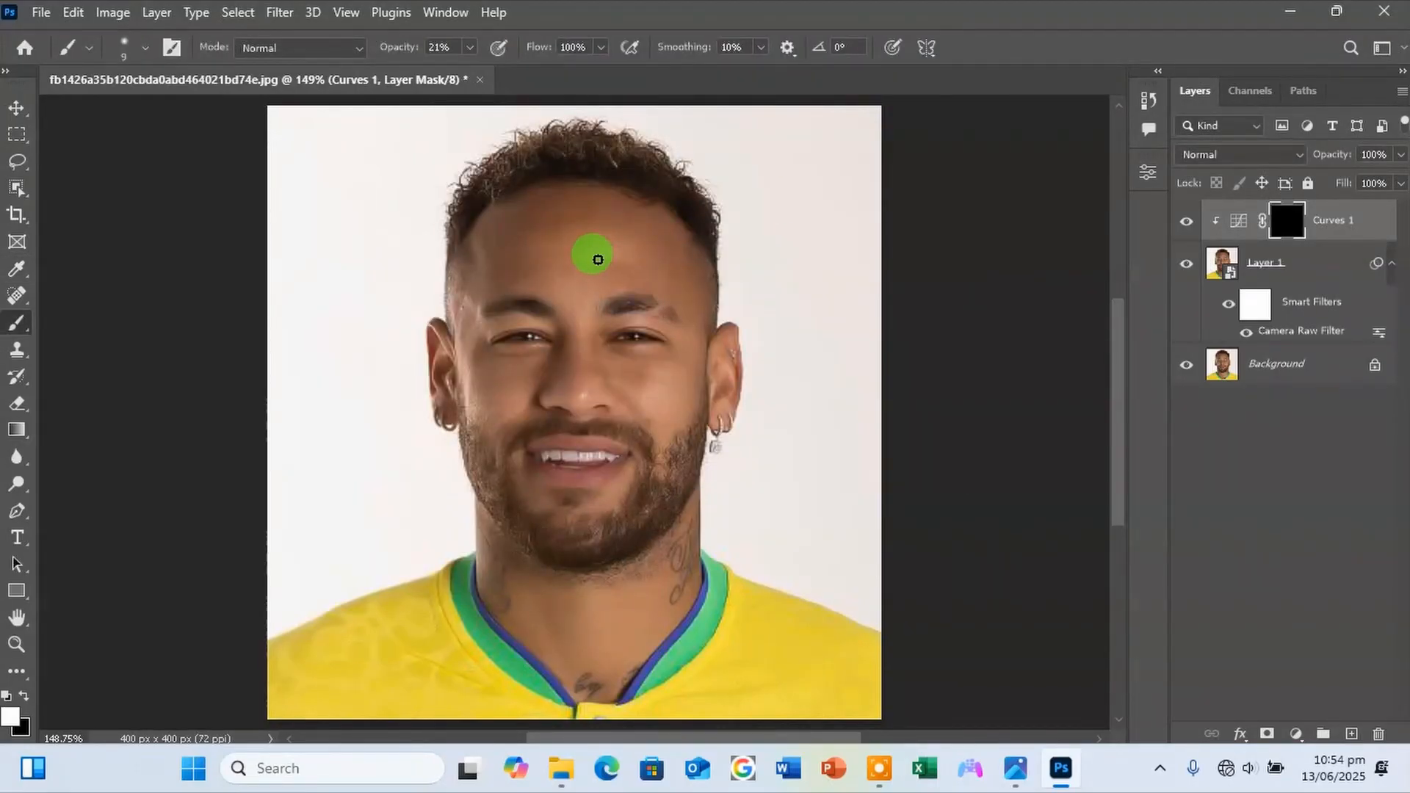
key(bracketright)
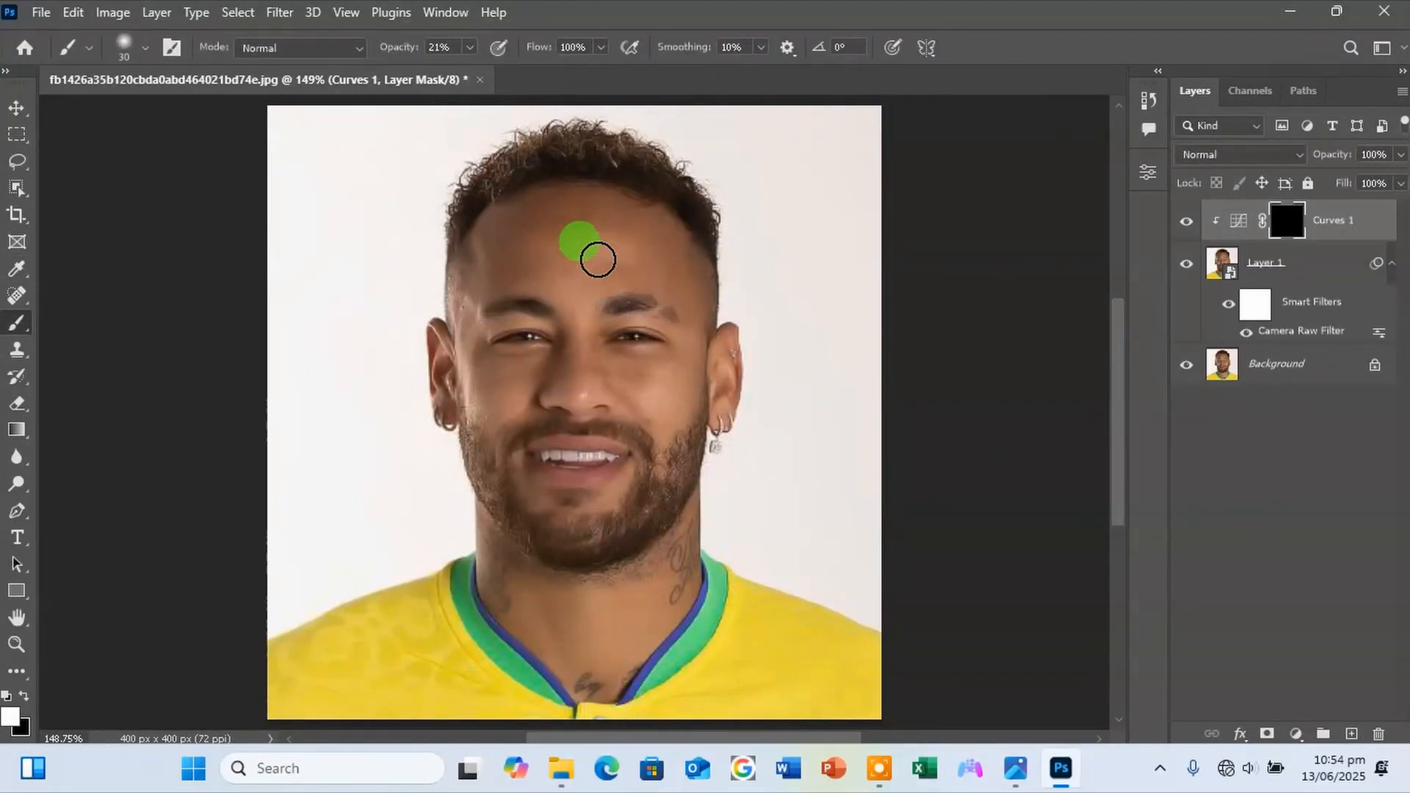
key(bracketright)
key(bracketright)
key(bracketright)
key(bracketright)
key(bracketright)
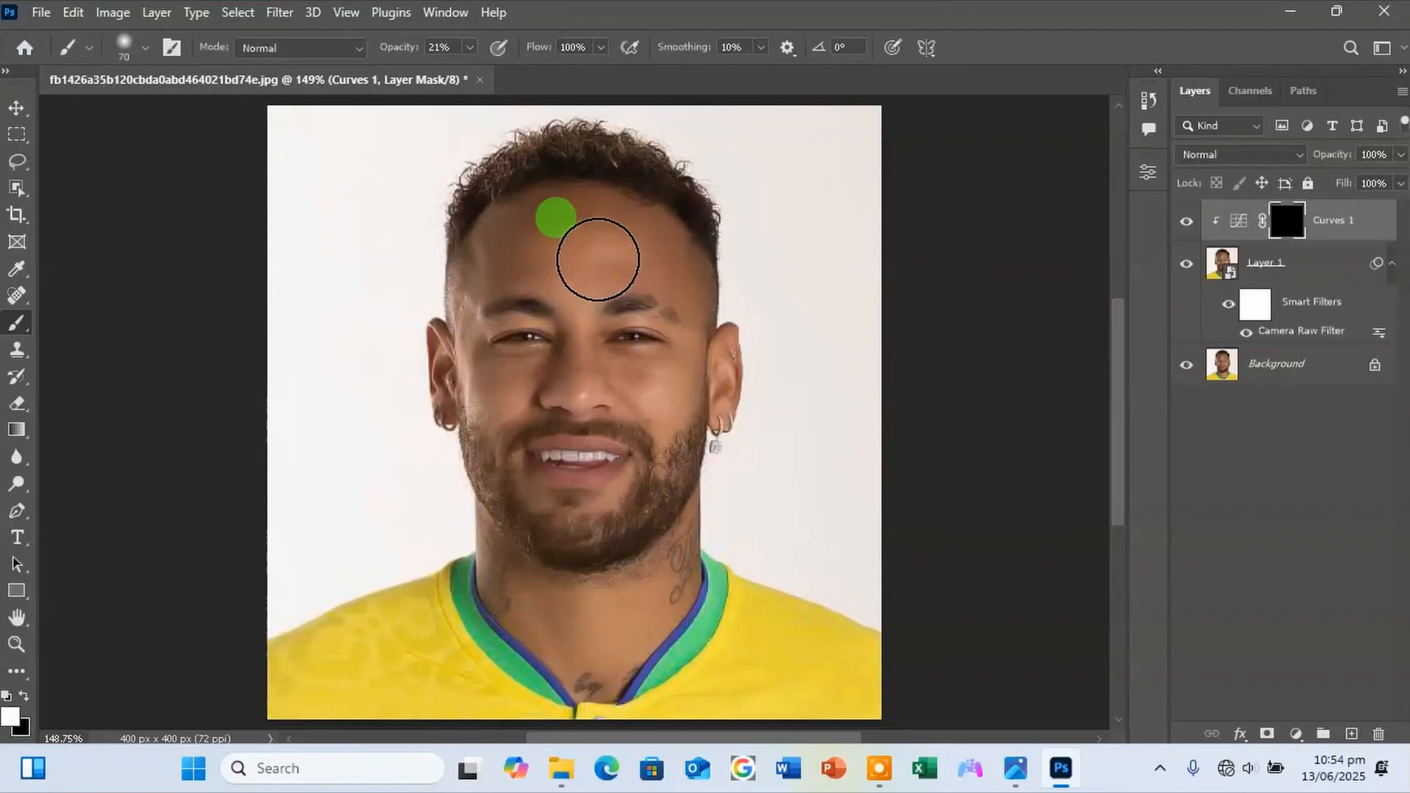
key(bracketright)
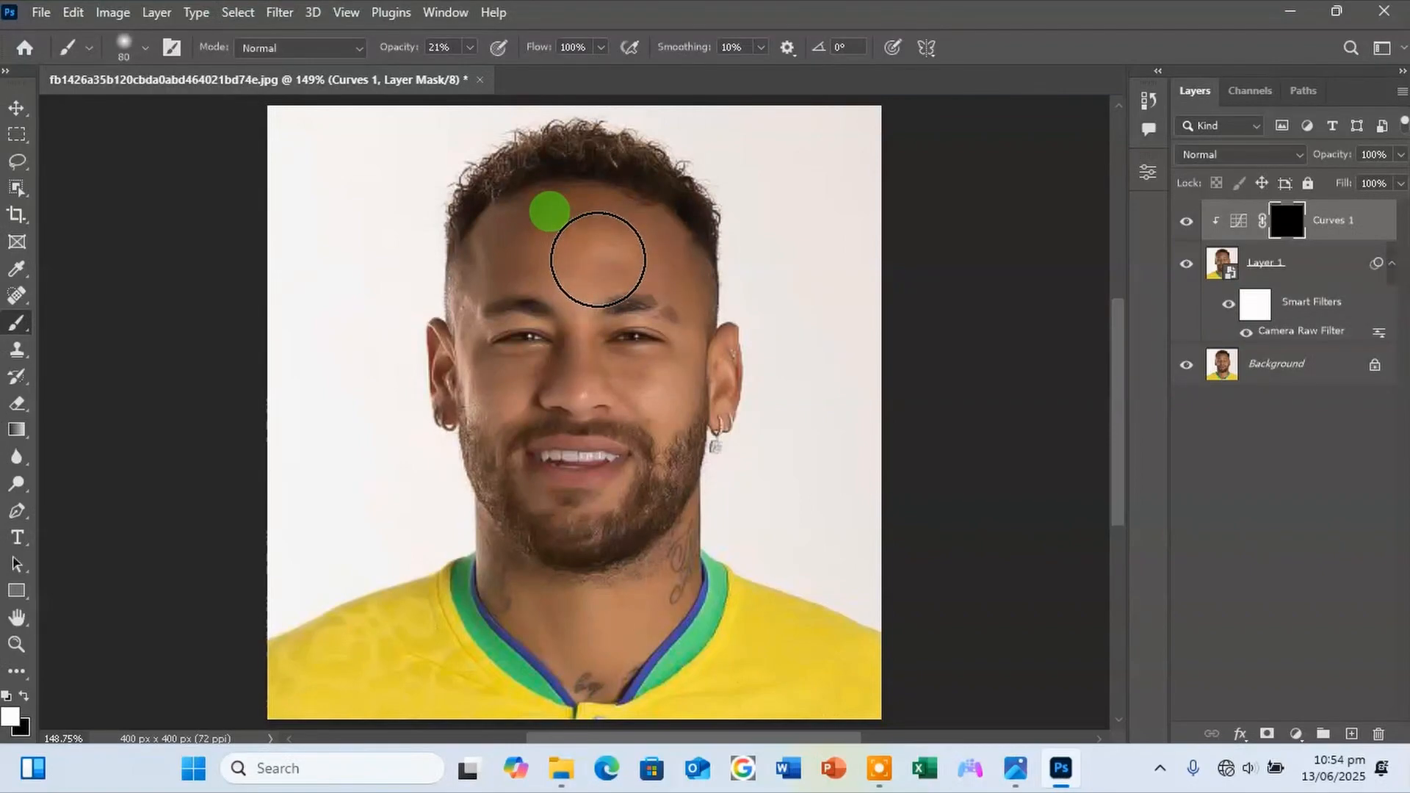
mouse_move(610, 232)
mouse_down()
mouse_move(547, 224)
mouse_move(618, 243)
mouse_up()
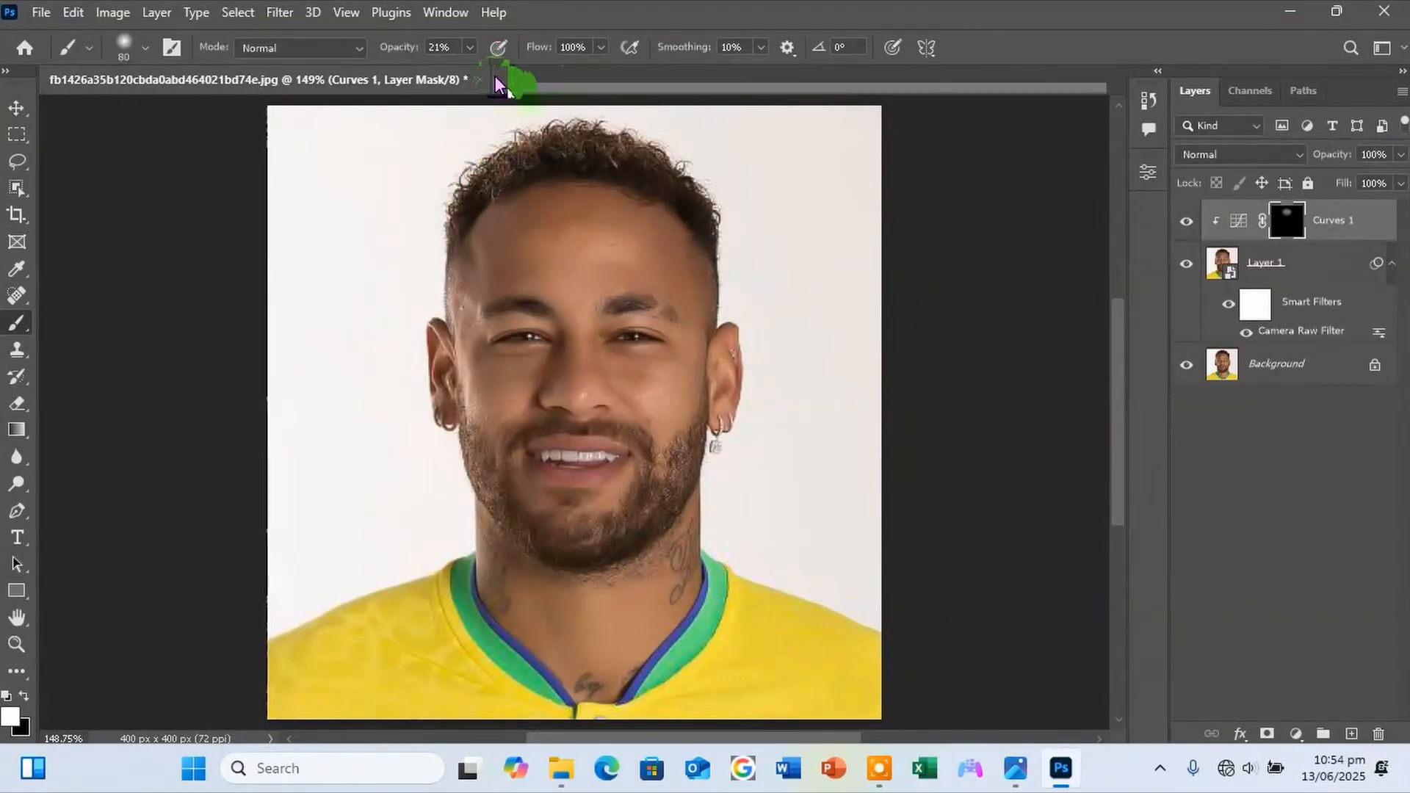
Set the brush opacity to 60% and paint white over the forehead, nose and cheeks on the Curves 1 mask.
click(469, 47)
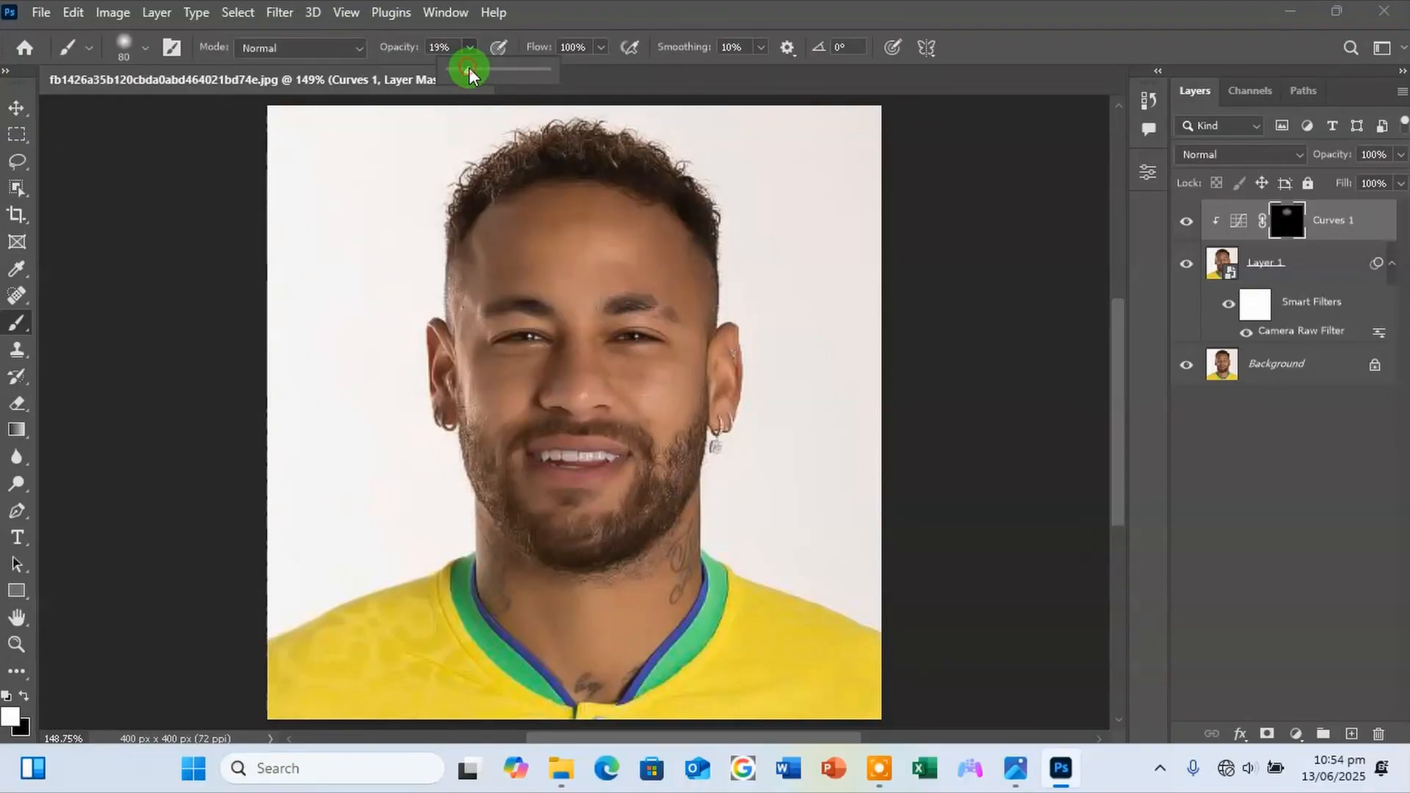
drag(486, 70, 500, 70)
mouse_move(515, 233)
mouse_down()
mouse_move(639, 230)
mouse_move(644, 250)
mouse_move(586, 263)
mouse_move(569, 312)
mouse_move(571, 369)
mouse_move(654, 394)
mouse_up()
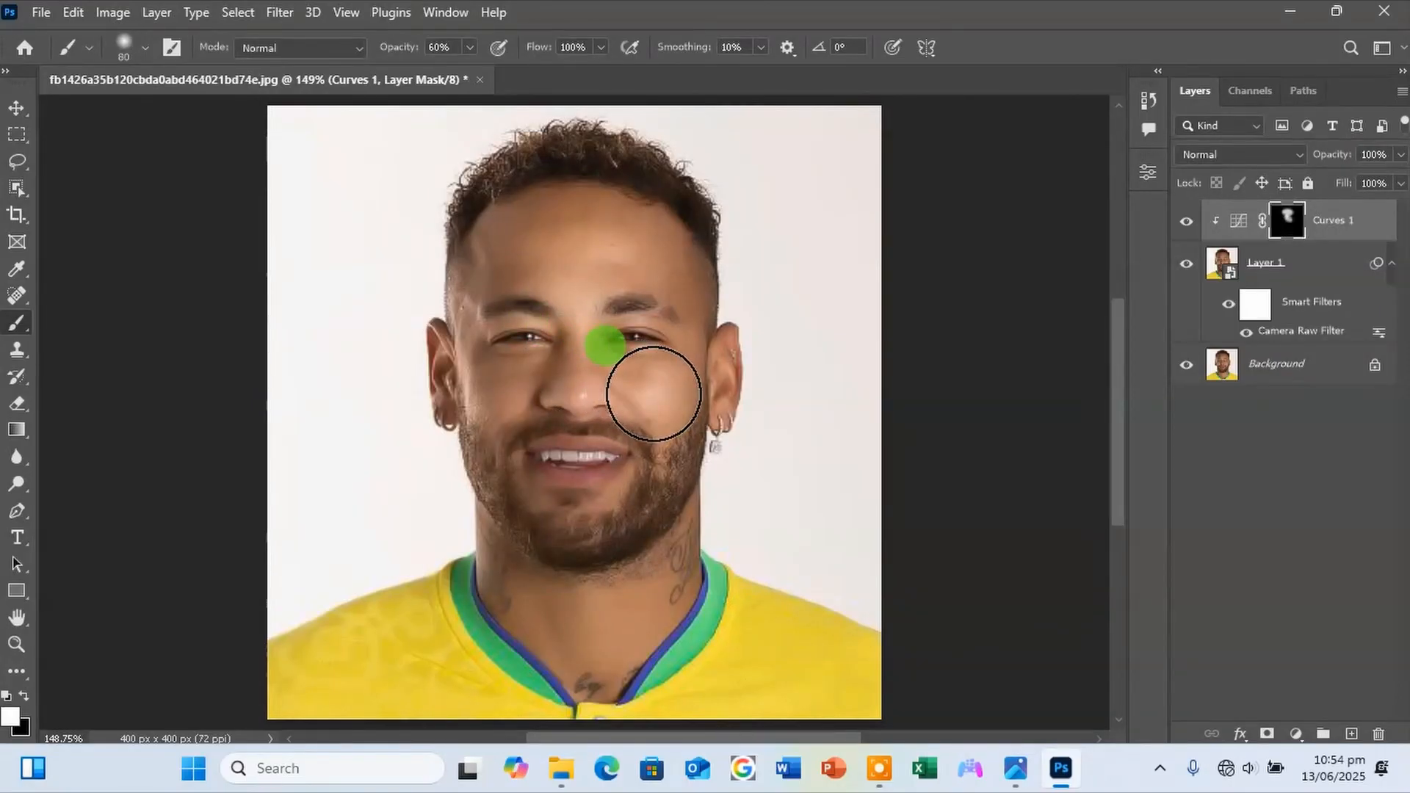
key(backslash)
mouse_move(654, 393)
mouse_down()
mouse_move(712, 385)
mouse_move(677, 398)
mouse_move(699, 337)
mouse_move(625, 366)
mouse_move(669, 429)
mouse_move(624, 394)
mouse_move(558, 380)
mouse_move(503, 397)
mouse_move(712, 281)
mouse_move(705, 261)
mouse_move(663, 240)
mouse_move(683, 324)
mouse_move(513, 378)
mouse_move(476, 173)
mouse_move(501, 242)
mouse_up()
key(backslash)
Reveal the brightening over the rest of the face and the neck on the Curves 1 mask with a 45 to 50 px brush.
key(bracketleft)
key(bracketleft)
key(bracketleft)
key(bracketleft)
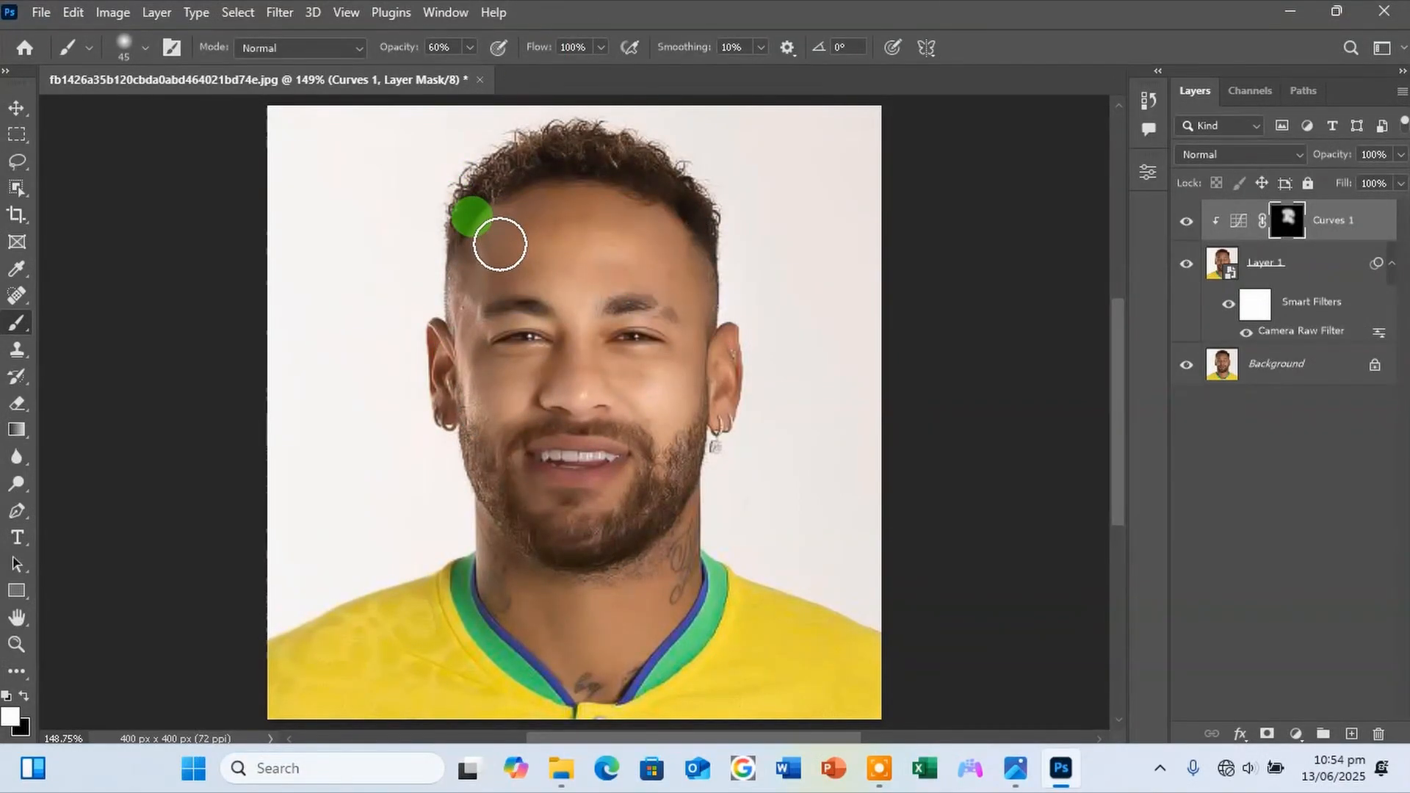
mouse_move(499, 244)
mouse_down()
mouse_move(494, 278)
mouse_move(475, 367)
mouse_move(539, 373)
mouse_move(504, 406)
mouse_move(528, 490)
mouse_move(557, 506)
mouse_move(613, 499)
mouse_move(630, 470)
mouse_move(536, 460)
mouse_move(563, 470)
mouse_move(713, 443)
mouse_move(629, 405)
mouse_move(659, 441)
mouse_move(663, 407)
mouse_move(592, 366)
mouse_move(604, 186)
mouse_move(549, 316)
mouse_move(613, 524)
mouse_move(534, 592)
mouse_move(494, 553)
mouse_move(509, 616)
mouse_move(529, 648)
mouse_move(491, 529)
mouse_move(569, 629)
mouse_move(575, 615)
mouse_move(558, 616)
mouse_move(581, 698)
mouse_move(637, 607)
mouse_move(612, 569)
mouse_move(603, 658)
mouse_move(603, 599)
mouse_move(661, 529)
mouse_move(673, 563)
mouse_move(670, 529)
mouse_move(667, 553)
mouse_move(548, 665)
mouse_move(624, 626)
mouse_move(472, 641)
mouse_move(472, 629)
mouse_move(325, 695)
mouse_move(371, 698)
mouse_move(528, 651)
mouse_move(598, 730)
mouse_move(702, 690)
mouse_move(661, 698)
mouse_move(764, 607)
mouse_move(856, 676)
mouse_move(761, 619)
mouse_move(823, 724)
mouse_up()
key(bracketleft)
key(bracketright)
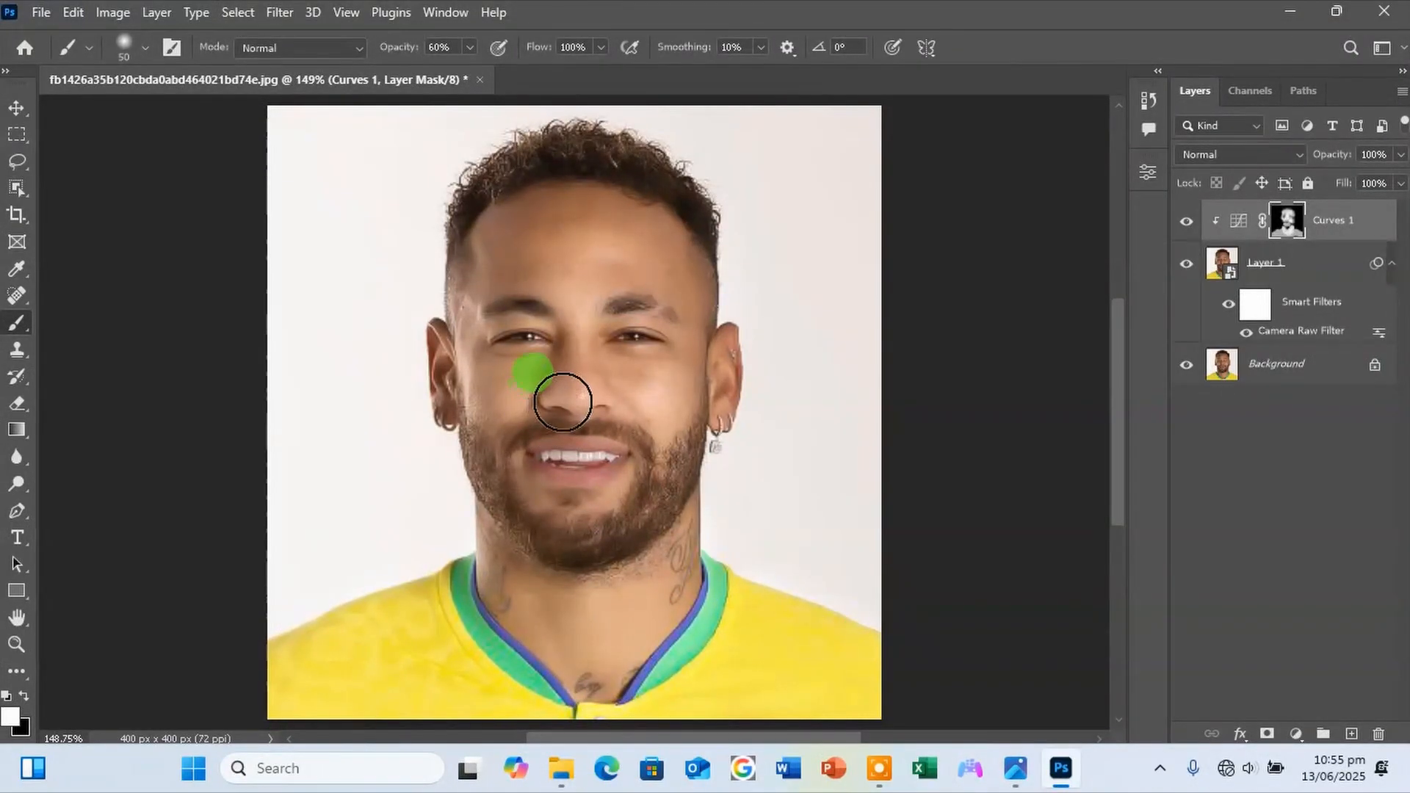
click(634, 374)
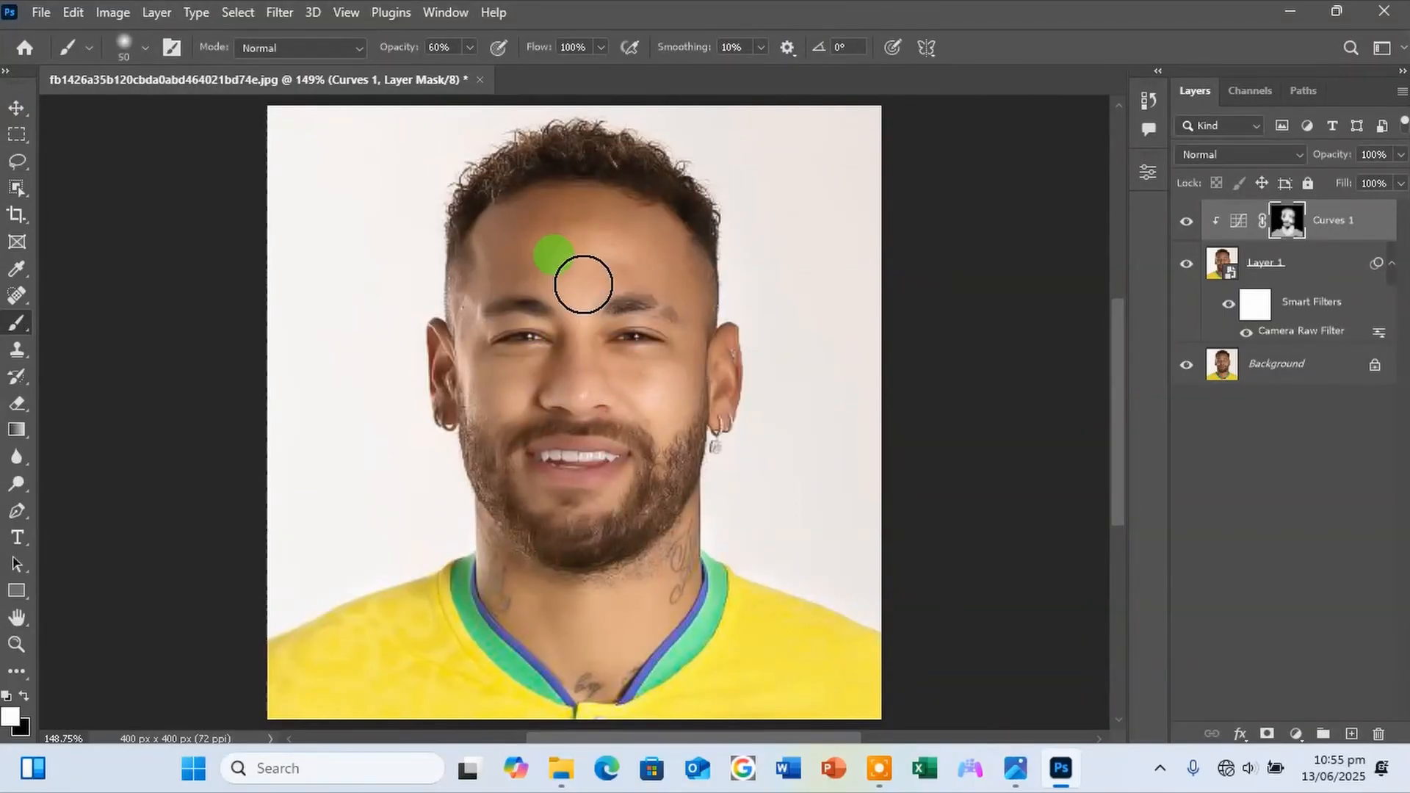
mouse_move(582, 282)
mouse_down()
mouse_move(591, 374)
mouse_move(595, 247)
mouse_move(565, 235)
mouse_move(643, 230)
mouse_move(661, 247)
mouse_move(547, 226)
mouse_up()
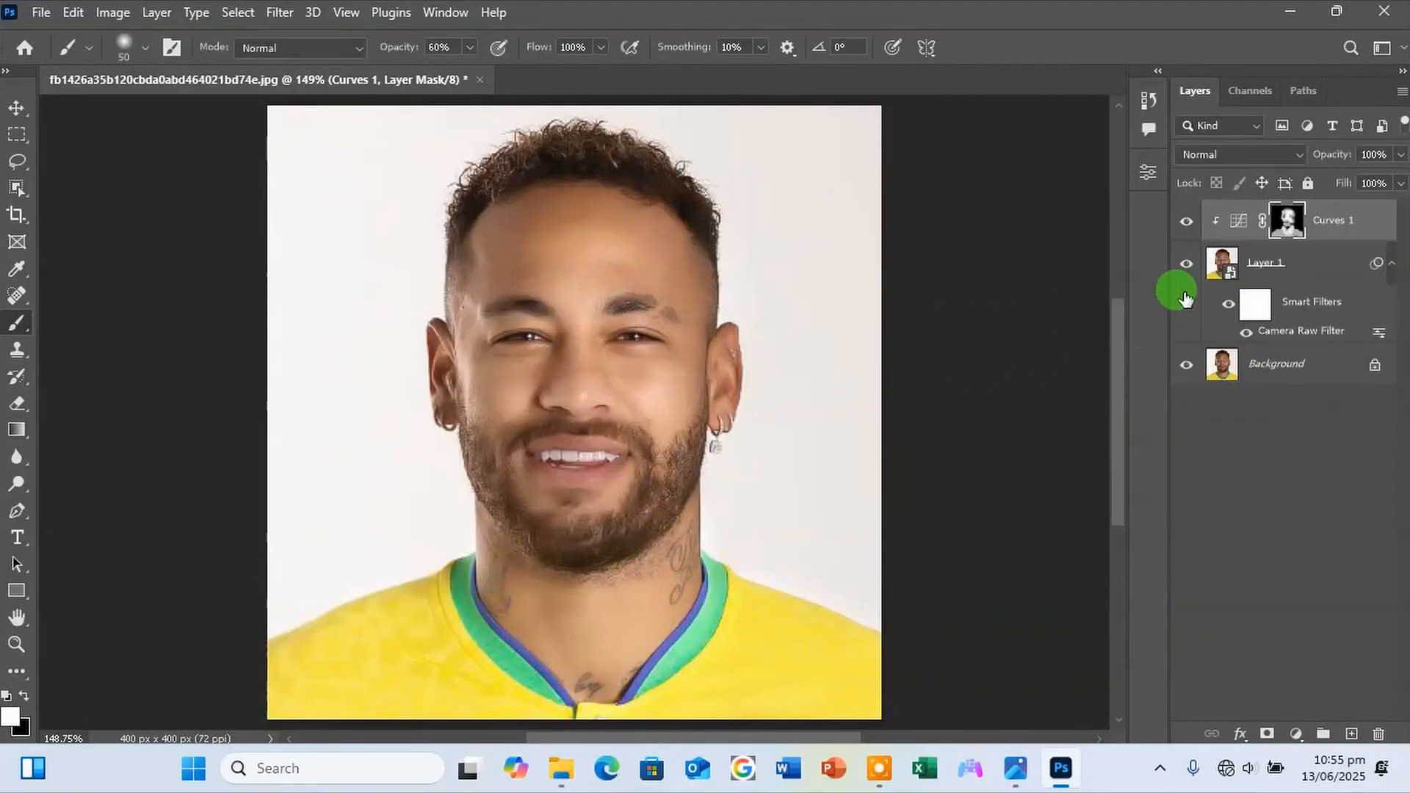
click(1186, 219)
click(1187, 218)
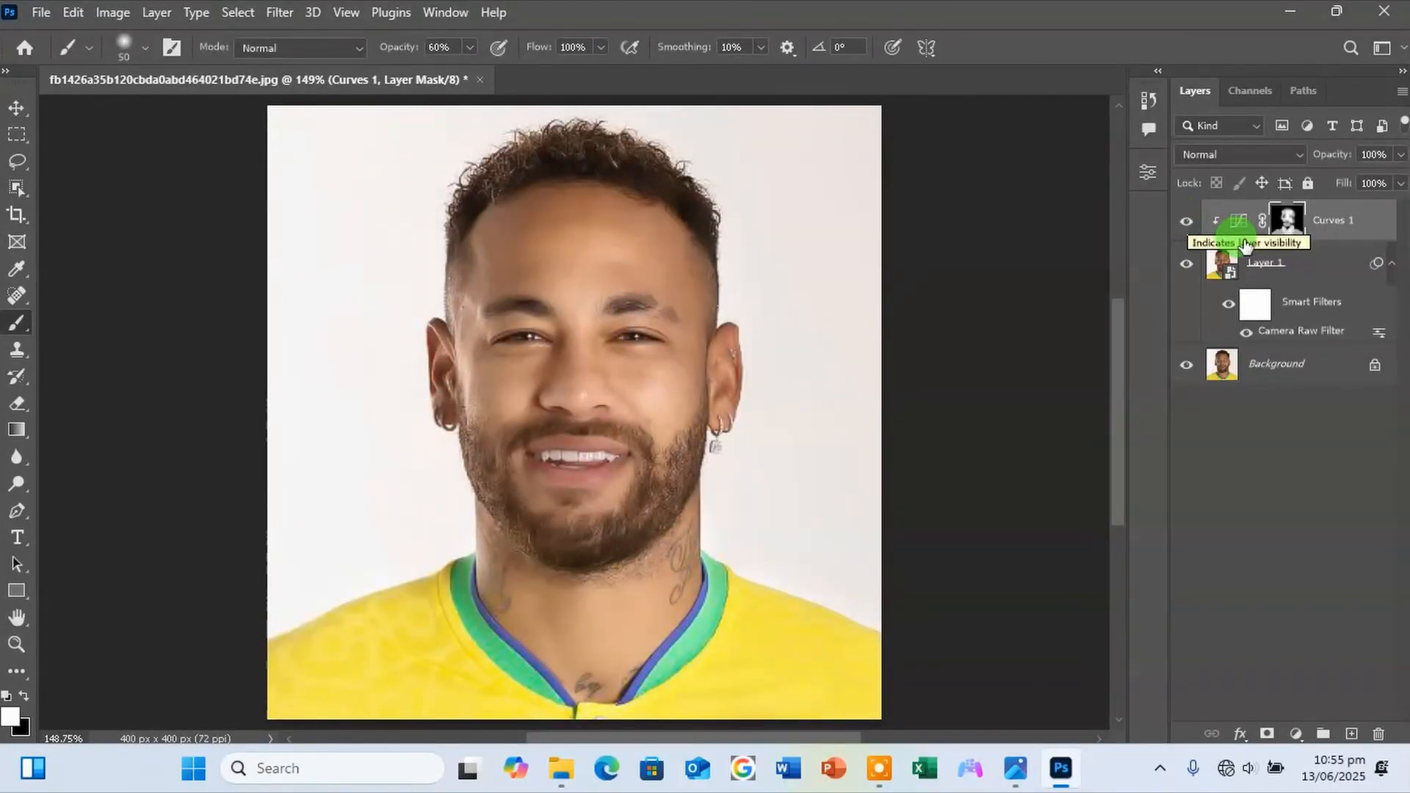
Add a second Curves adjustment directly above Layer 1, lowering its white endpoint and midtones to darken the image.
click(1319, 262)
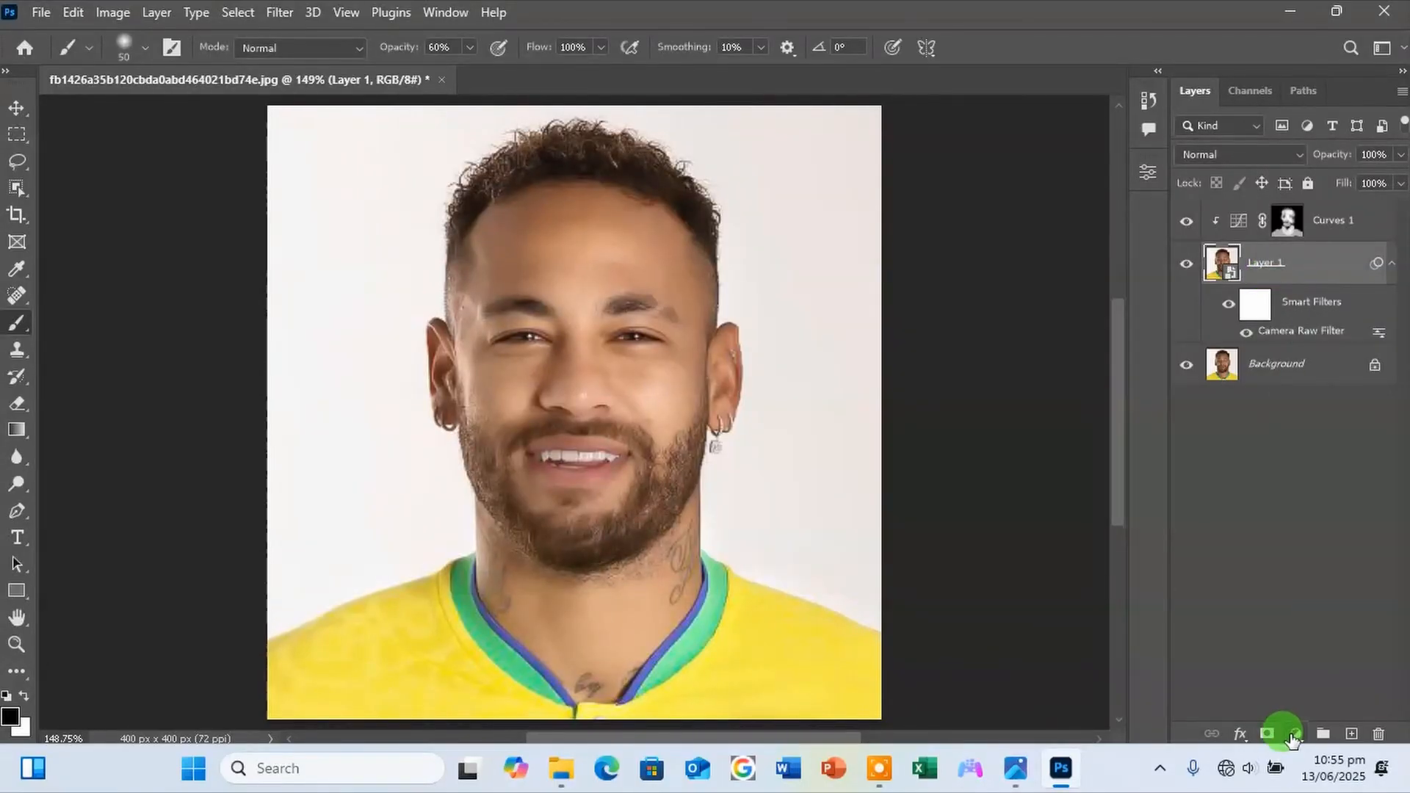
click(1292, 737)
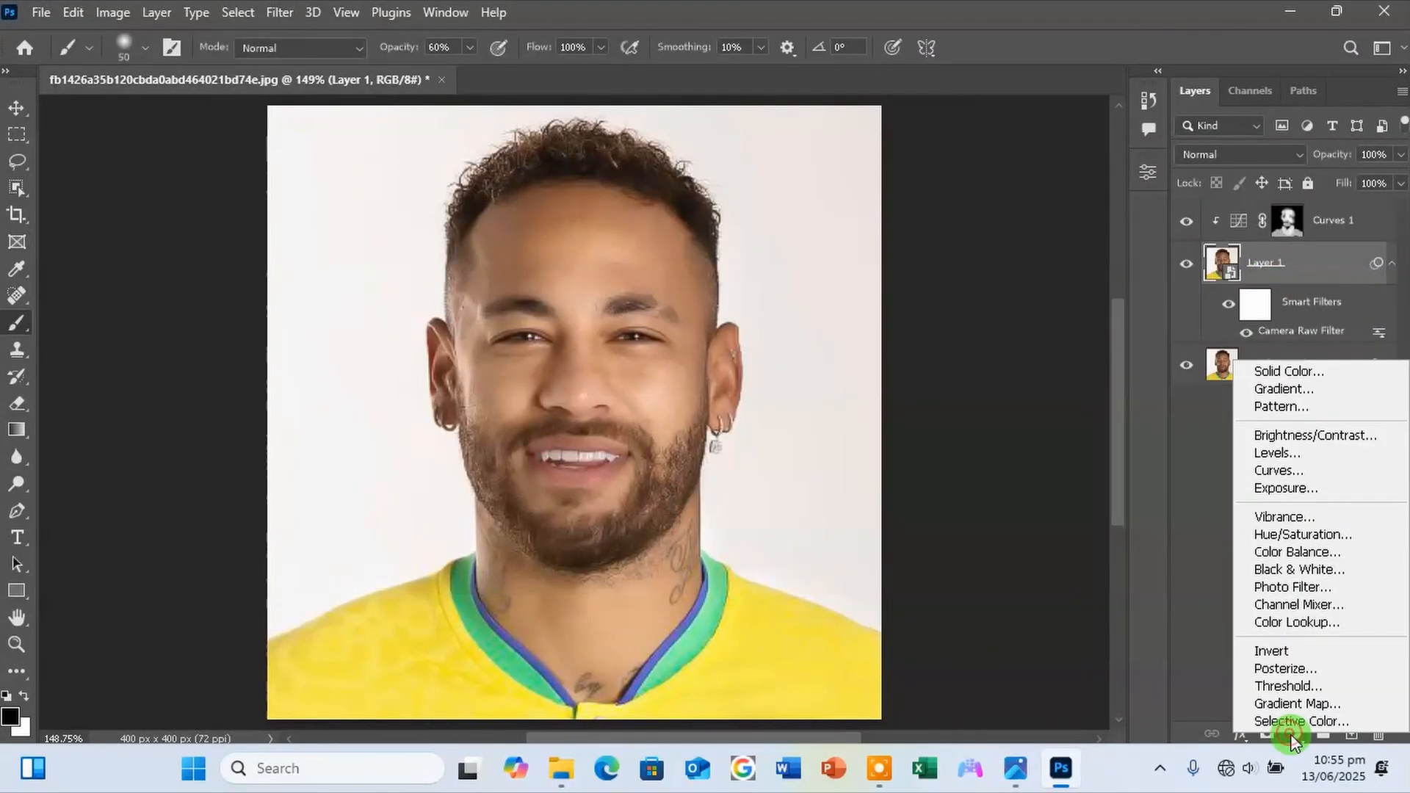
click(1281, 471)
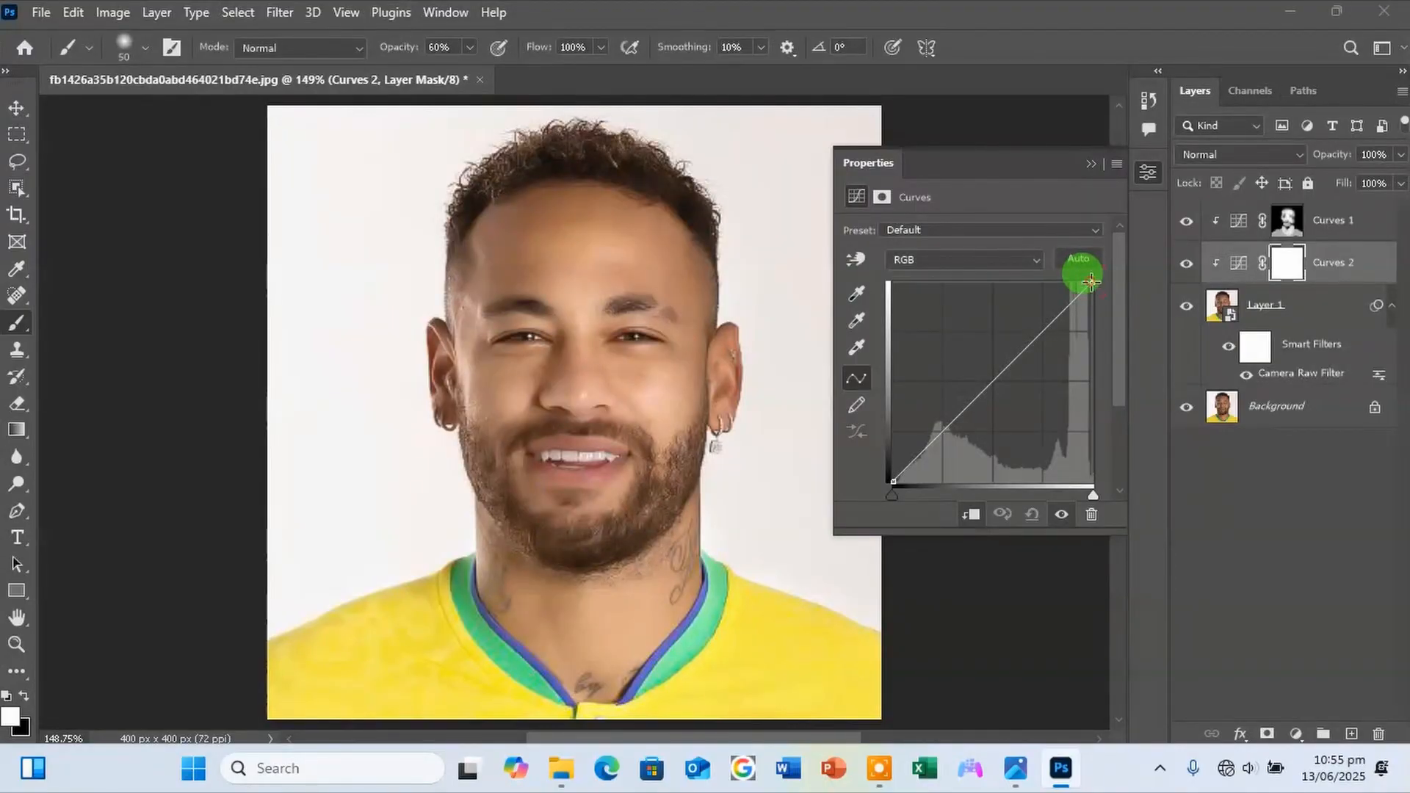
drag(1091, 281, 1093, 327)
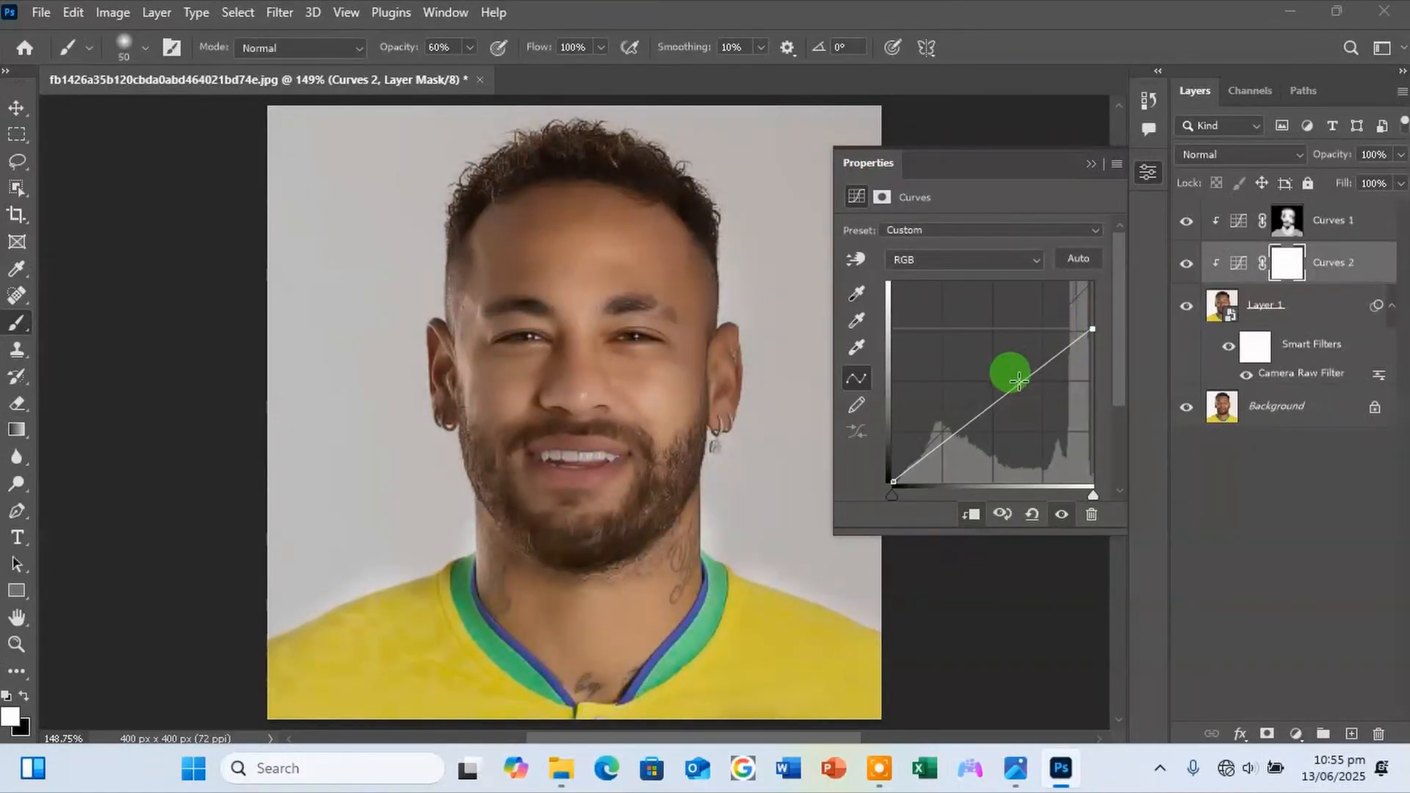
click(1003, 396)
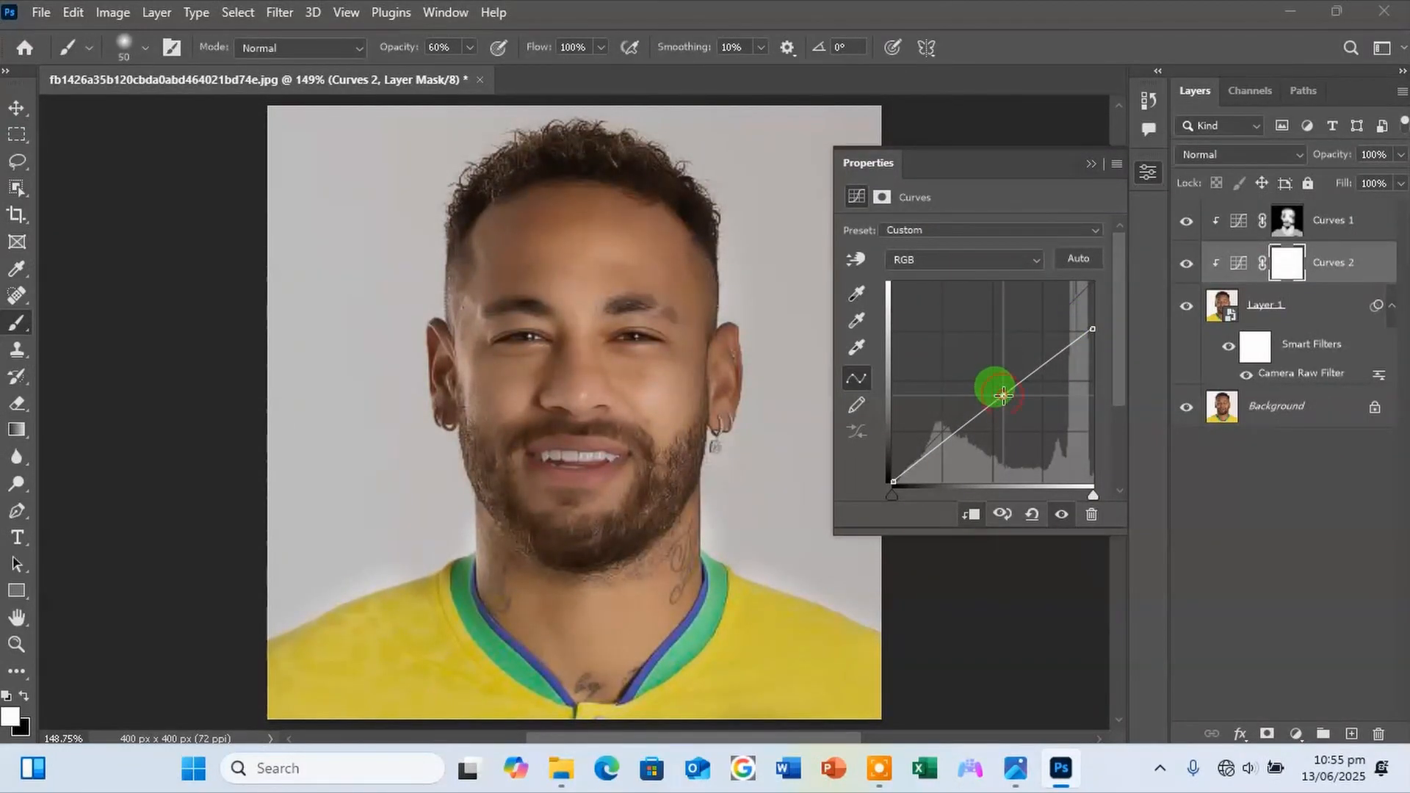
drag(1002, 396, 1011, 407)
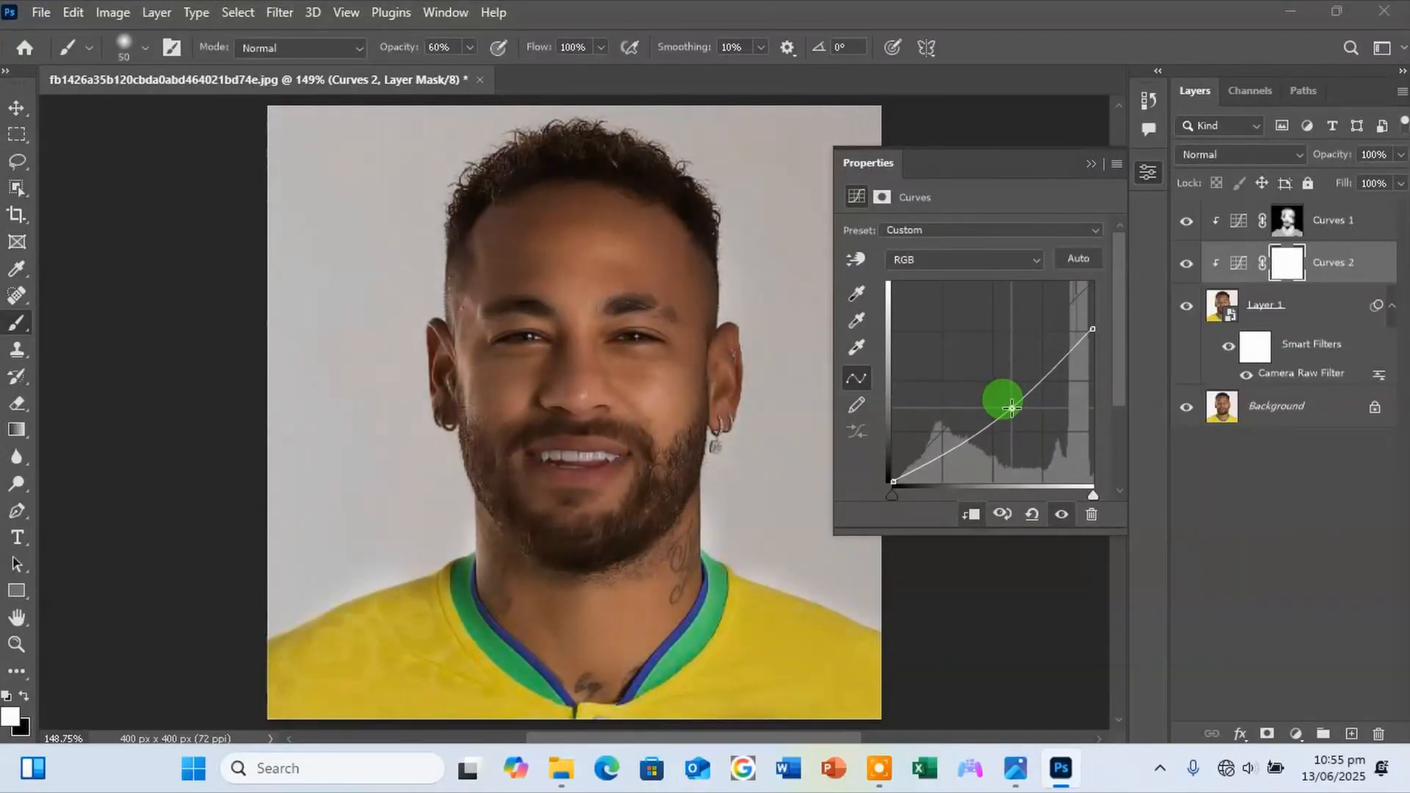
click(1090, 166)
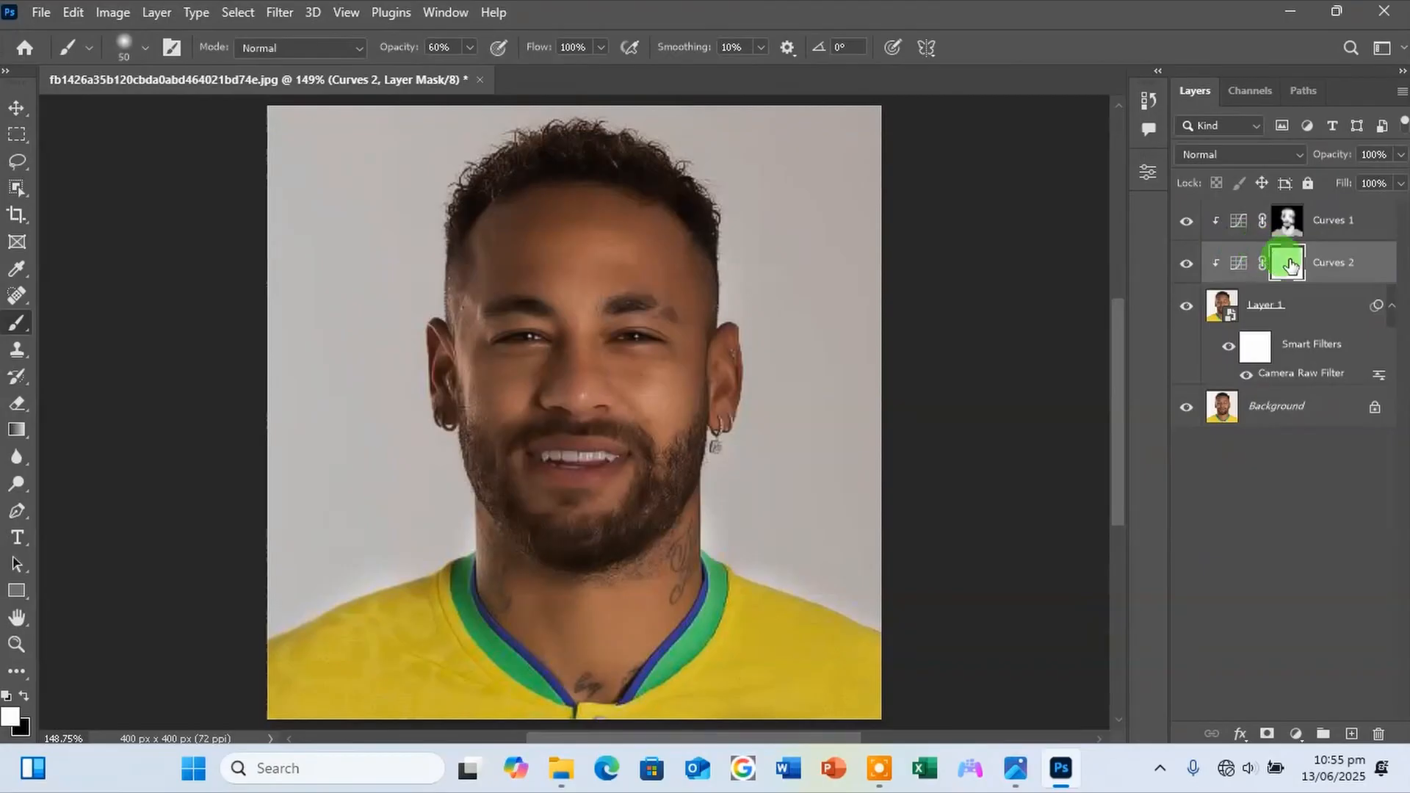
Invert the Curves 2 mask to black and release both Curves layers from their clipping to Layer 1.
key(ctrl+i)
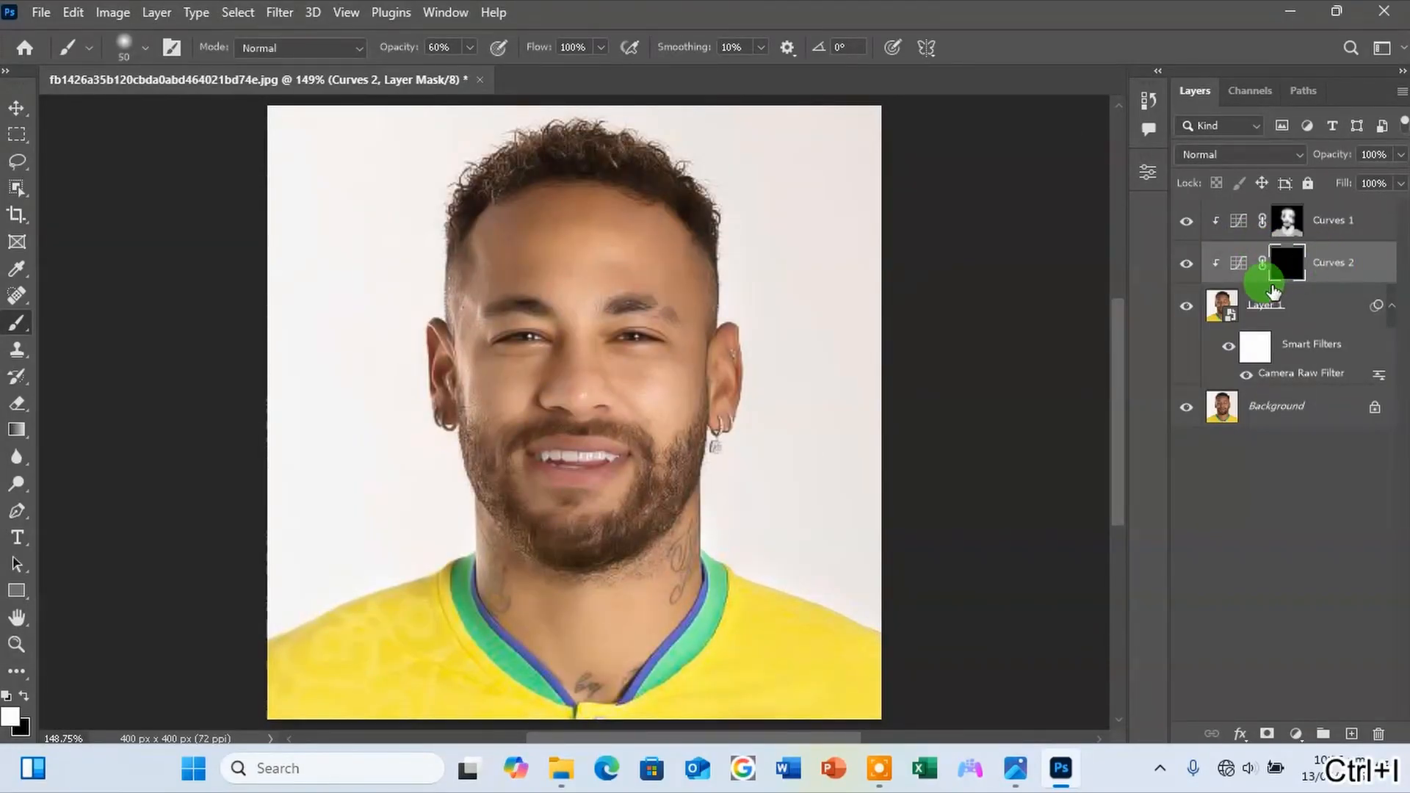
alt+click(1262, 283)
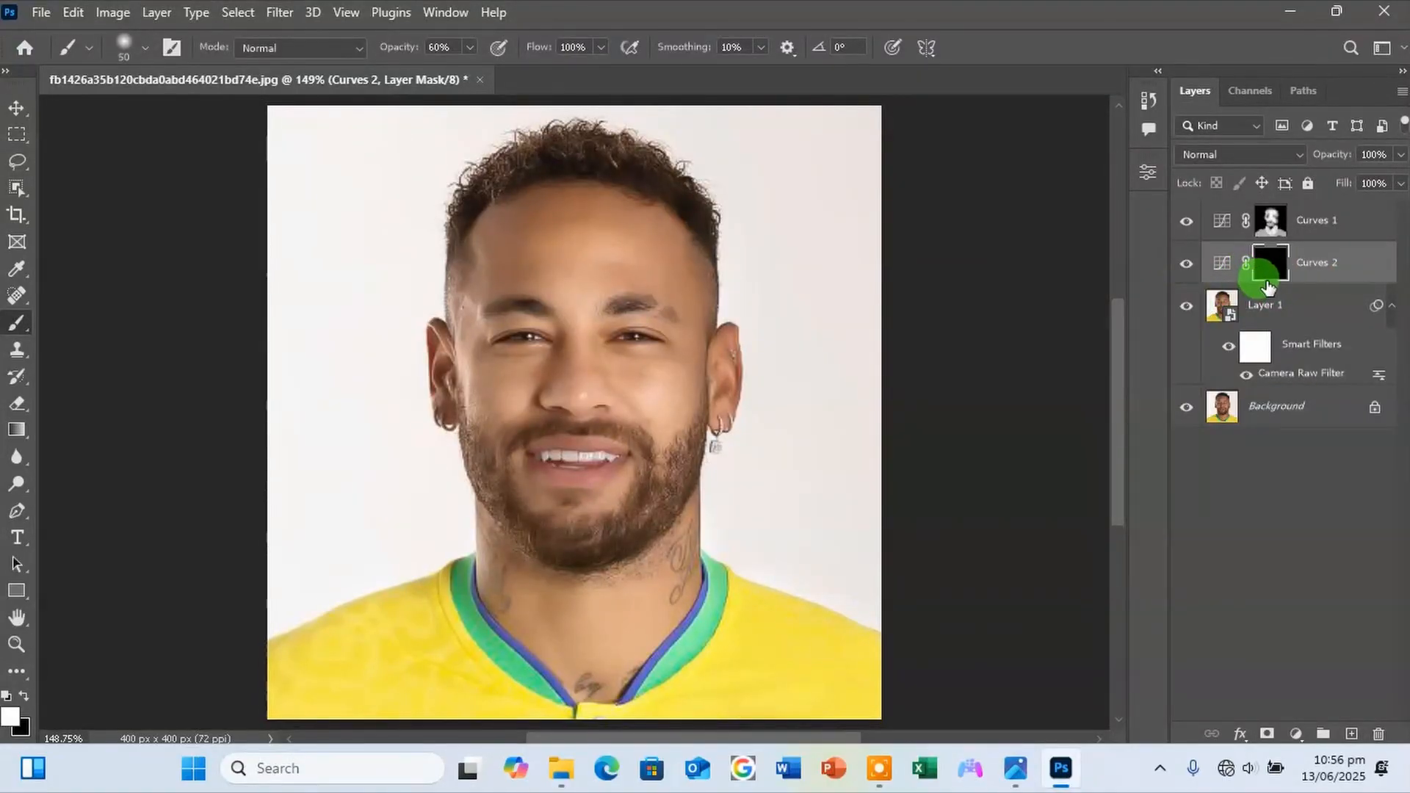
click(1184, 221)
click(1184, 222)
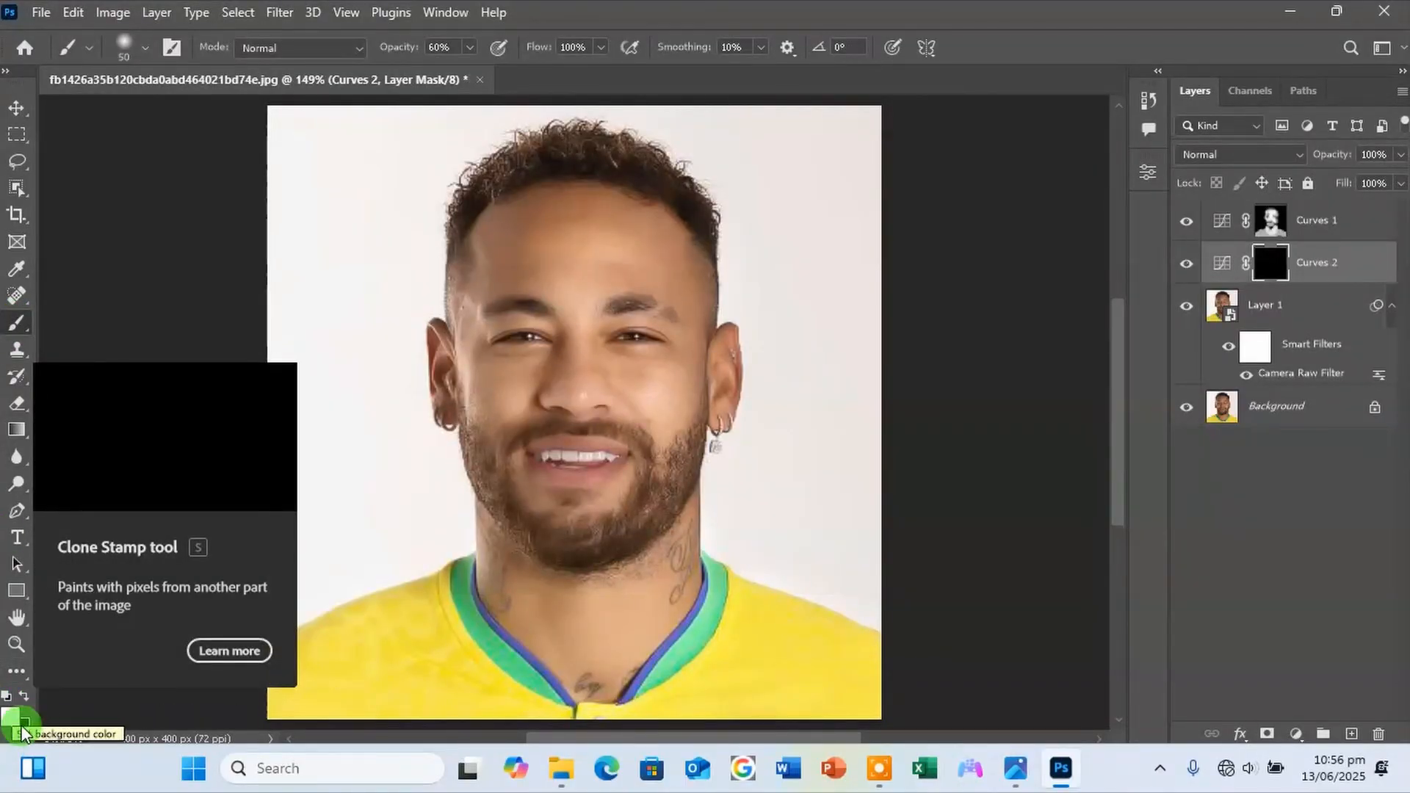
Set the brush opacity to 30% and paint white over the hairline and beard on the Curves 2 mask, reducing the brush to 25 px.
click(469, 57)
drag(469, 69, 449, 79)
mouse_move(478, 182)
mouse_down()
mouse_move(510, 168)
mouse_move(556, 161)
mouse_move(541, 150)
mouse_move(577, 148)
mouse_move(656, 163)
mouse_move(684, 198)
mouse_move(689, 218)
mouse_move(578, 173)
mouse_move(510, 187)
mouse_move(467, 301)
mouse_move(483, 402)
mouse_move(462, 413)
mouse_move(483, 467)
mouse_move(501, 475)
mouse_move(456, 419)
mouse_move(524, 538)
mouse_move(575, 551)
mouse_move(532, 528)
mouse_move(615, 532)
mouse_move(682, 463)
mouse_move(604, 555)
mouse_move(699, 459)
mouse_move(622, 544)
mouse_move(693, 446)
mouse_move(707, 376)
mouse_move(657, 482)
mouse_move(642, 443)
mouse_move(560, 419)
mouse_move(477, 474)
mouse_move(494, 469)
mouse_move(562, 527)
mouse_move(560, 497)
mouse_move(590, 498)
mouse_move(632, 352)
mouse_move(472, 220)
mouse_move(467, 258)
mouse_up()
key(bracketleft)
key(bracketleft)
key(bracketleft)
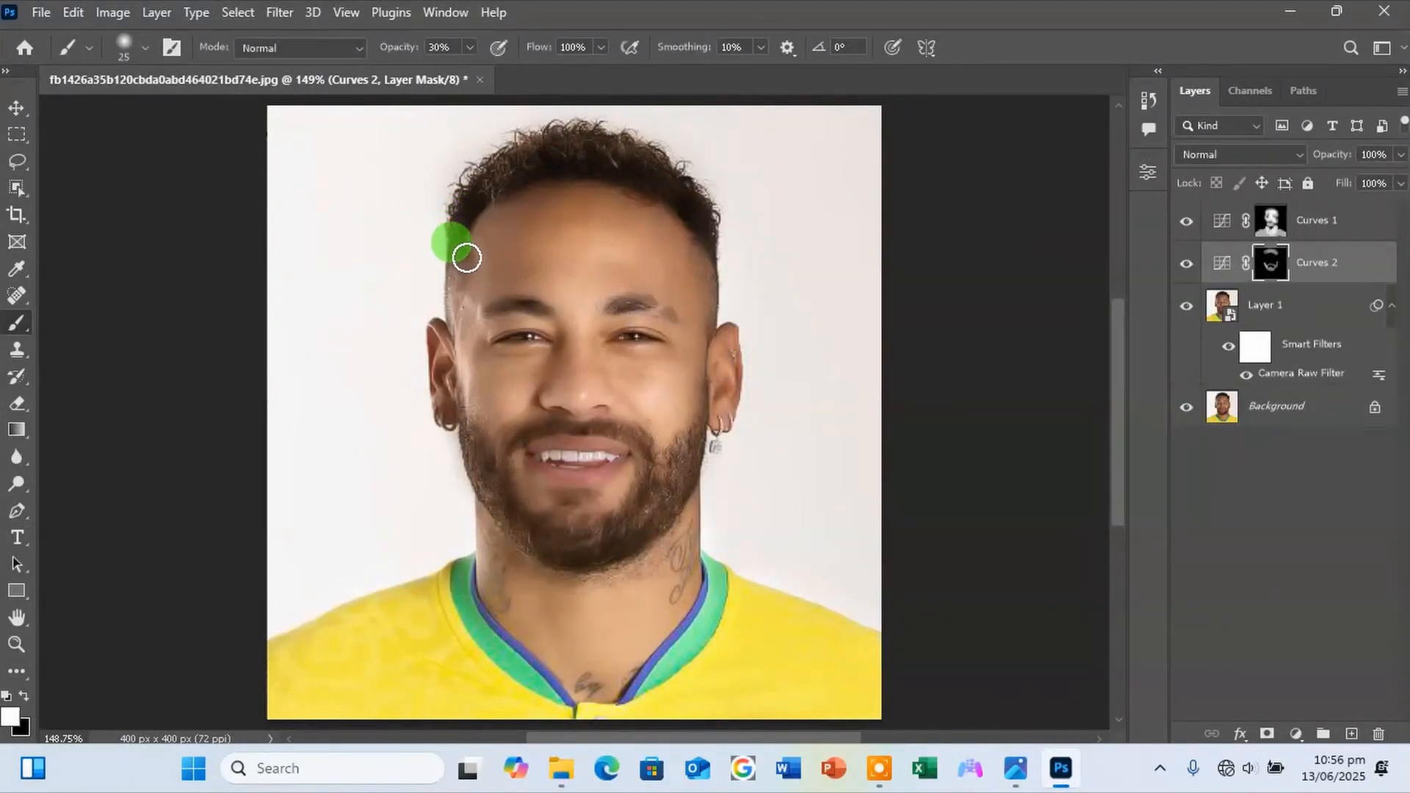
Deepen the shadows around the eyes, nose sides and cheeks on the Curves 2 mask with a 9 px brush at 18% opacity.
click(469, 47)
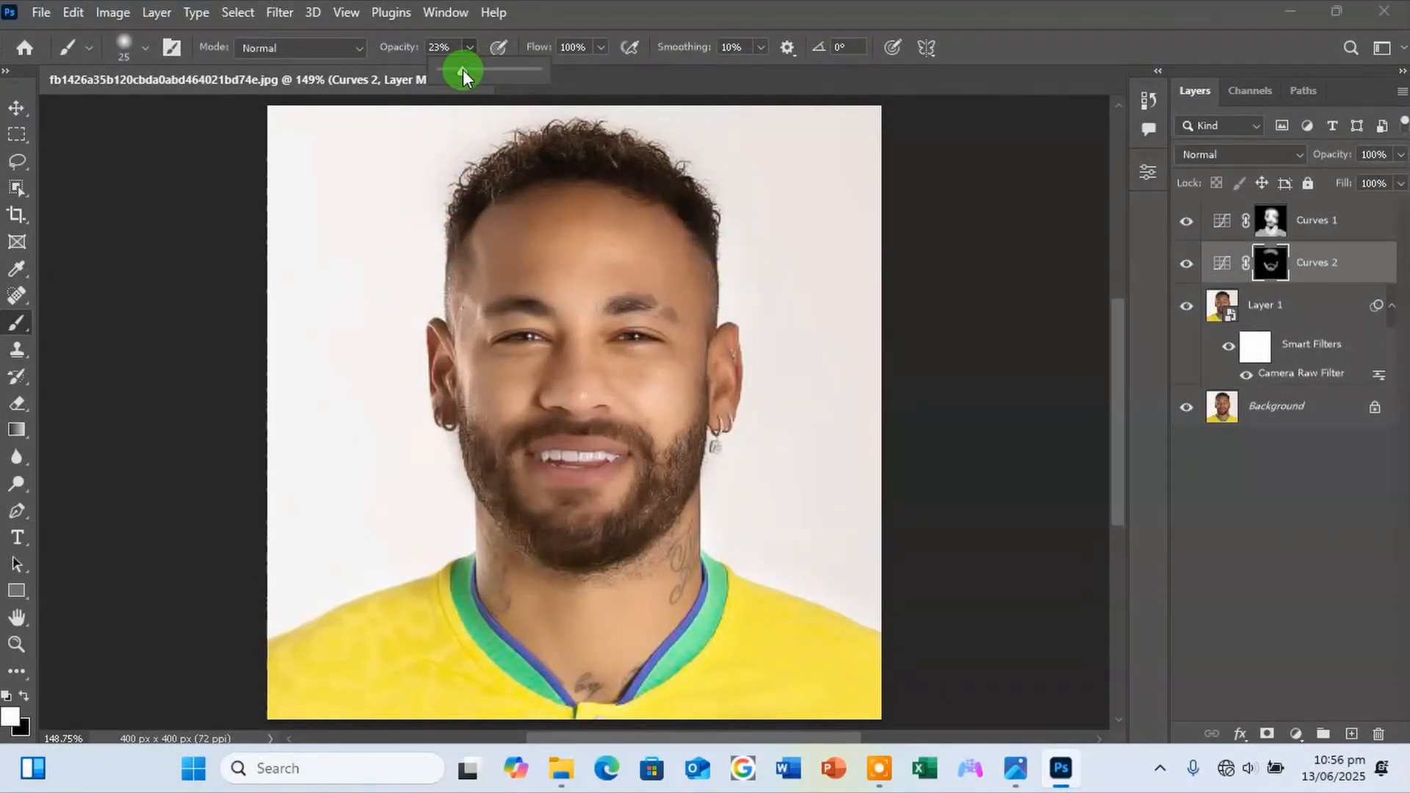
mouse_move(462, 239)
mouse_down()
mouse_move(474, 292)
mouse_move(458, 255)
mouse_move(454, 319)
mouse_move(535, 243)
mouse_move(613, 210)
mouse_move(687, 215)
mouse_move(613, 195)
mouse_move(532, 202)
mouse_move(635, 195)
mouse_move(456, 221)
mouse_move(567, 182)
mouse_move(632, 210)
mouse_move(541, 230)
mouse_move(659, 209)
mouse_move(704, 232)
mouse_move(693, 230)
mouse_move(711, 328)
mouse_move(612, 305)
mouse_move(647, 301)
mouse_move(674, 316)
mouse_move(481, 315)
mouse_move(784, 317)
mouse_move(570, 498)
mouse_move(479, 553)
mouse_move(583, 582)
mouse_move(663, 484)
mouse_move(544, 503)
mouse_move(506, 539)
mouse_move(480, 513)
mouse_move(544, 551)
mouse_move(491, 529)
mouse_move(652, 555)
mouse_move(668, 541)
mouse_move(580, 566)
mouse_move(689, 566)
mouse_move(688, 516)
mouse_move(613, 371)
mouse_move(632, 355)
mouse_move(571, 314)
mouse_up()
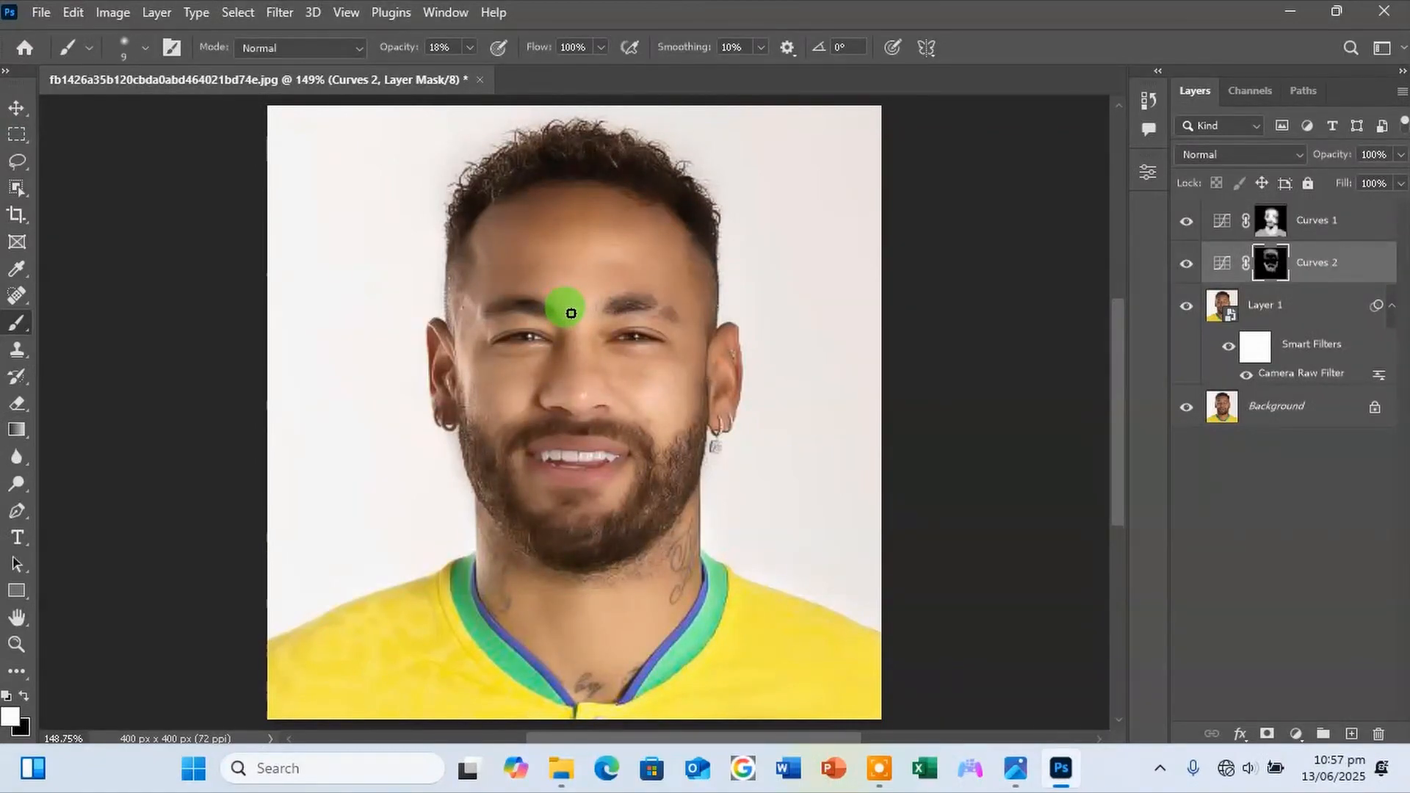
mouse_move(556, 321)
mouse_down()
mouse_move(558, 335)
mouse_move(545, 315)
mouse_move(547, 376)
mouse_up()
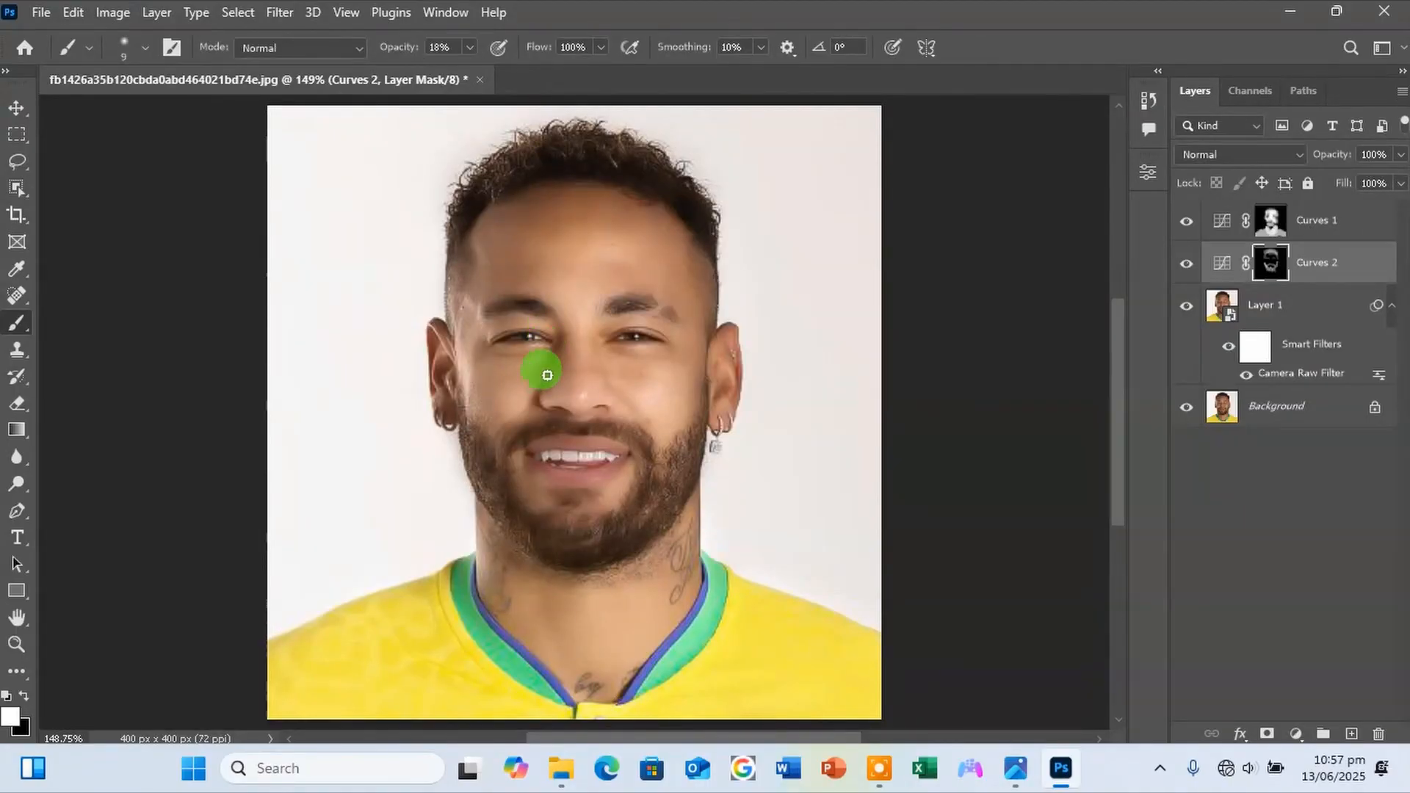
mouse_move(519, 414)
mouse_down()
mouse_move(482, 434)
mouse_move(498, 440)
mouse_up()
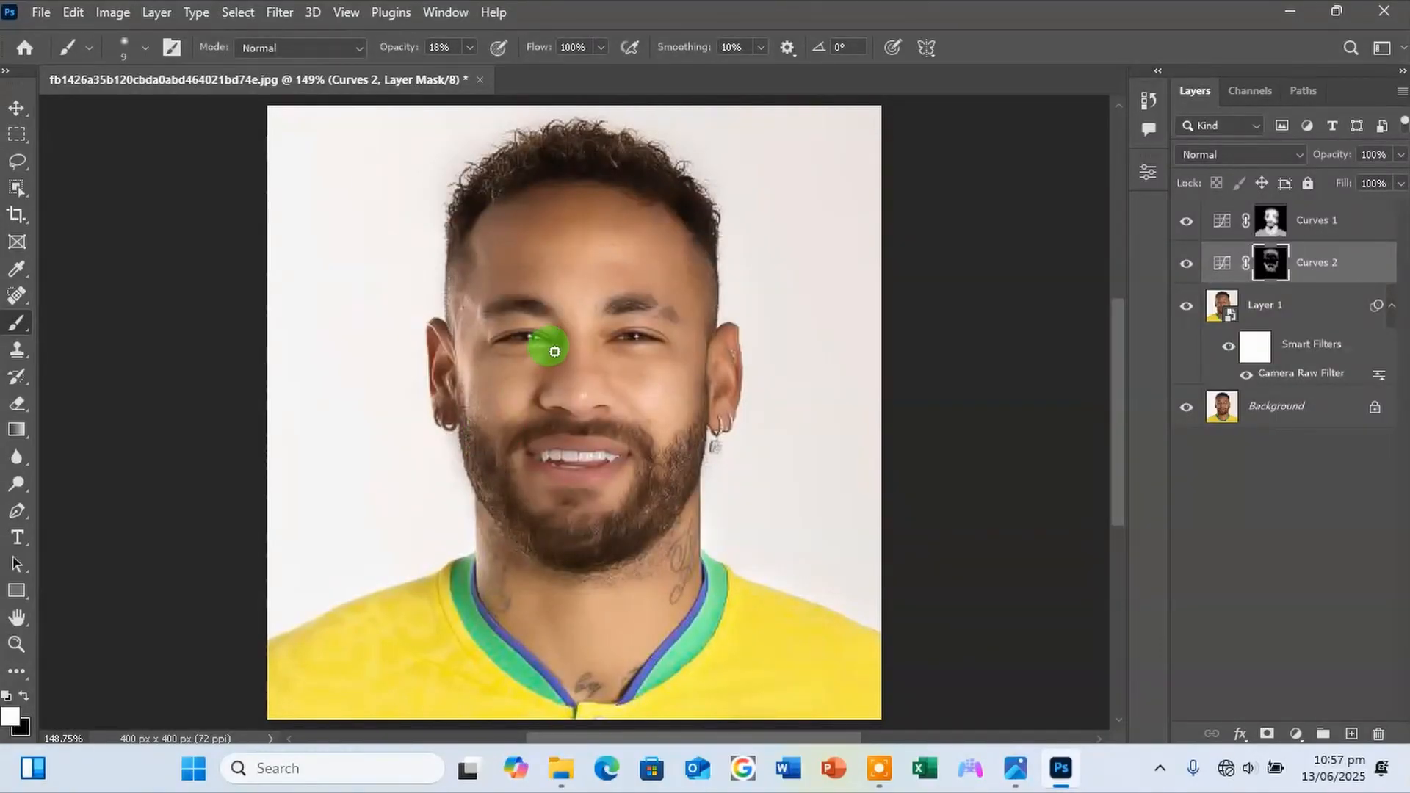
mouse_move(546, 350)
mouse_down()
mouse_move(485, 351)
mouse_move(673, 356)
mouse_move(610, 334)
mouse_move(651, 327)
mouse_up()
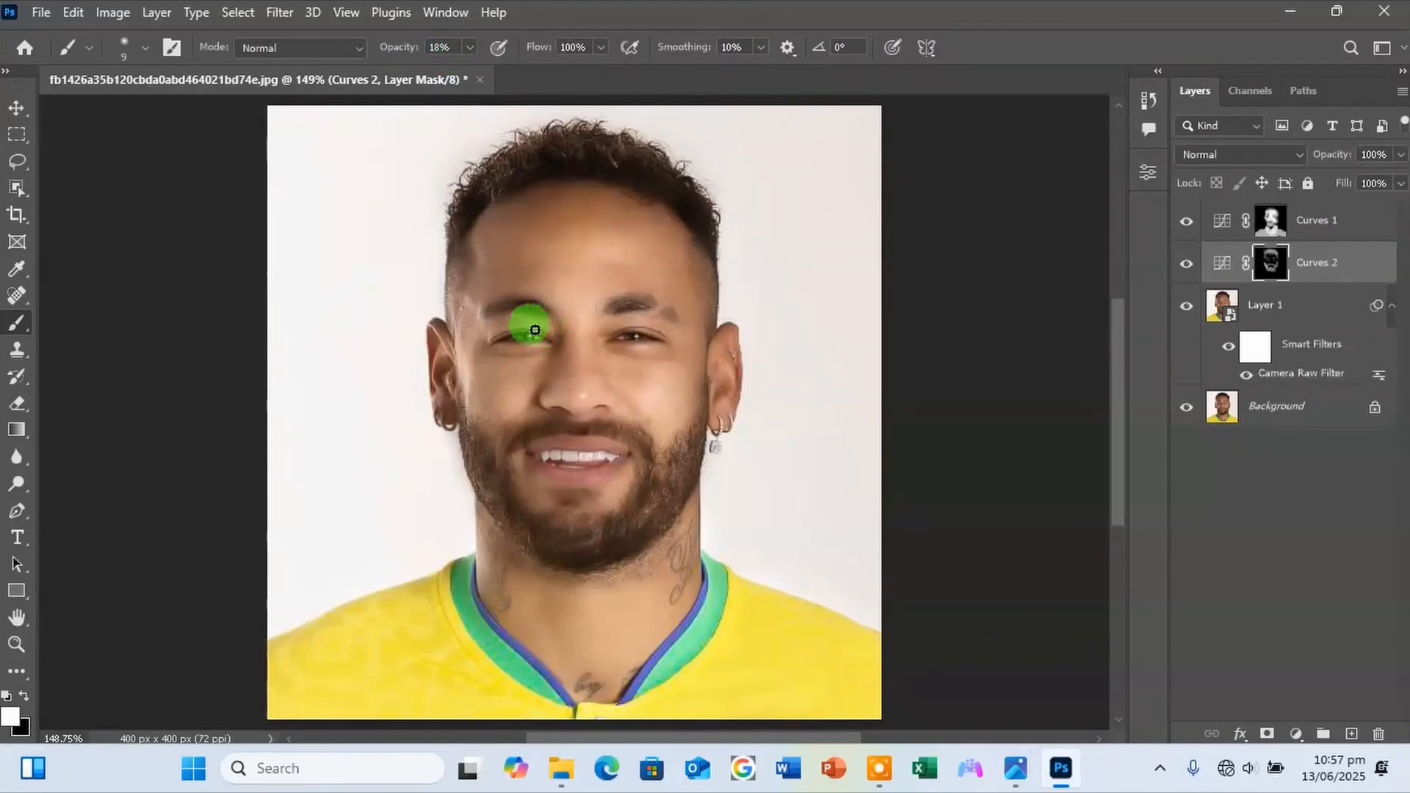
mouse_move(534, 330)
mouse_down()
mouse_move(475, 312)
mouse_move(718, 259)
mouse_move(658, 459)
mouse_move(657, 554)
mouse_move(578, 576)
mouse_move(475, 517)
mouse_move(540, 585)
mouse_move(558, 641)
mouse_move(530, 568)
mouse_move(567, 679)
mouse_move(698, 406)
mouse_up()
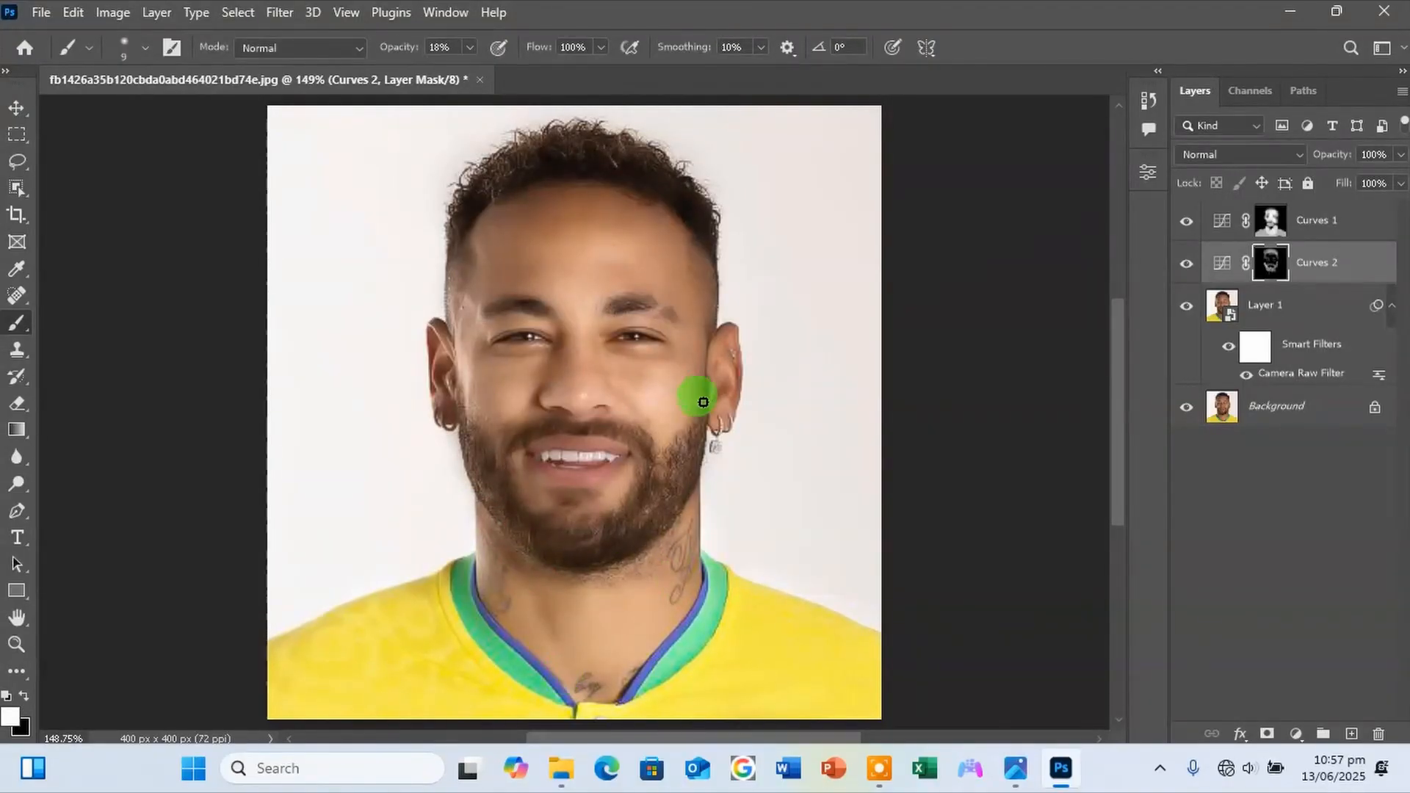
Compare the retouch with the original by hiding Layer 1 and both Curves layers and showing them one by one.
click(1186, 221)
drag(1189, 230, 1182, 308)
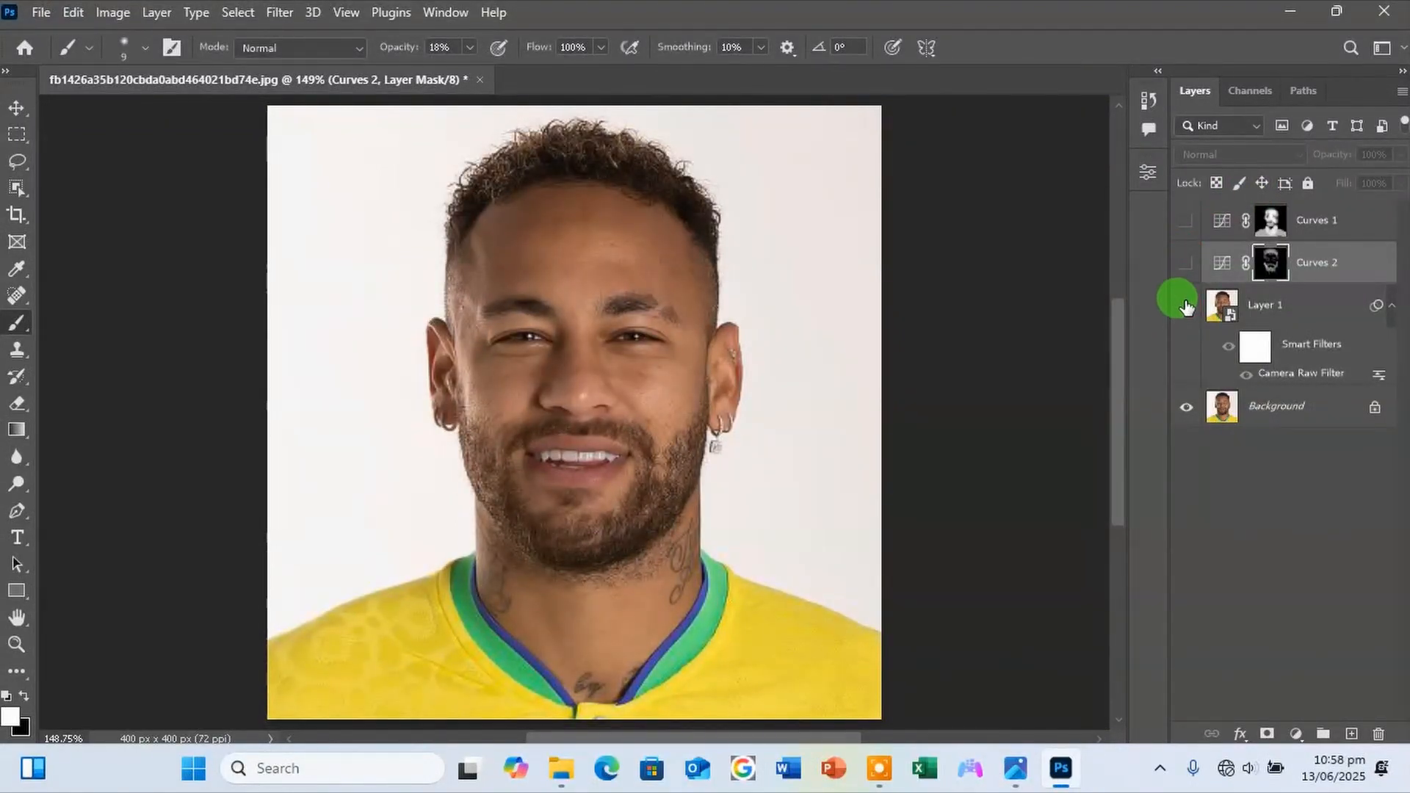
click(1185, 306)
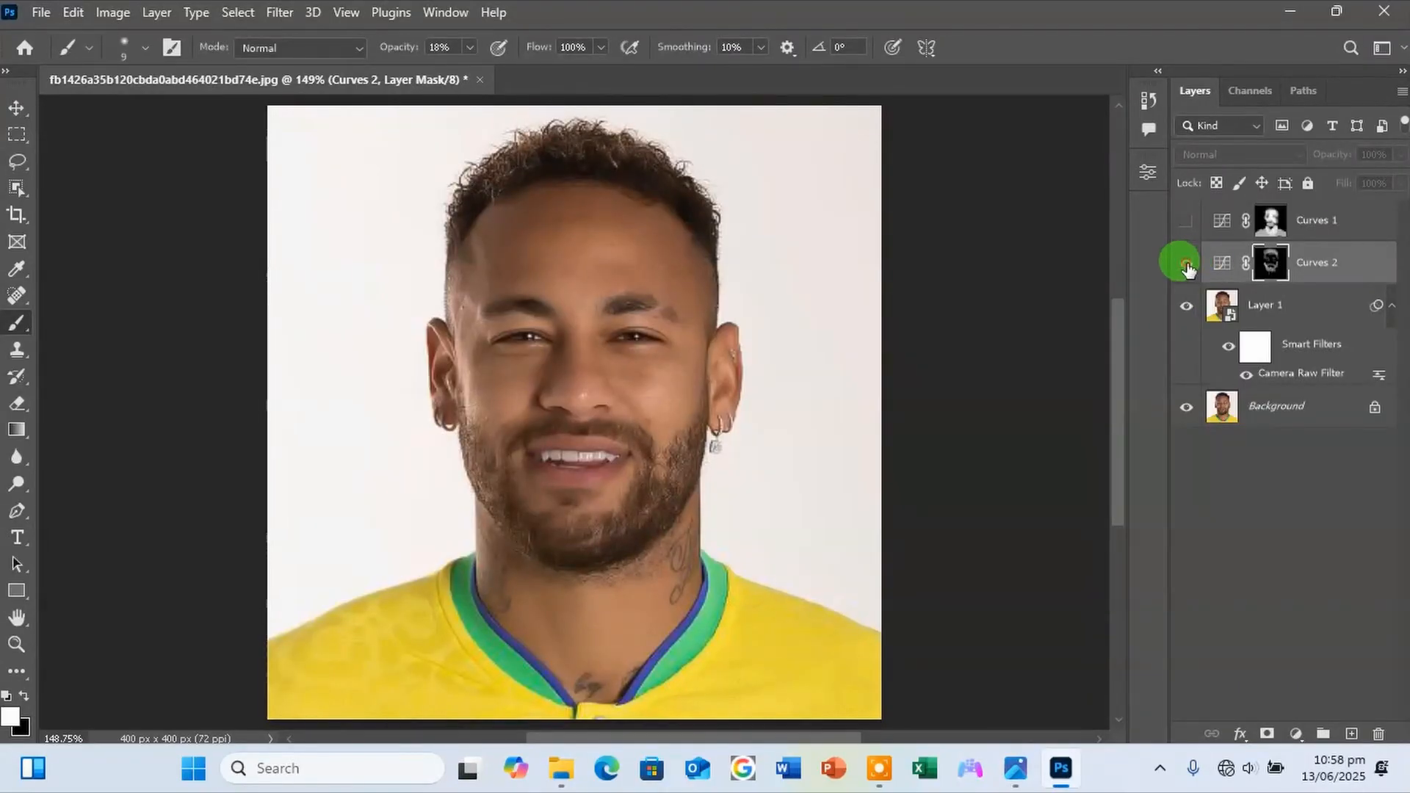
click(1186, 264)
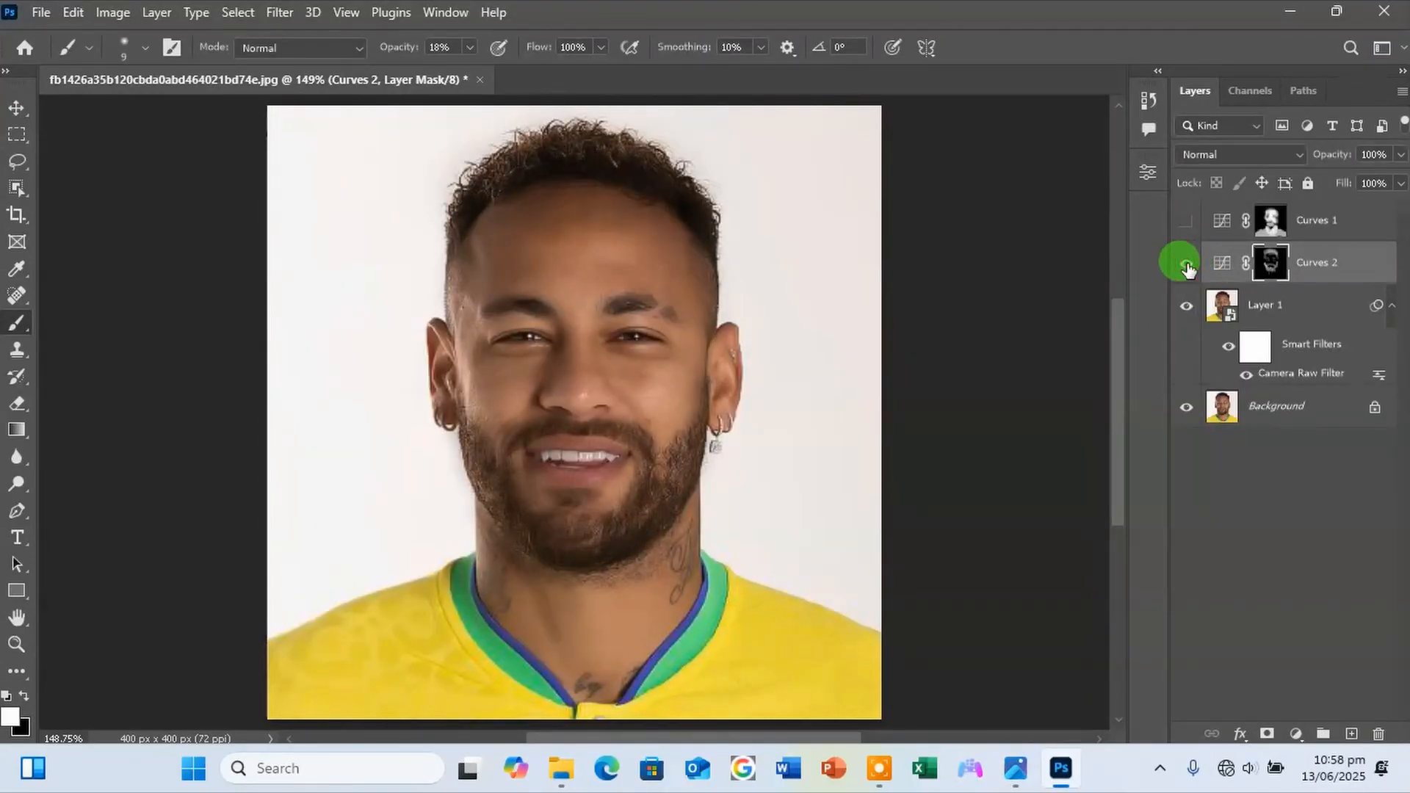
click(1186, 221)
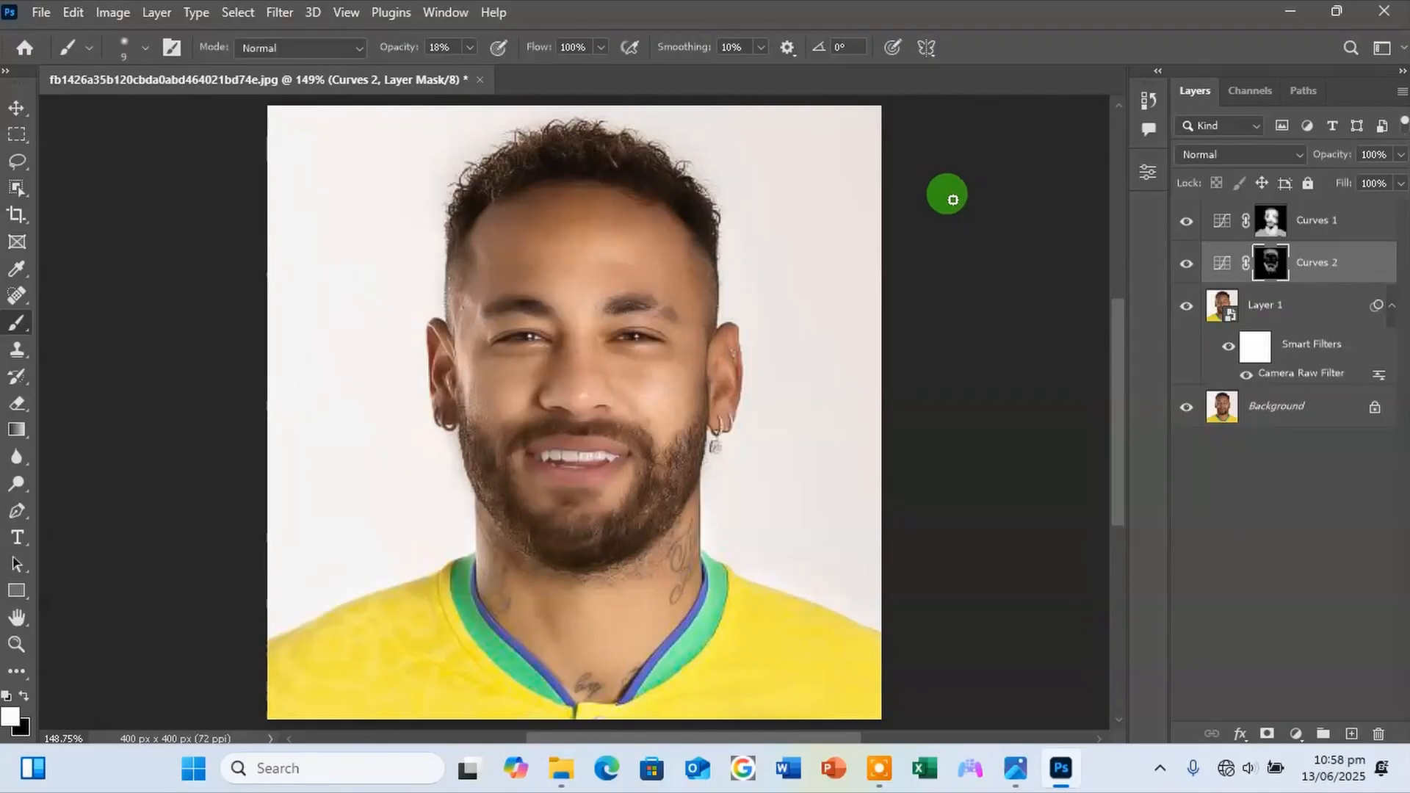
Duplicate Layer 1 and both Curves layers into a new group placed directly above the Background.
click(1313, 303)
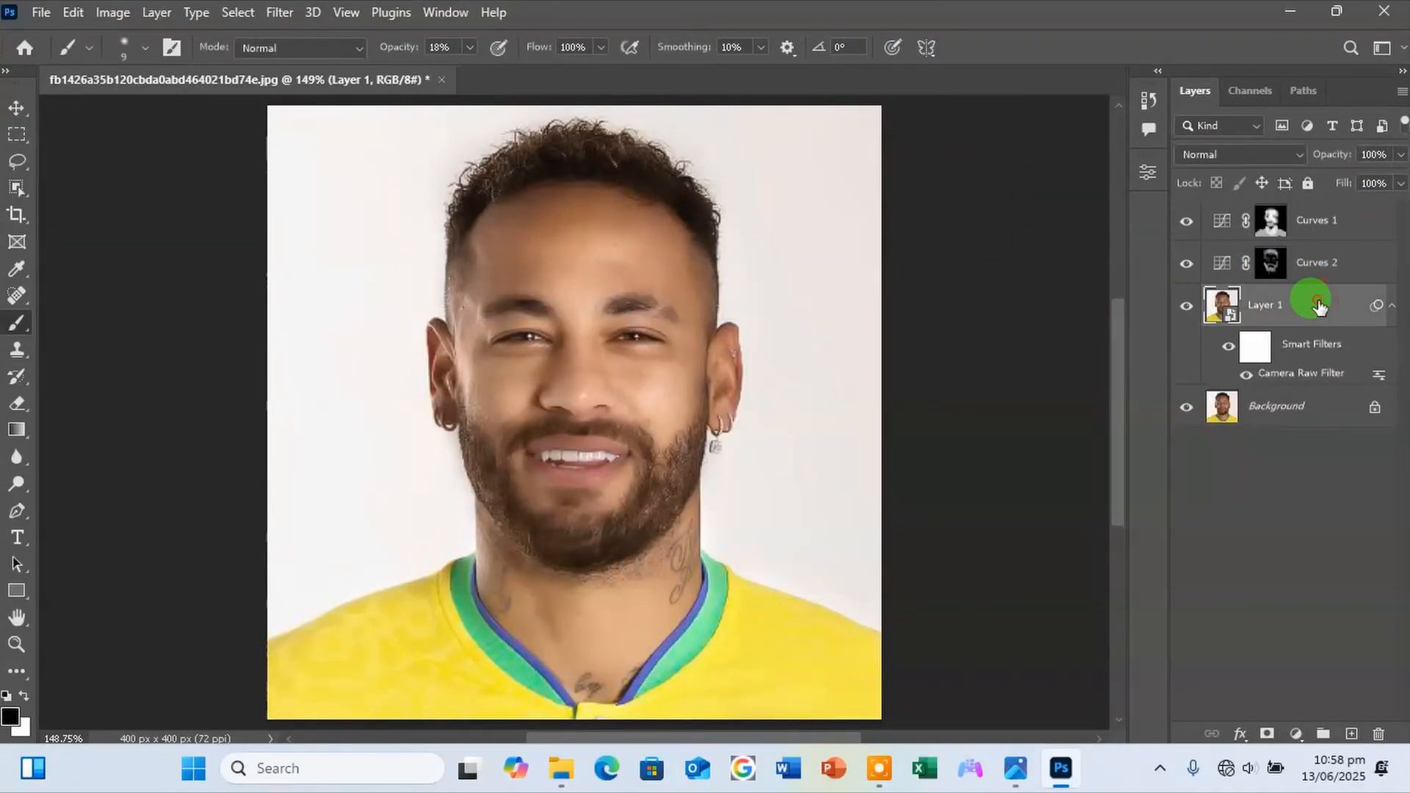
shift+click(1320, 224)
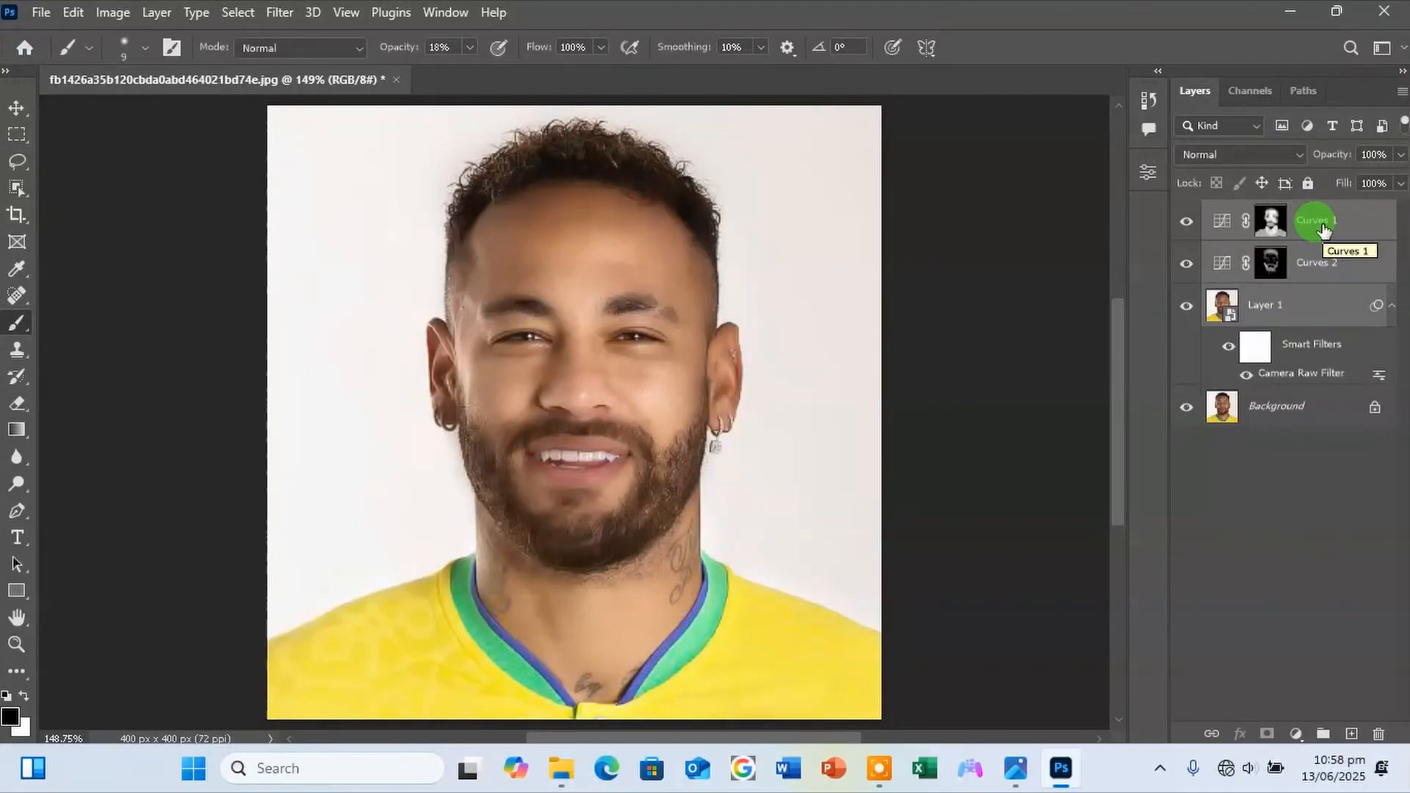
key(ctrl+j)
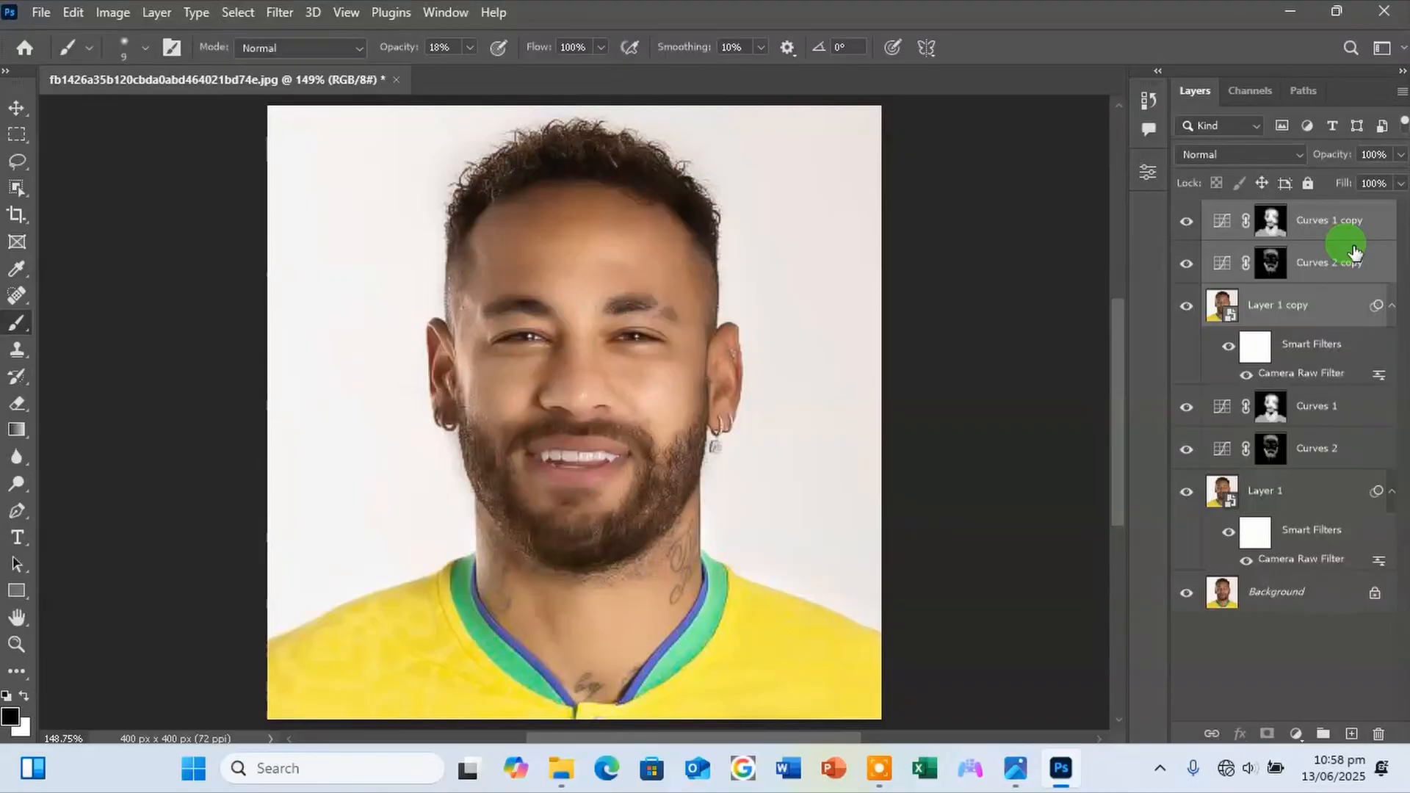
key(ctrl+g)
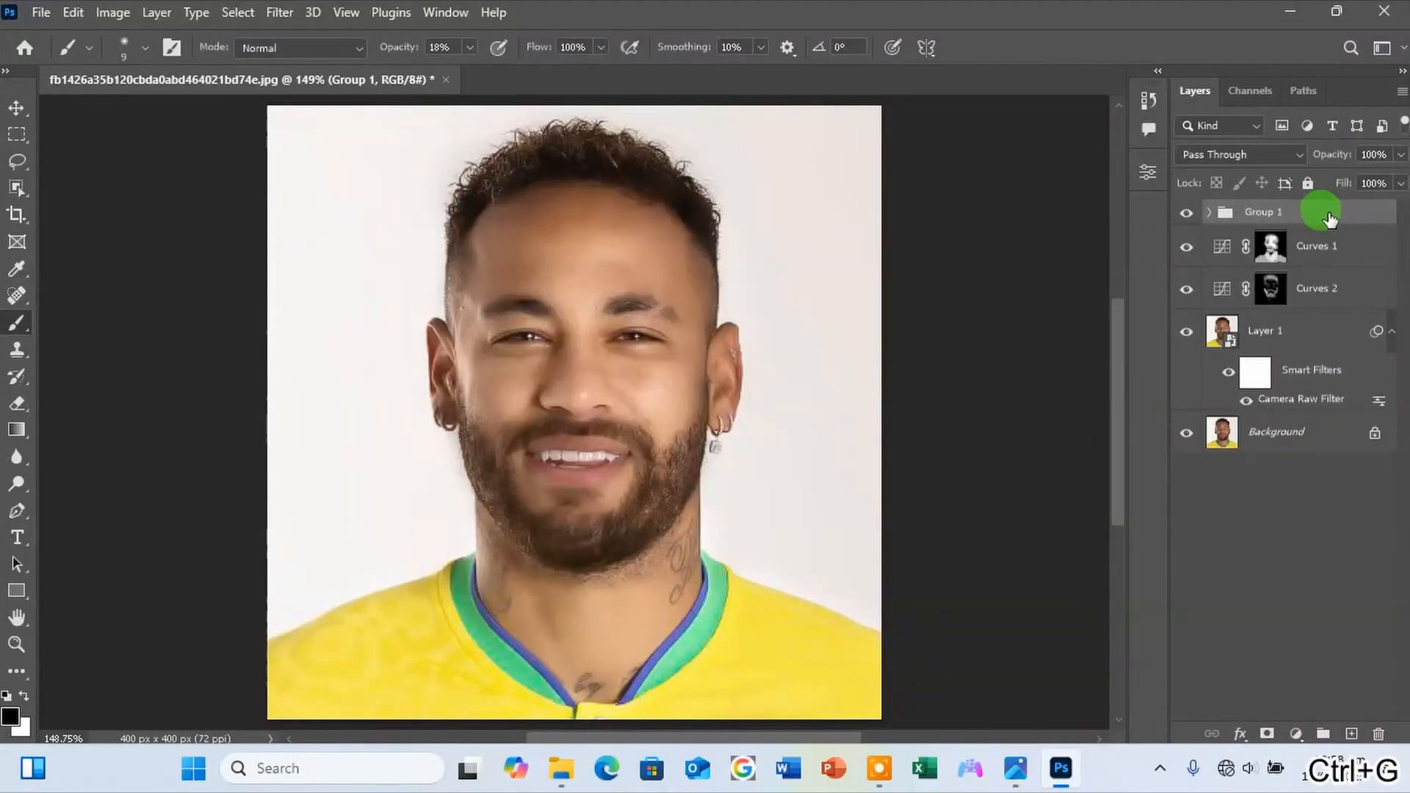
drag(1328, 215, 1270, 420)
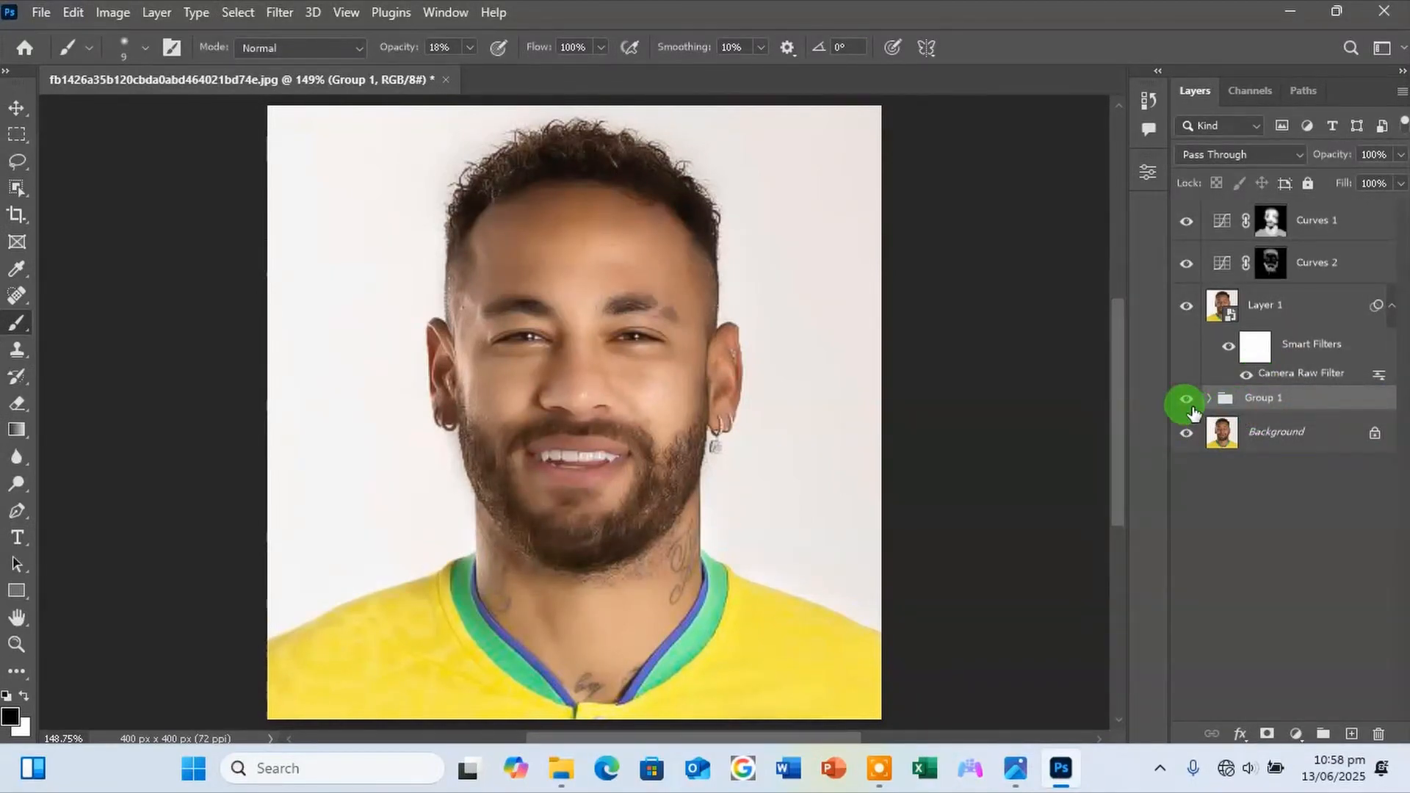
Stamp all visible layers into a new merged layer above Curves 1.
click(1263, 305)
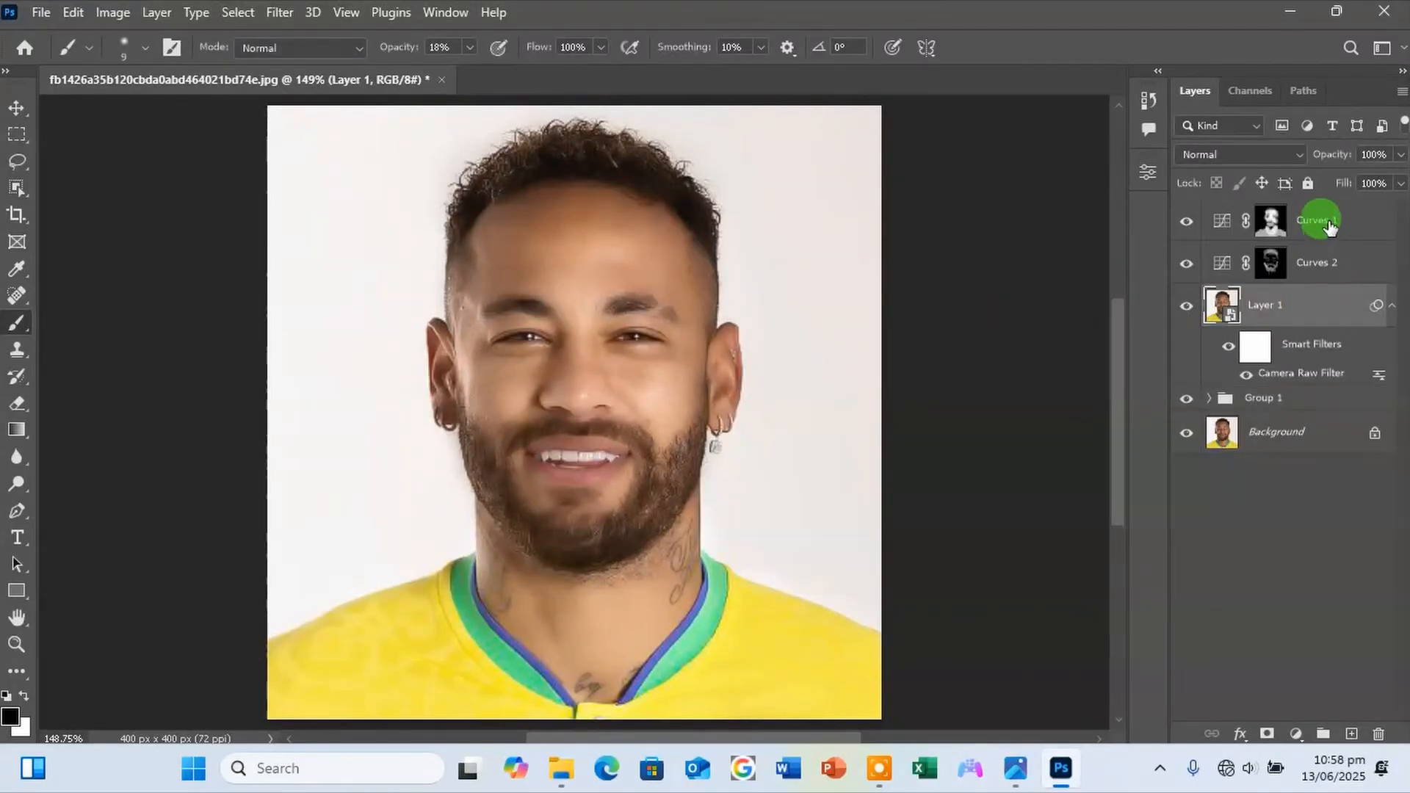
shift+click(1329, 224)
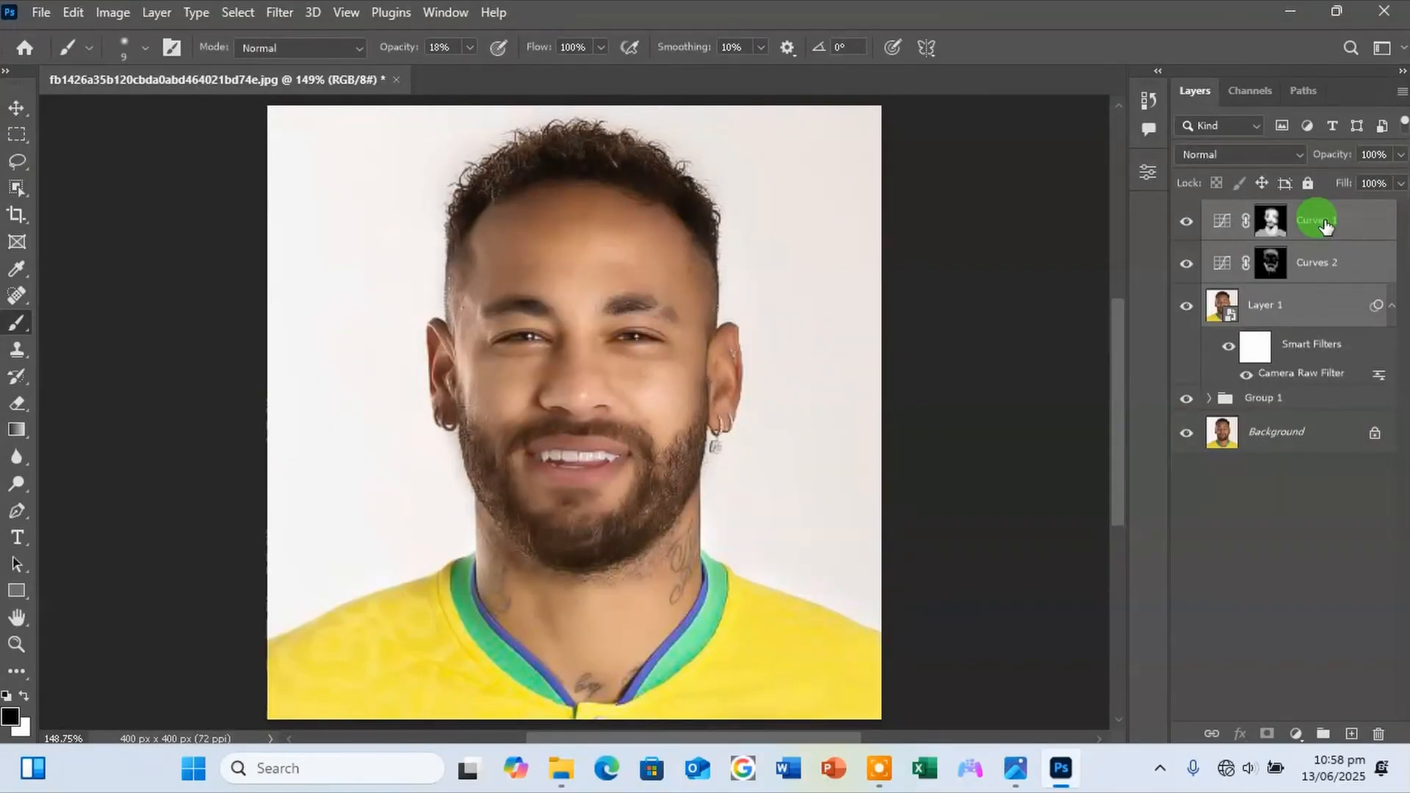
key(ctrl+alt+shift+e)
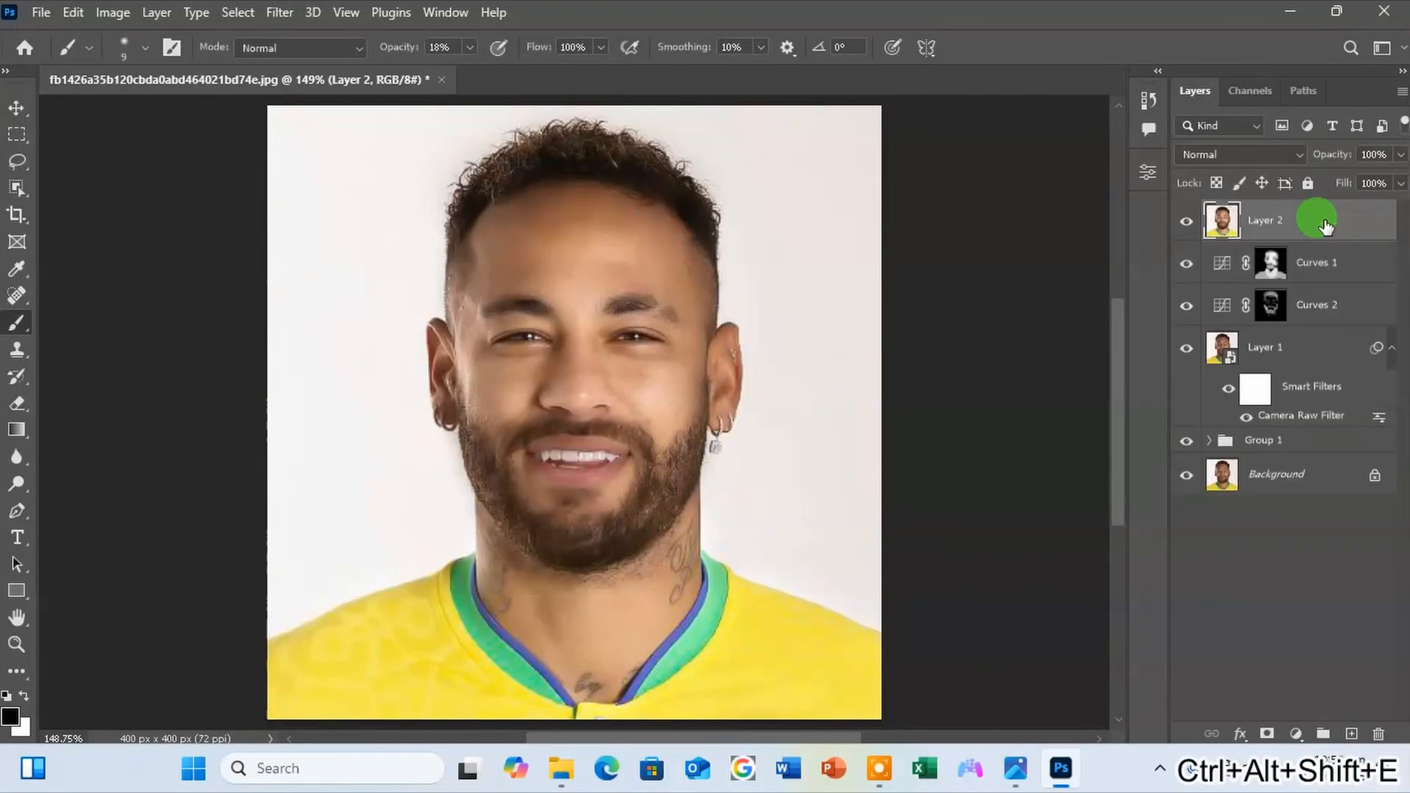
Group the Curves 1, Curves 2 and Layer 1 layers beneath the merged Layer 2.
click(1275, 262)
shift+click(1300, 351)
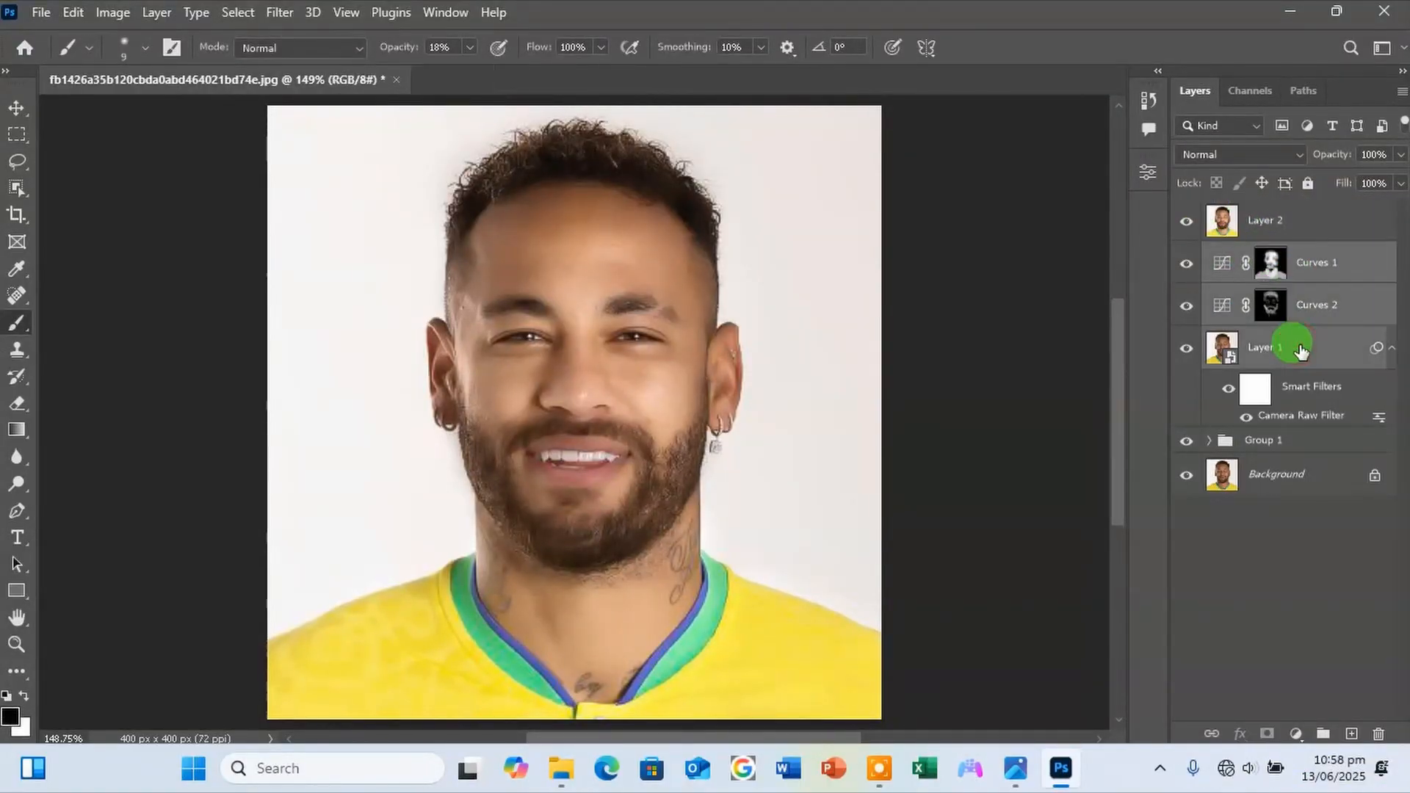
key(ctrl+g)
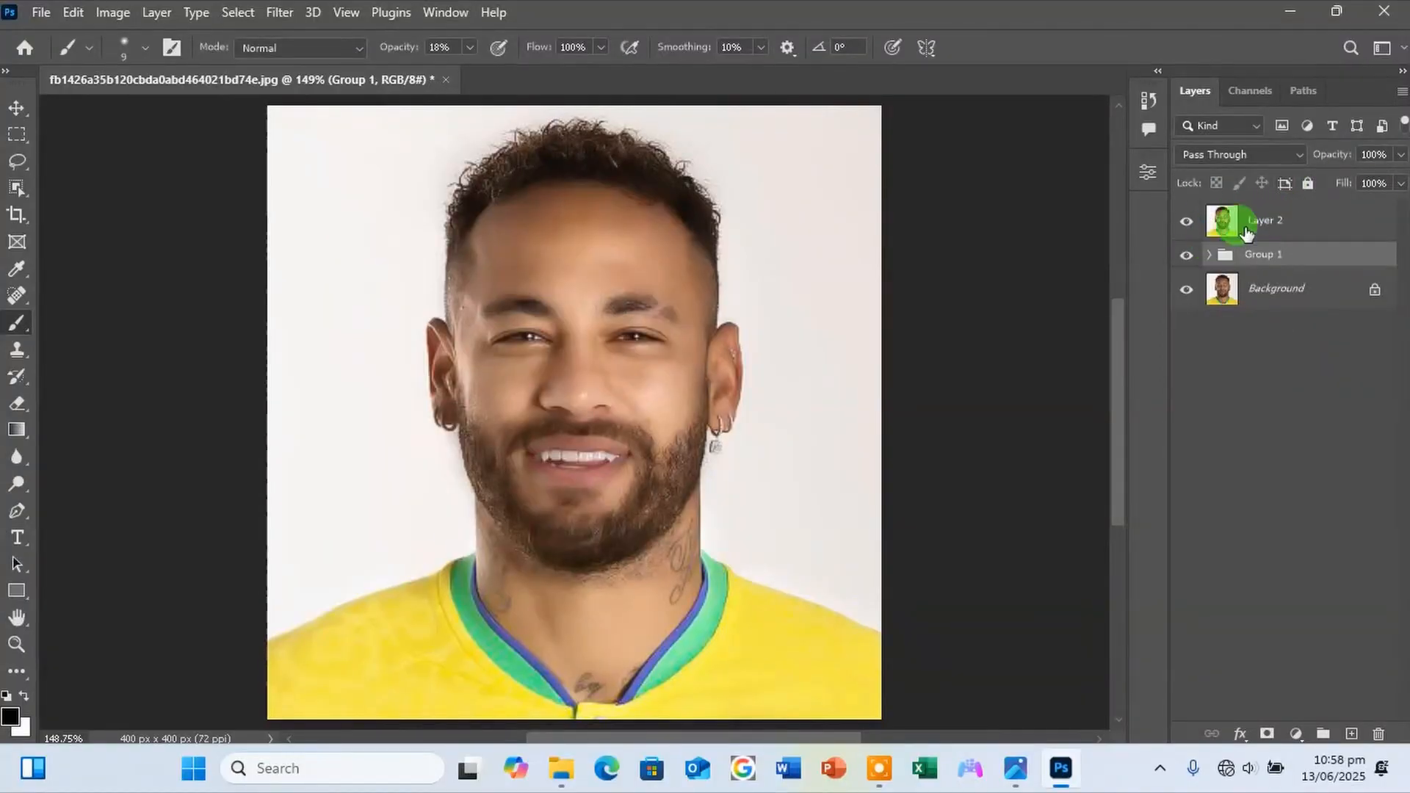
Convert the merged Layer 2 into a Smart Object.
click(1251, 230)
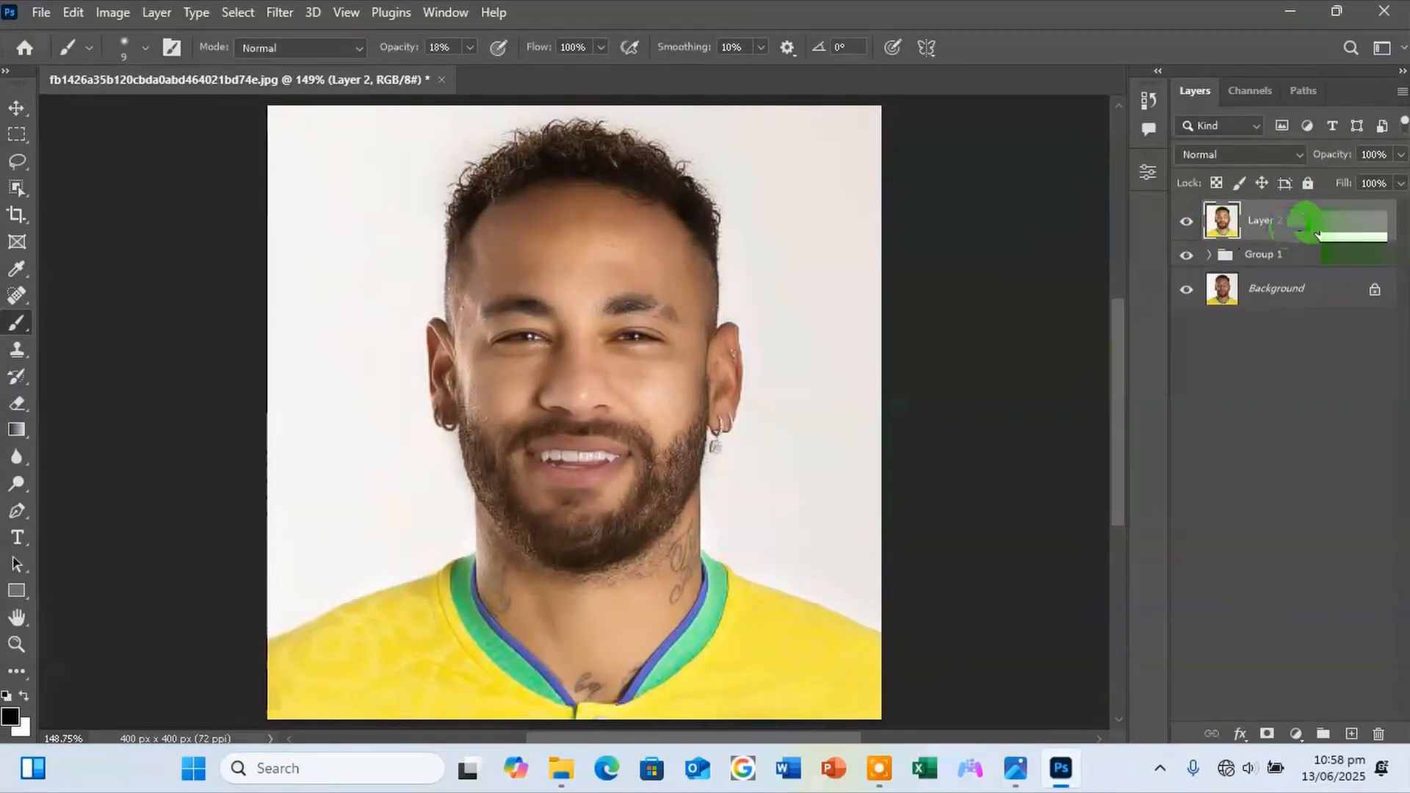
right_click(1296, 235)
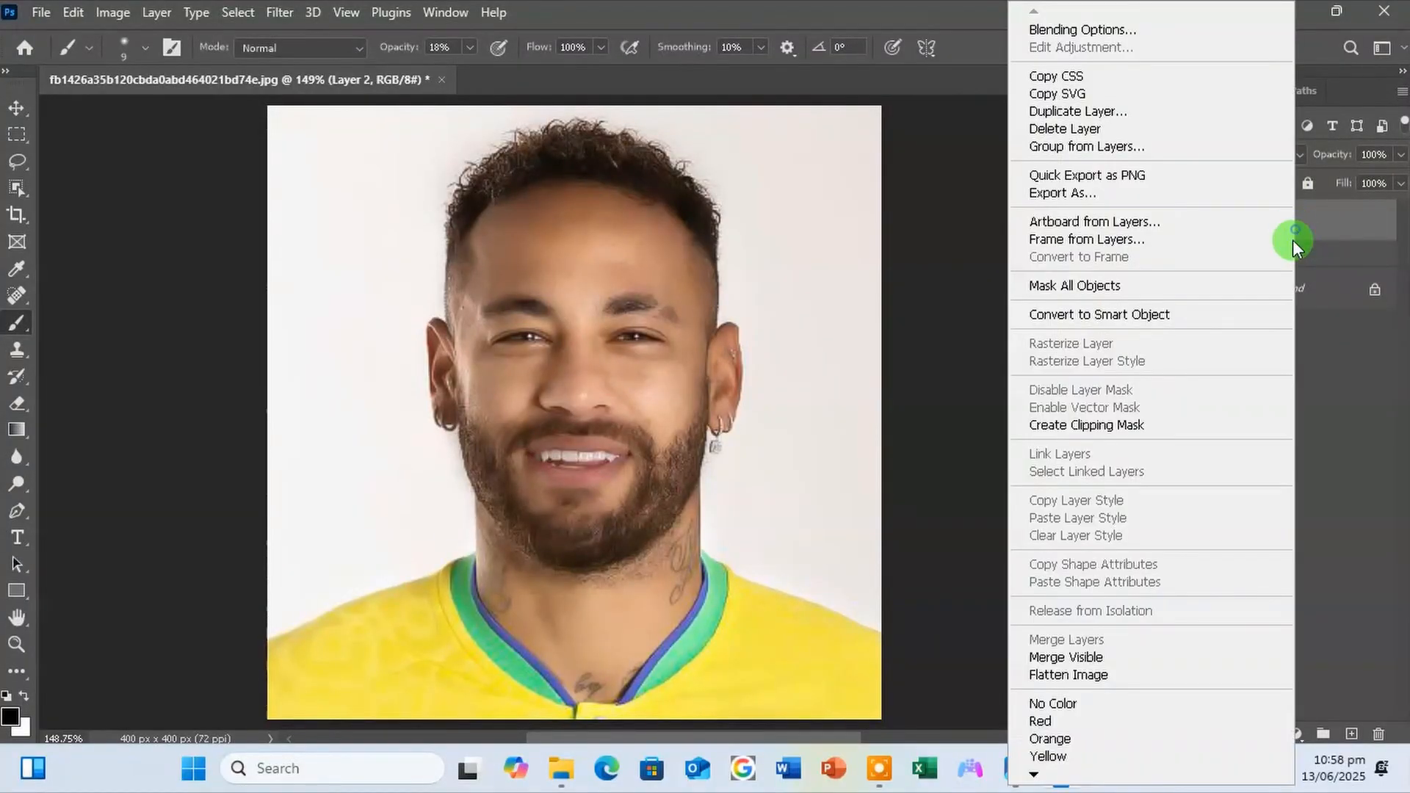
click(1199, 316)
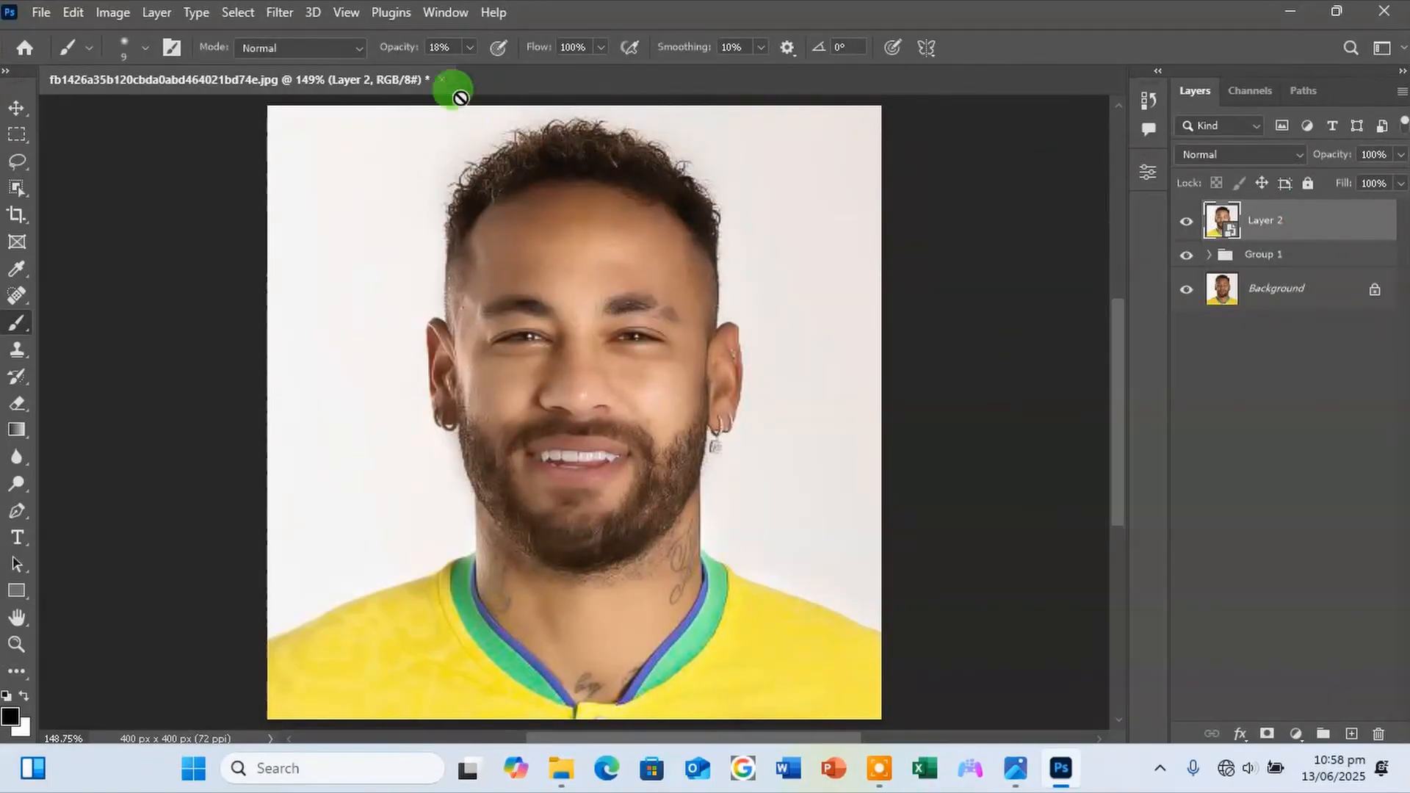
Start a Camera Raw Filter on Layer 2 with Exposure +0.30, Contrast +10, Highlights -56, Shadows +46, Whites -18 and Blacks +2.
click(280, 13)
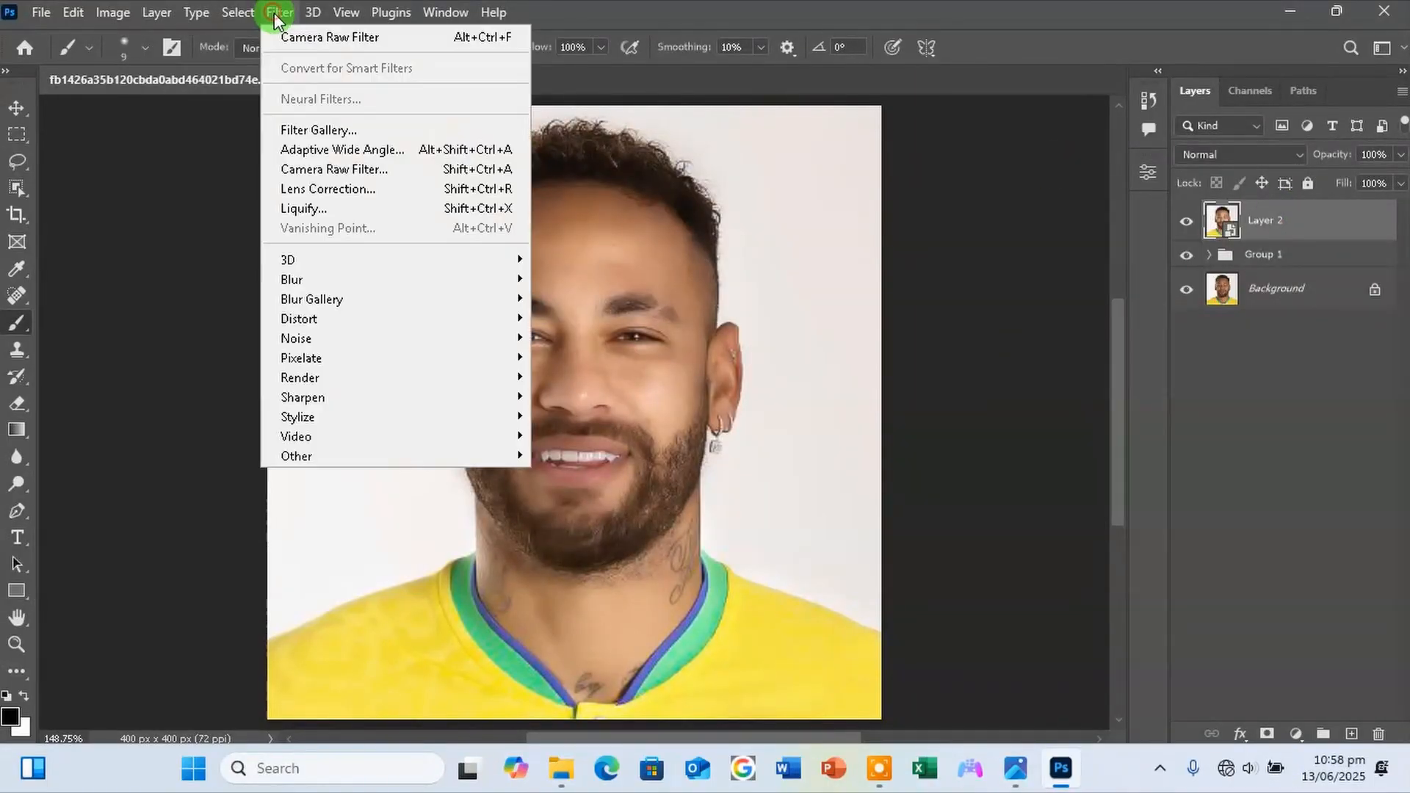
click(327, 169)
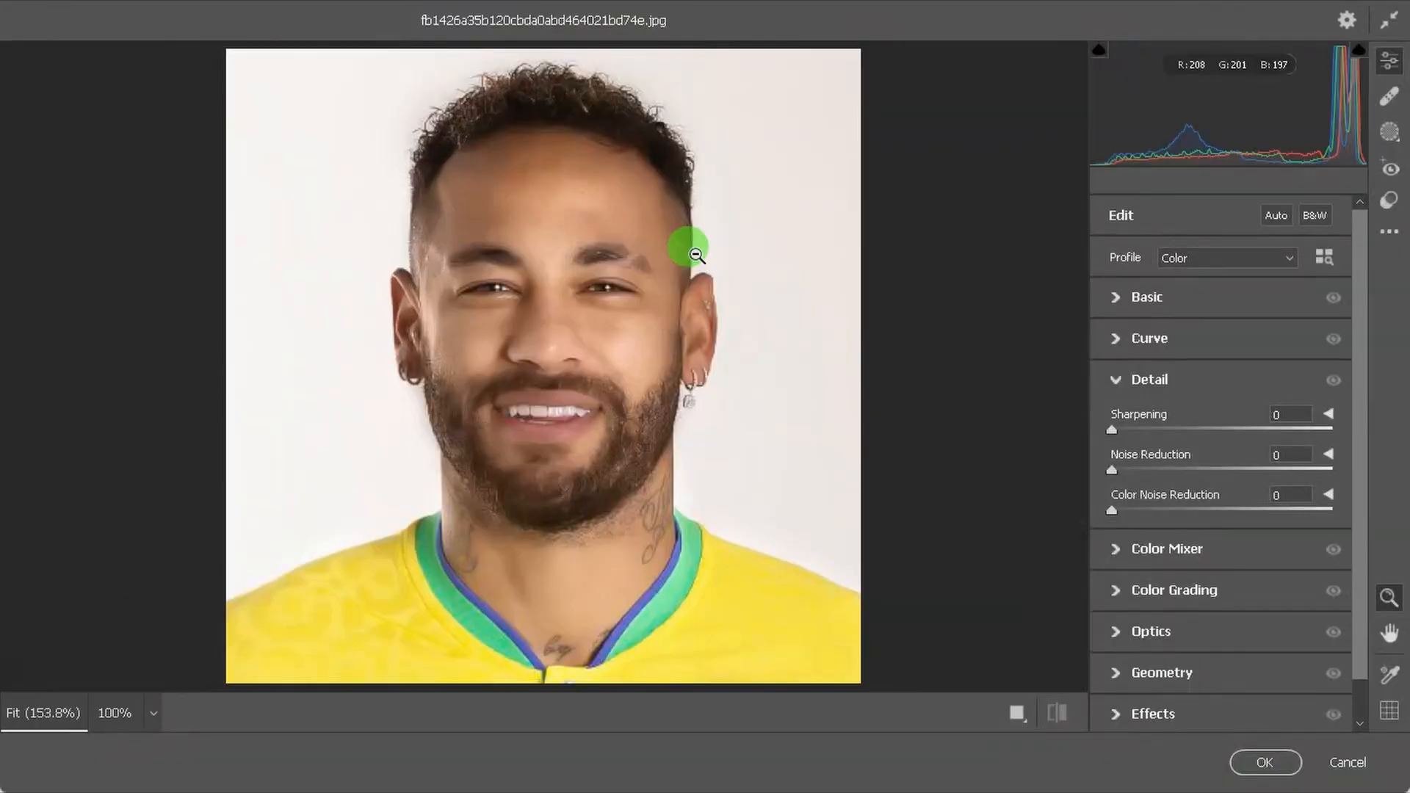
click(1127, 297)
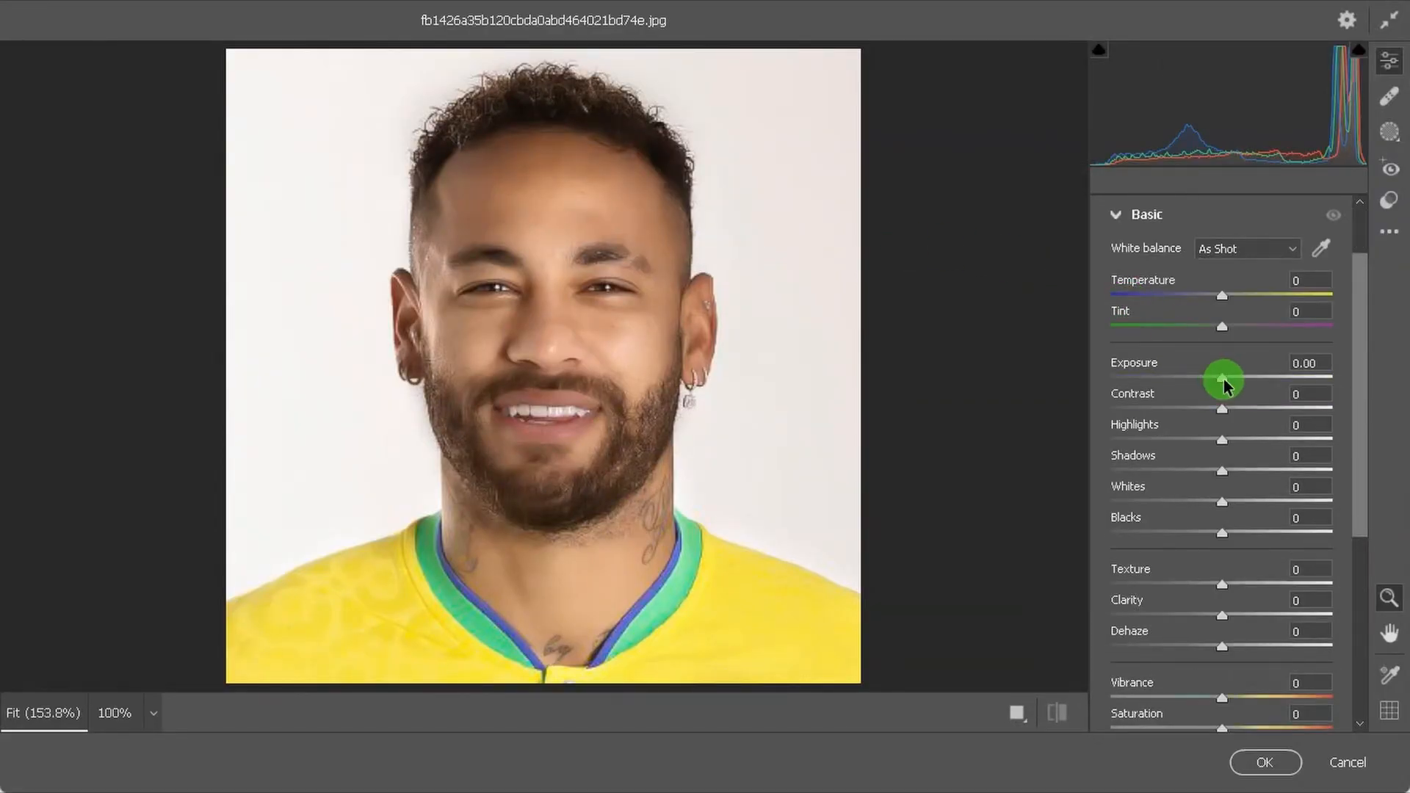
drag(1222, 380, 1232, 408)
drag(1222, 440, 1243, 547)
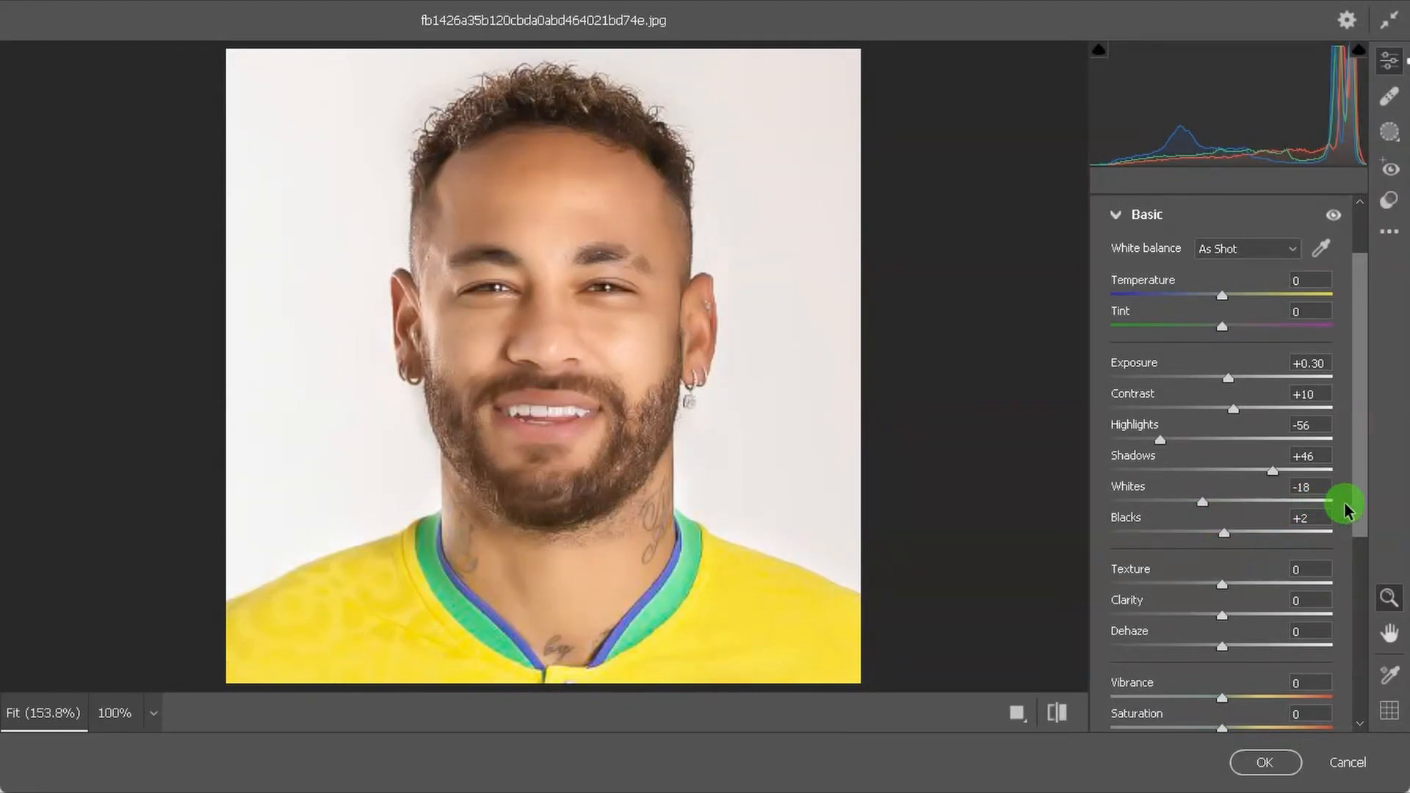
Boost the portrait's colours with Vibrance +31 and Saturation +2.
scroll(1358, 520, down, 2)
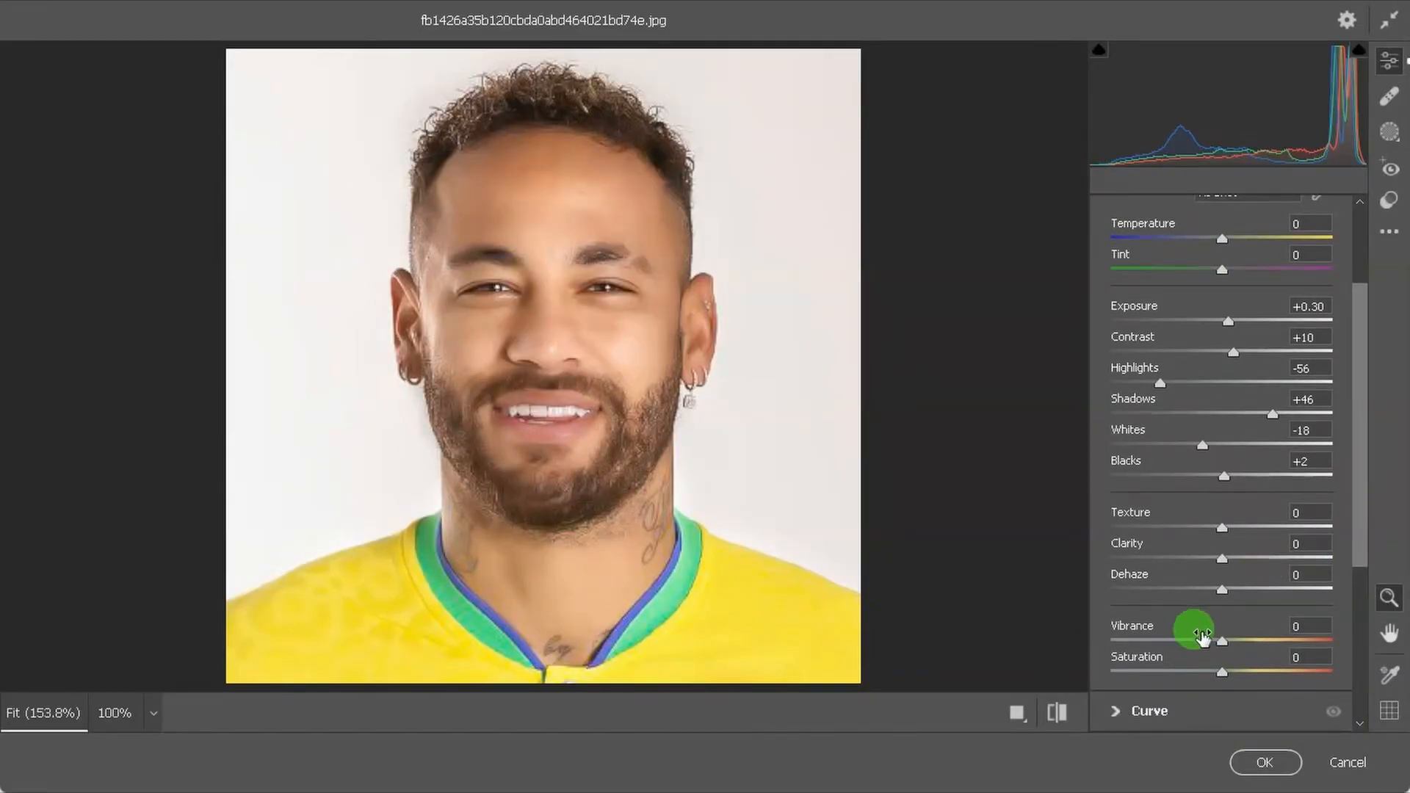
drag(1221, 644, 1255, 644)
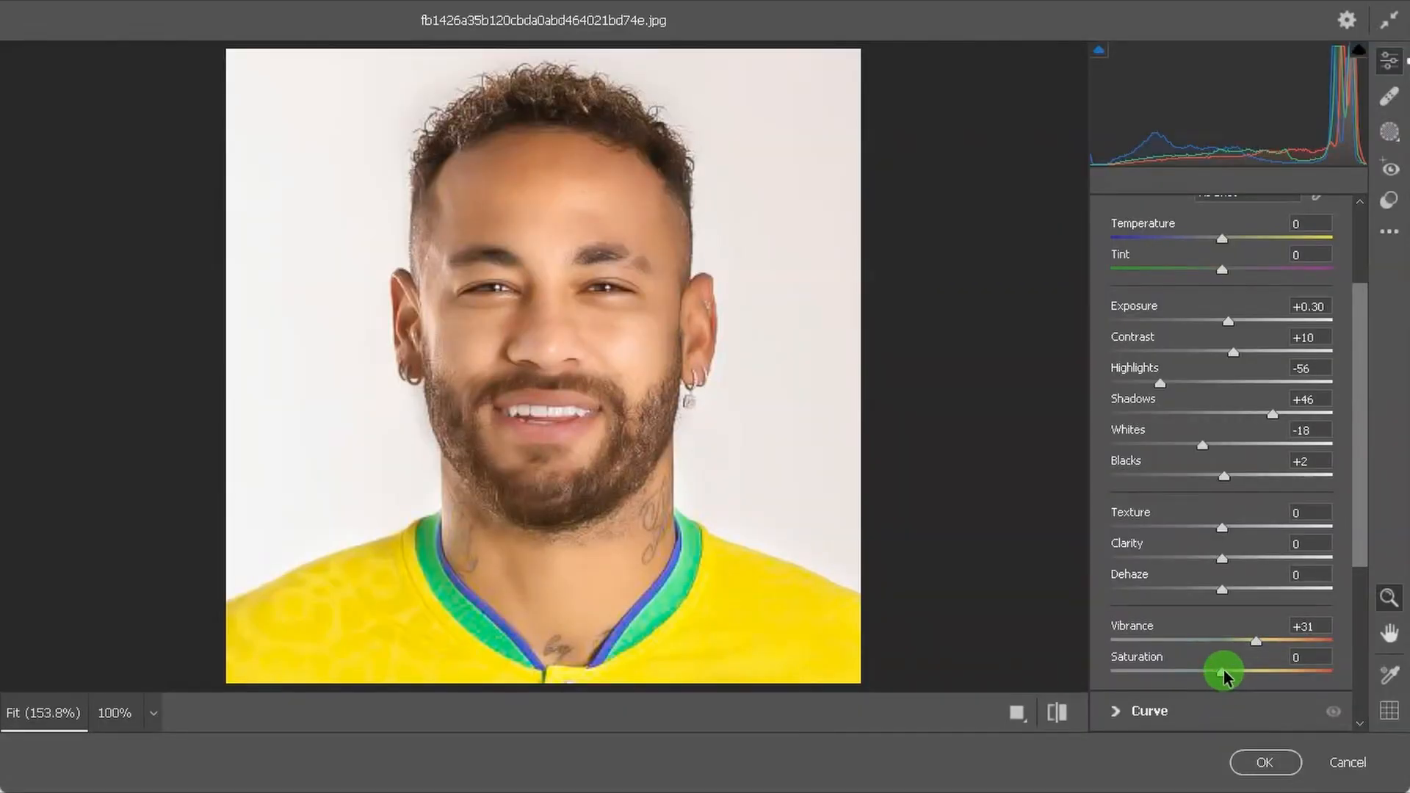
drag(1224, 676, 1226, 677)
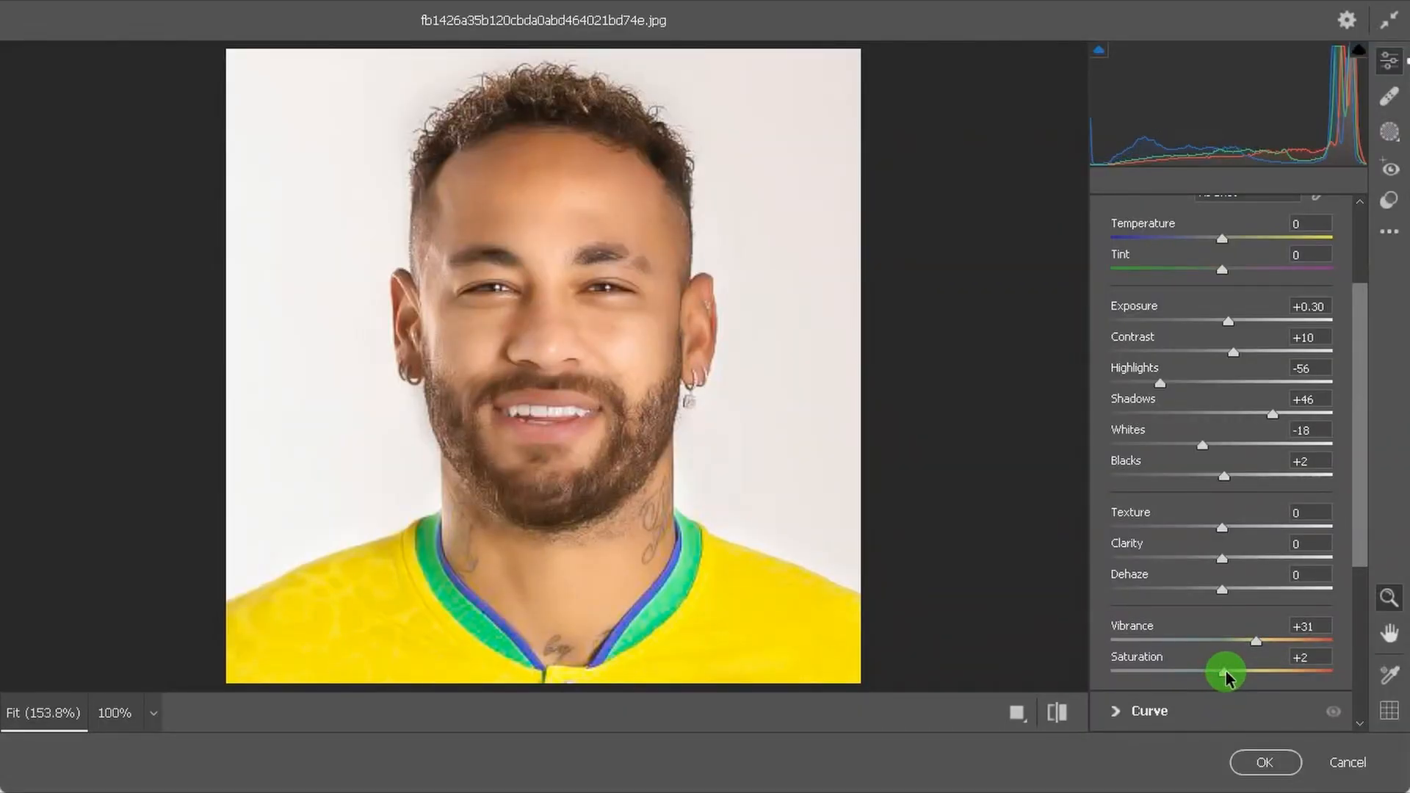
Set Noise Reduction to 10 and Sharpening to 6 in the Detail settings.
drag(1360, 536, 1346, 626)
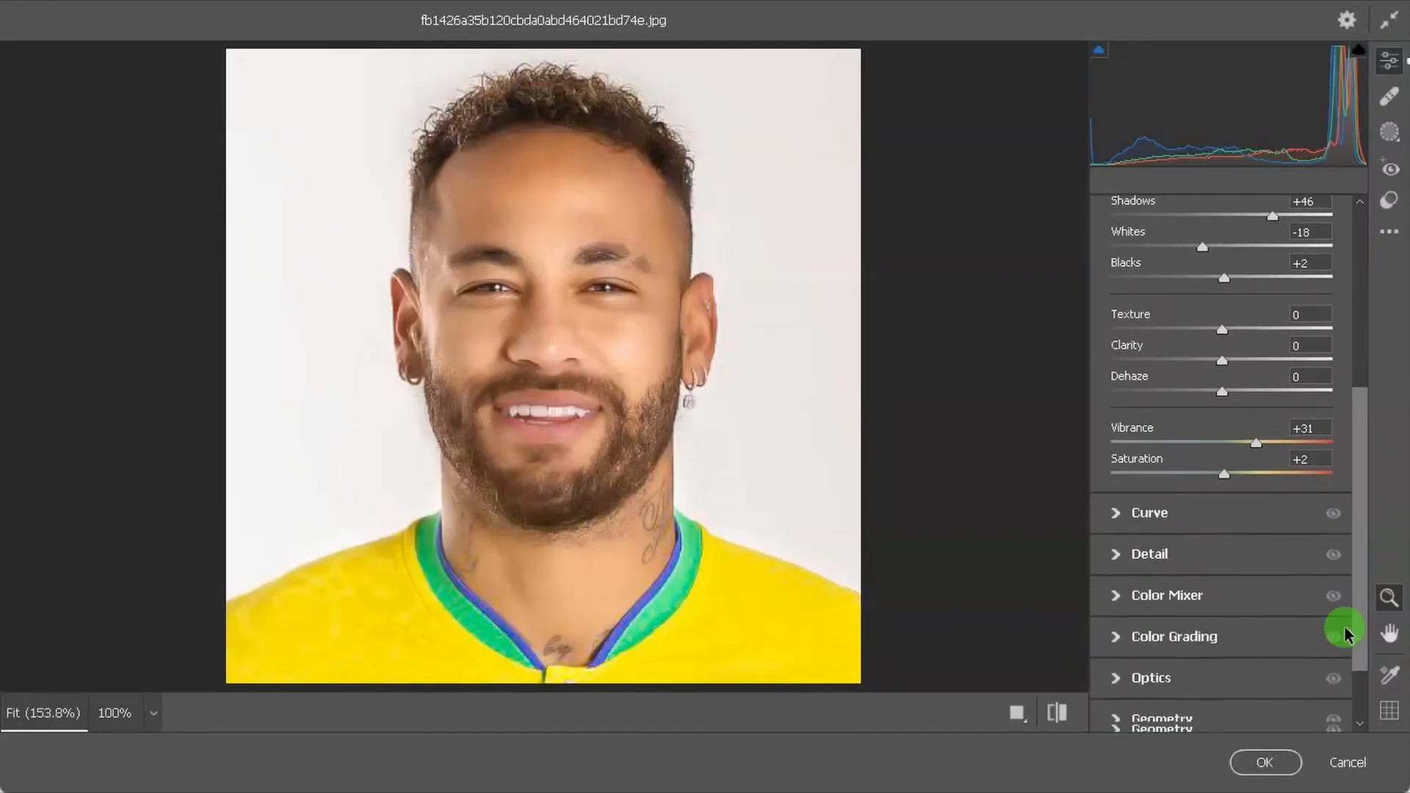
click(1121, 554)
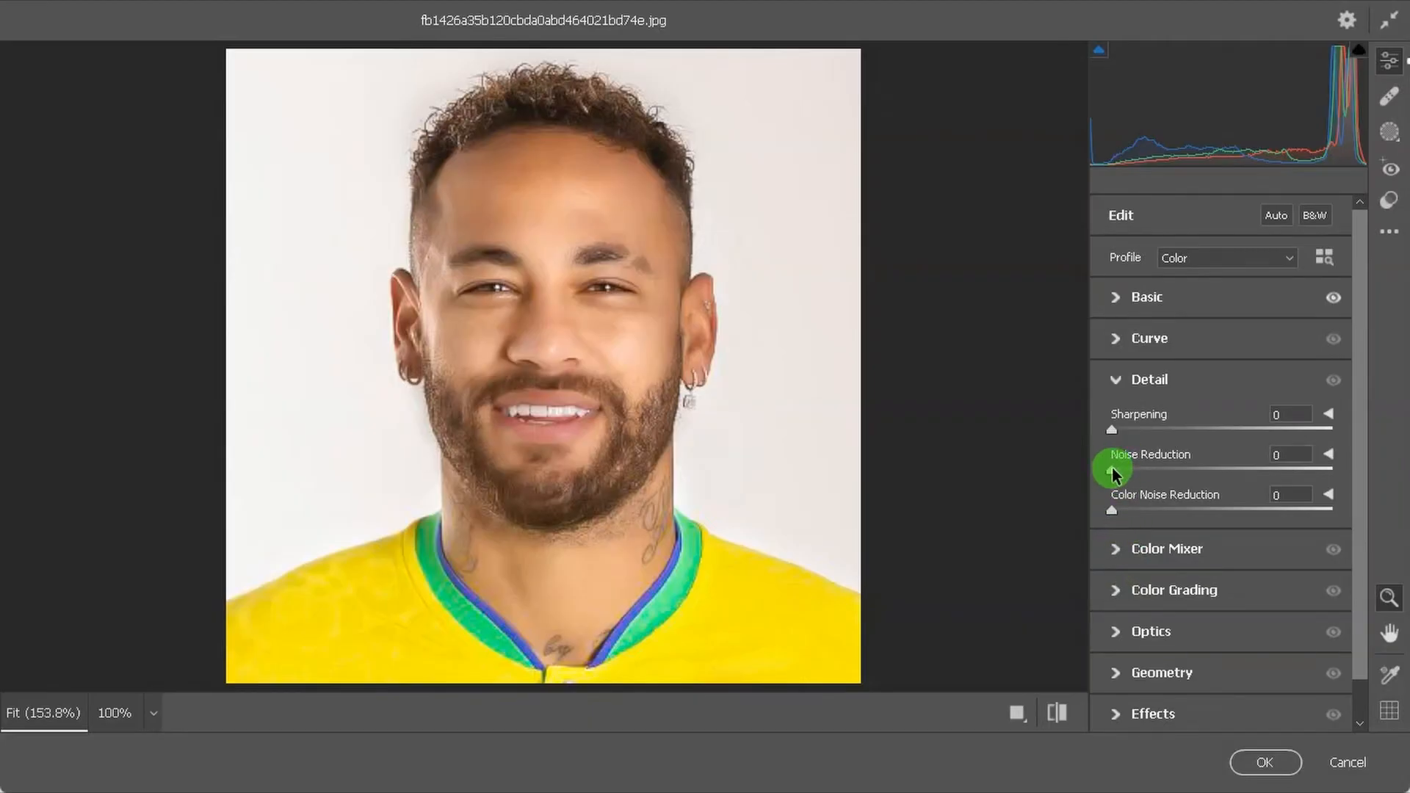
drag(1113, 472, 1120, 429)
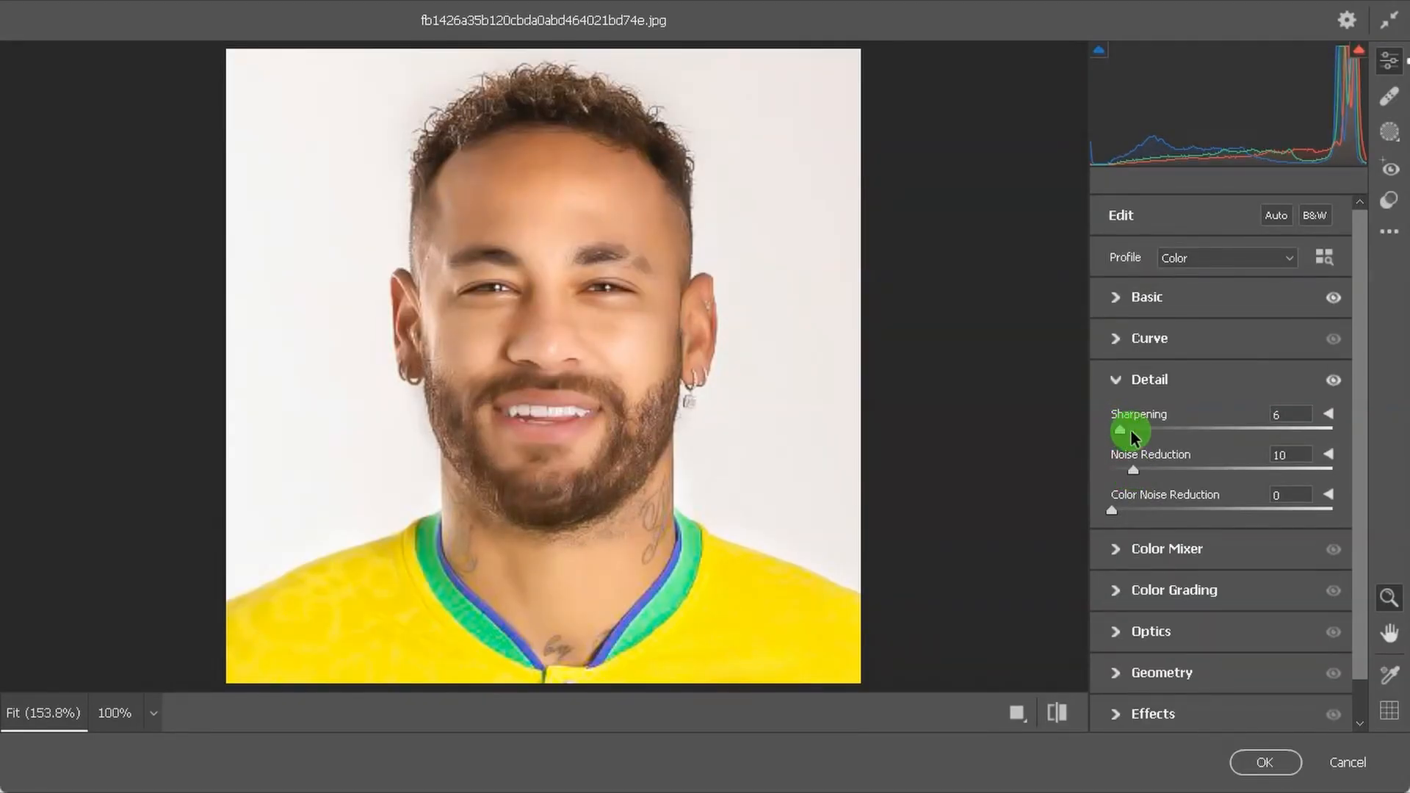
Show the before and after views side by side and raise the Oranges saturation to +14 in the Color Mixer.
drag(1356, 383, 1353, 441)
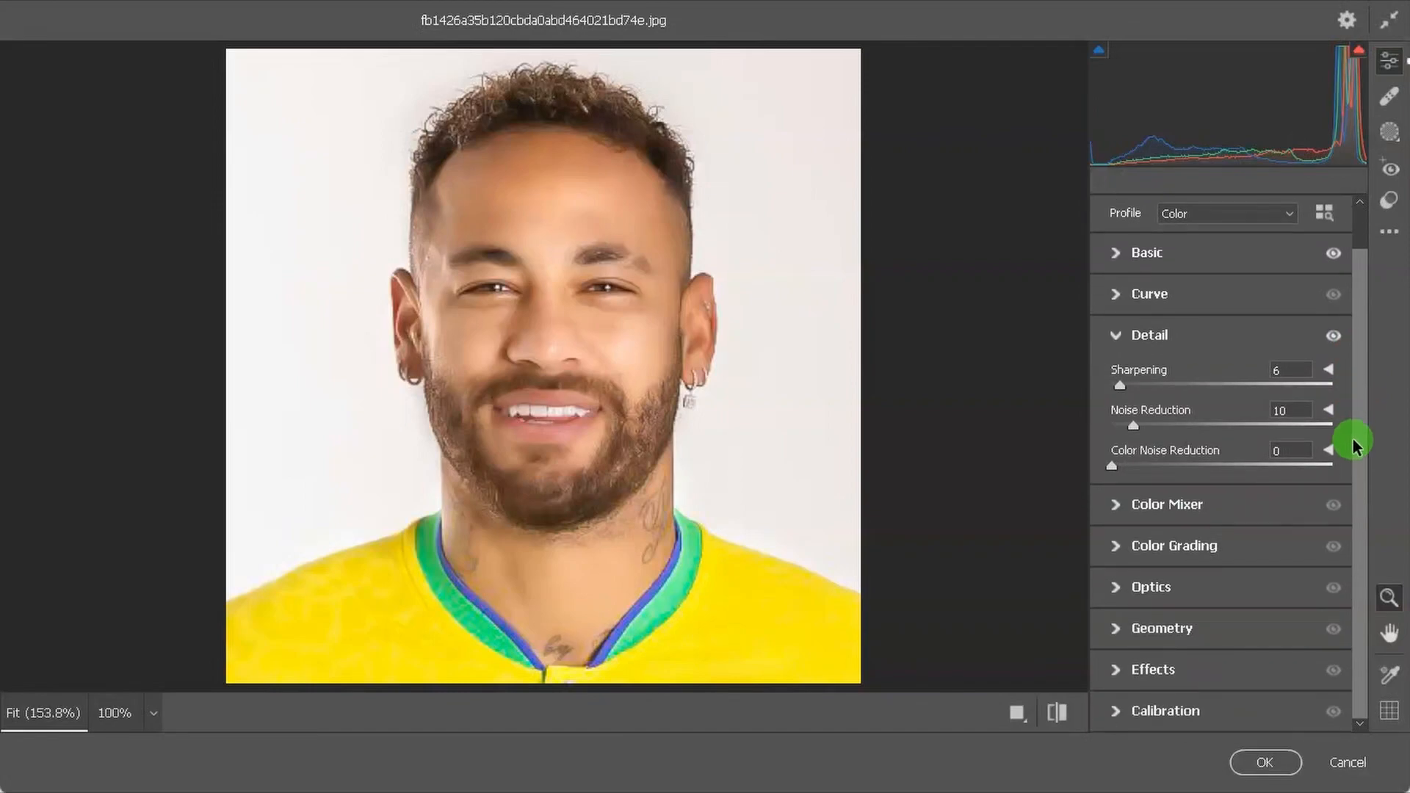
click(1018, 707)
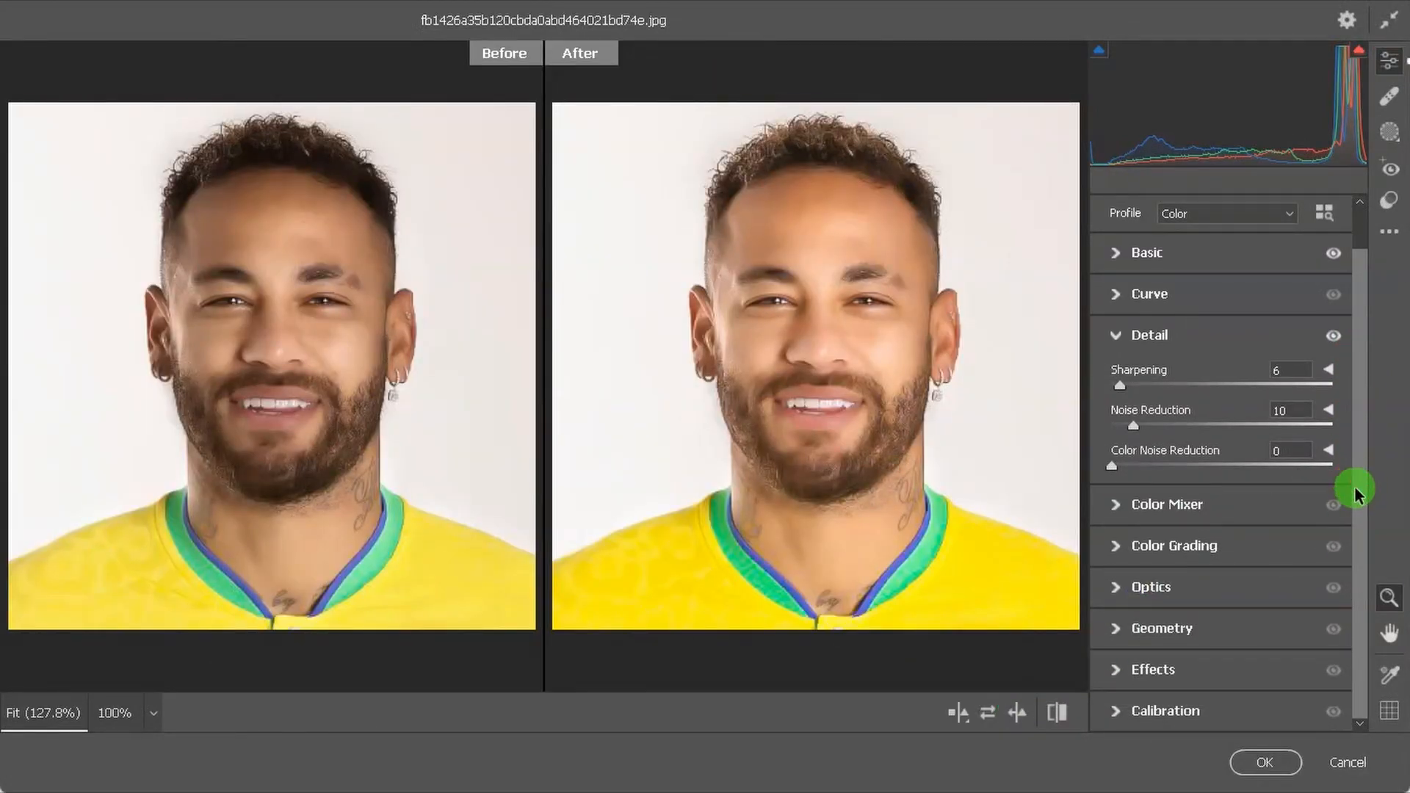
click(1125, 504)
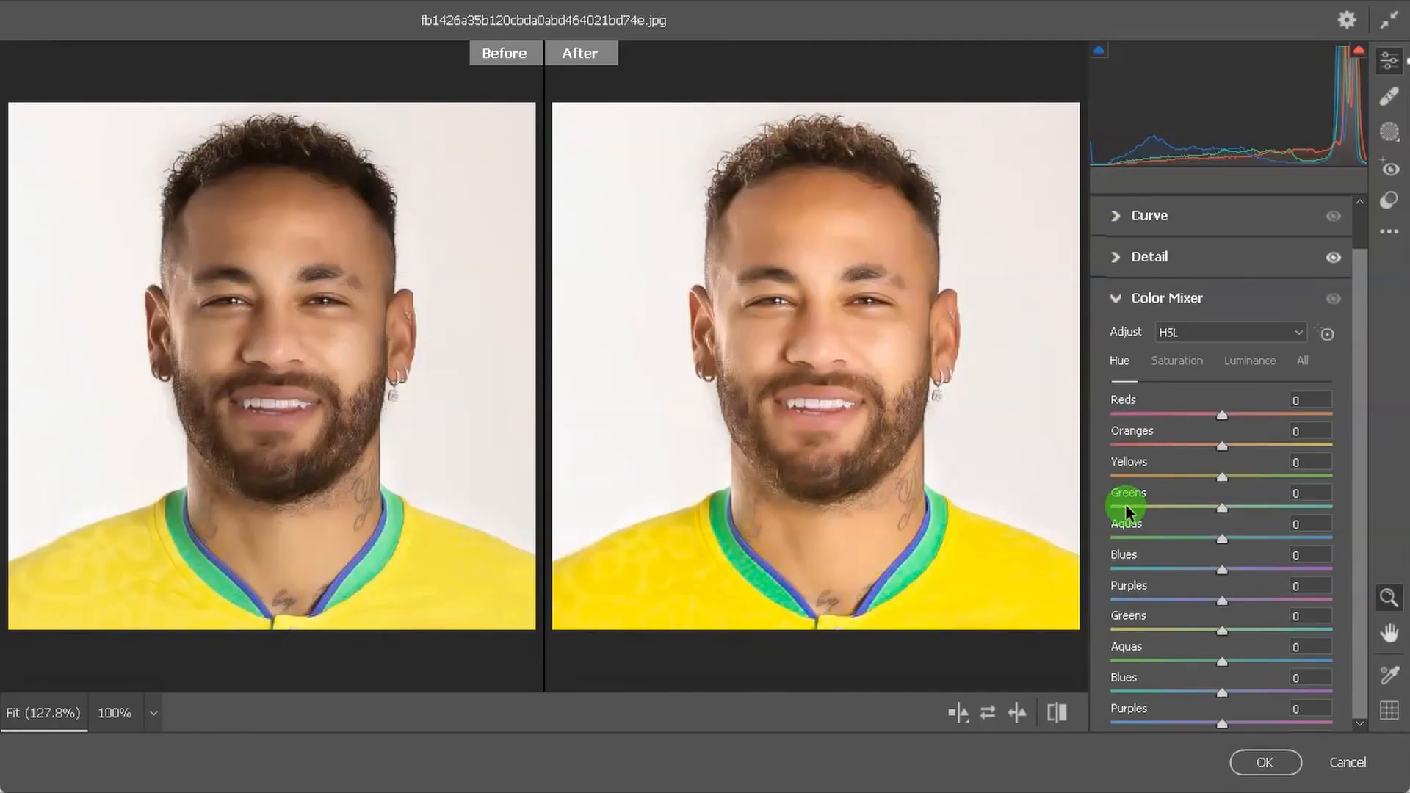
click(1178, 360)
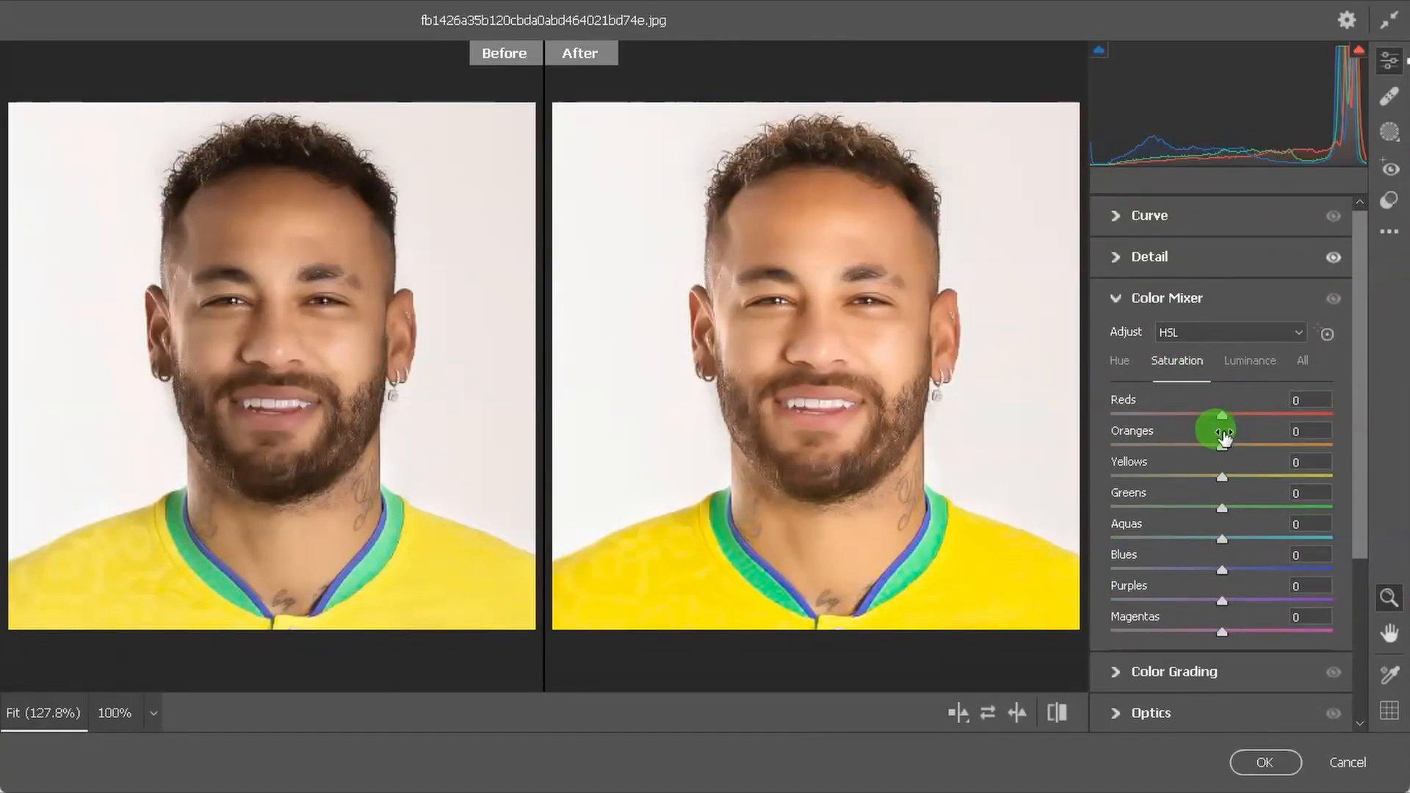
drag(1220, 445, 1234, 445)
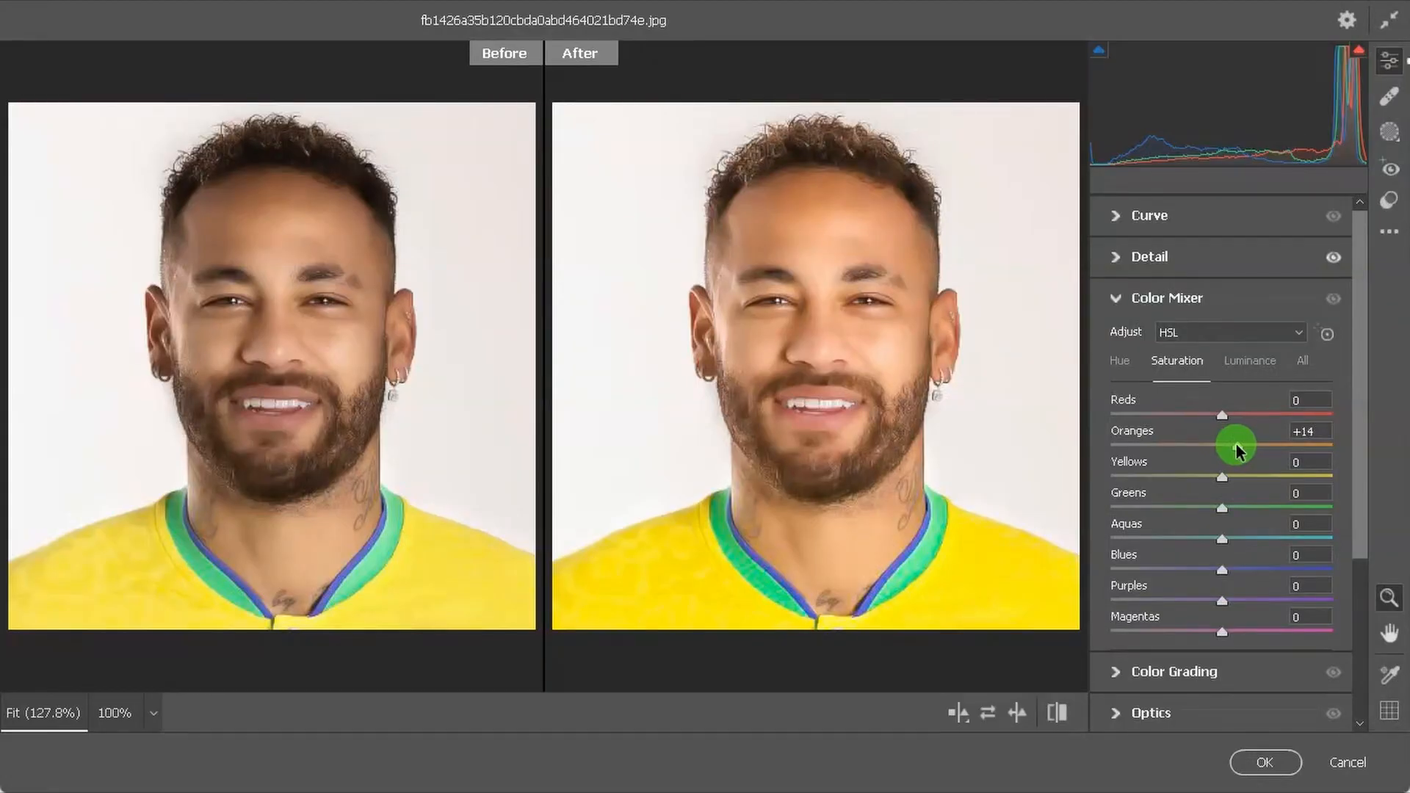
Raise the Oranges luminance to +19 and adjust the Reds luminance in the Color Mixer.
click(1241, 360)
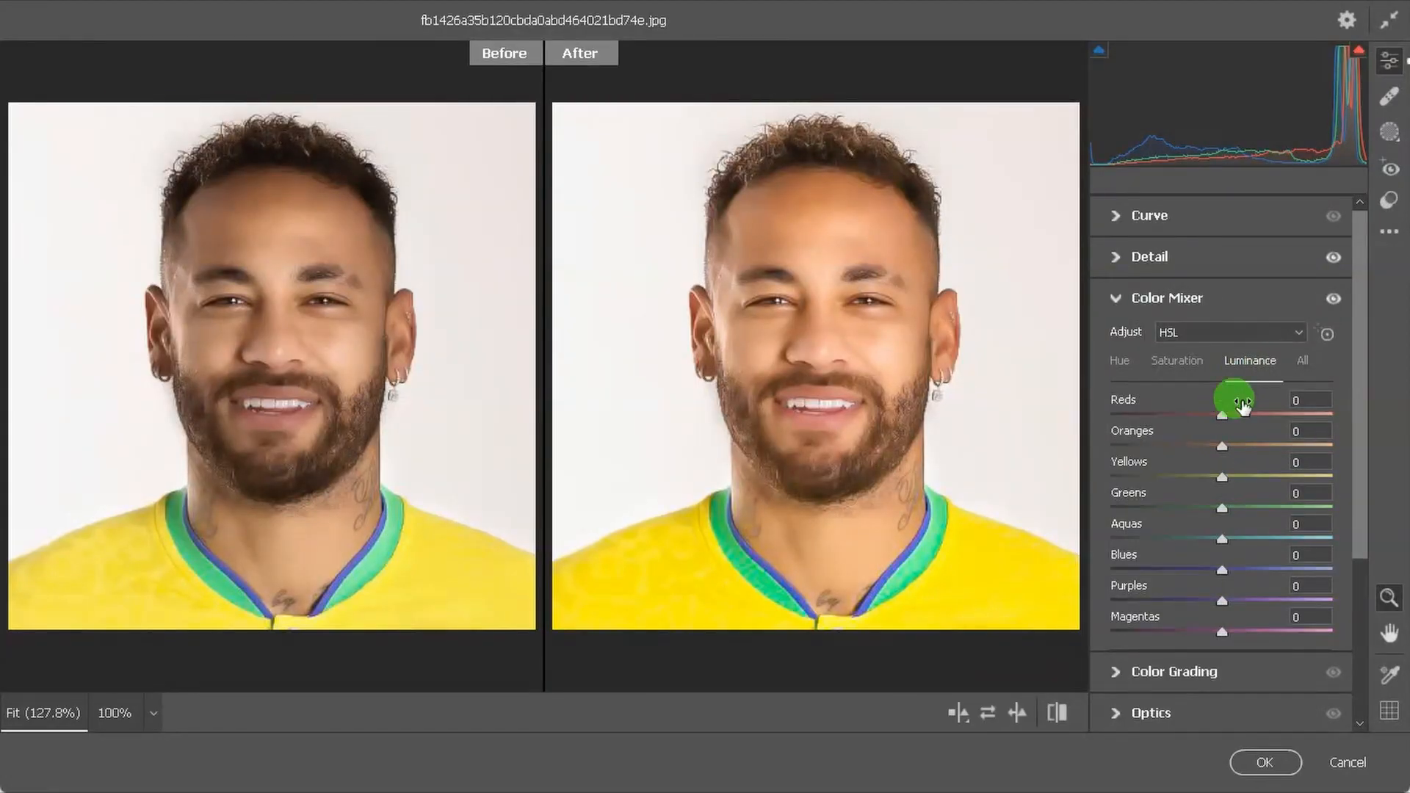
drag(1222, 445, 1242, 446)
click(1222, 417)
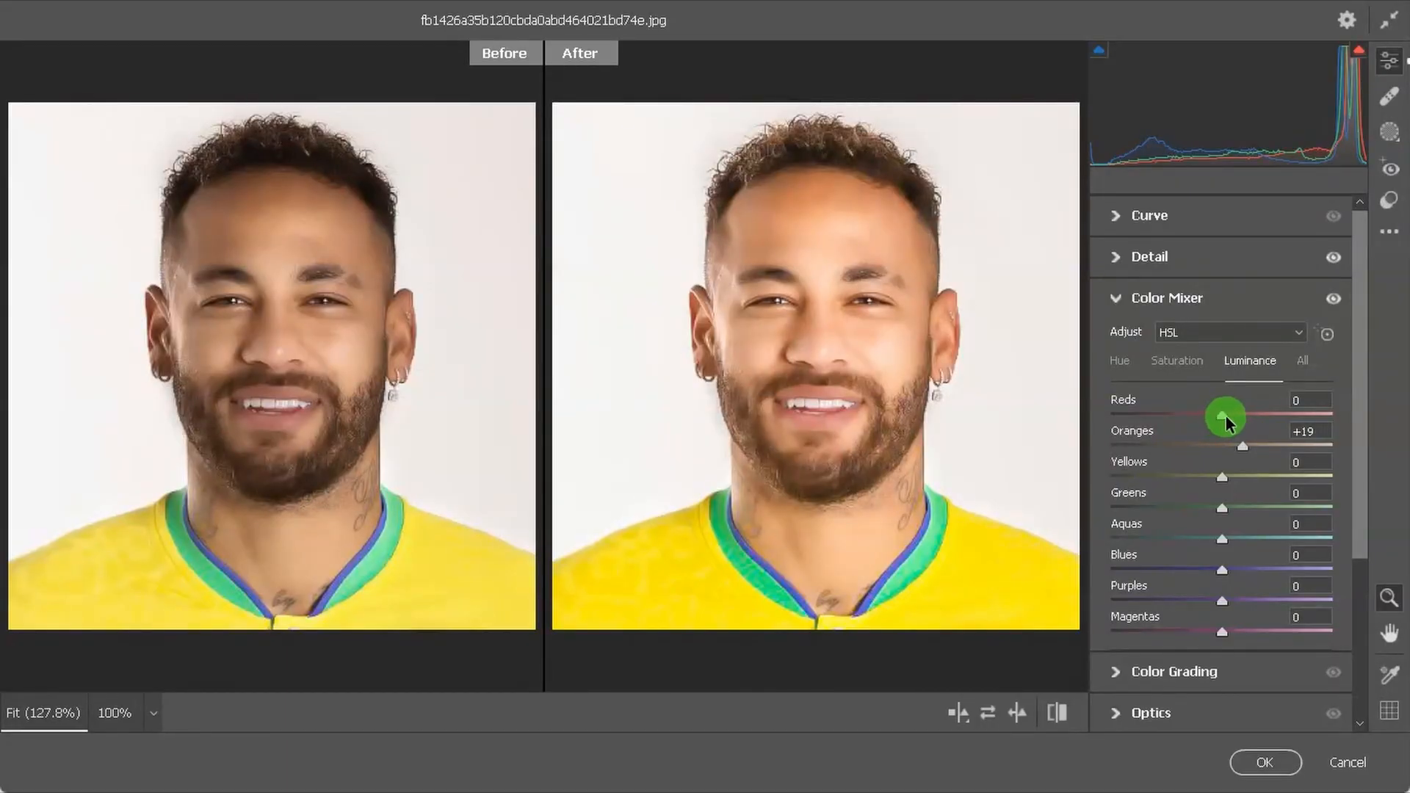
drag(1221, 418, 1203, 391)
Set the Reds saturation to +15 and apply the Camera Raw Filter.
click(1192, 363)
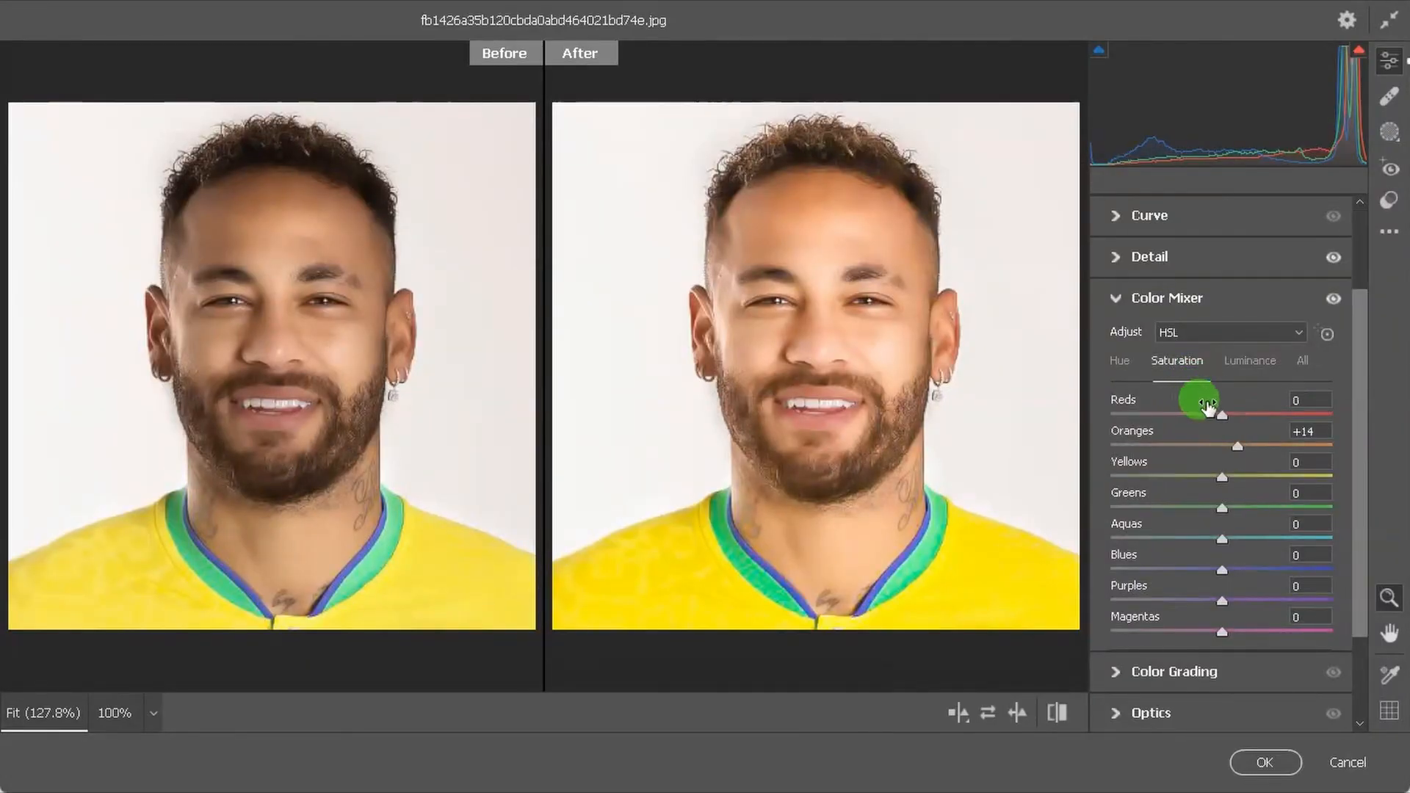
drag(1223, 412, 1238, 411)
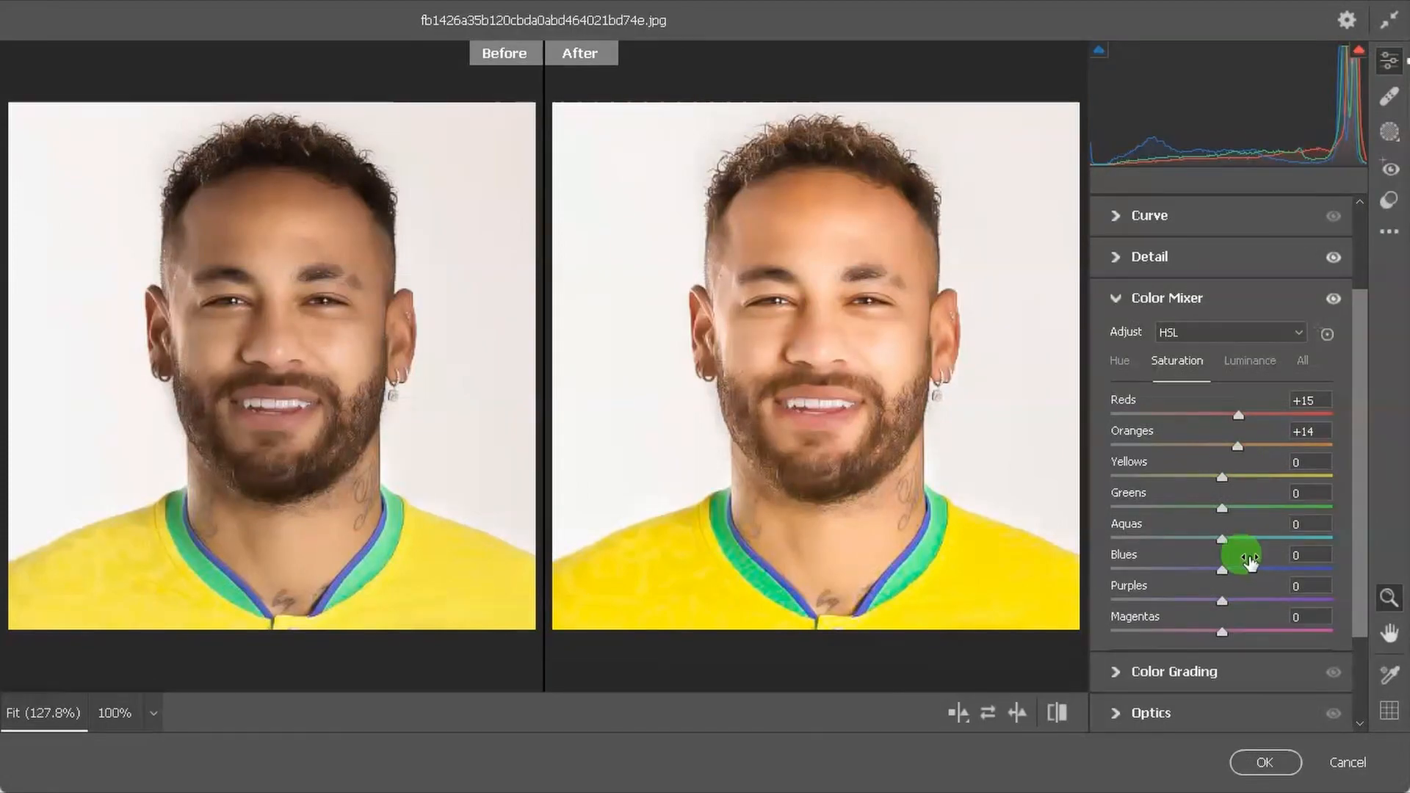
click(1261, 764)
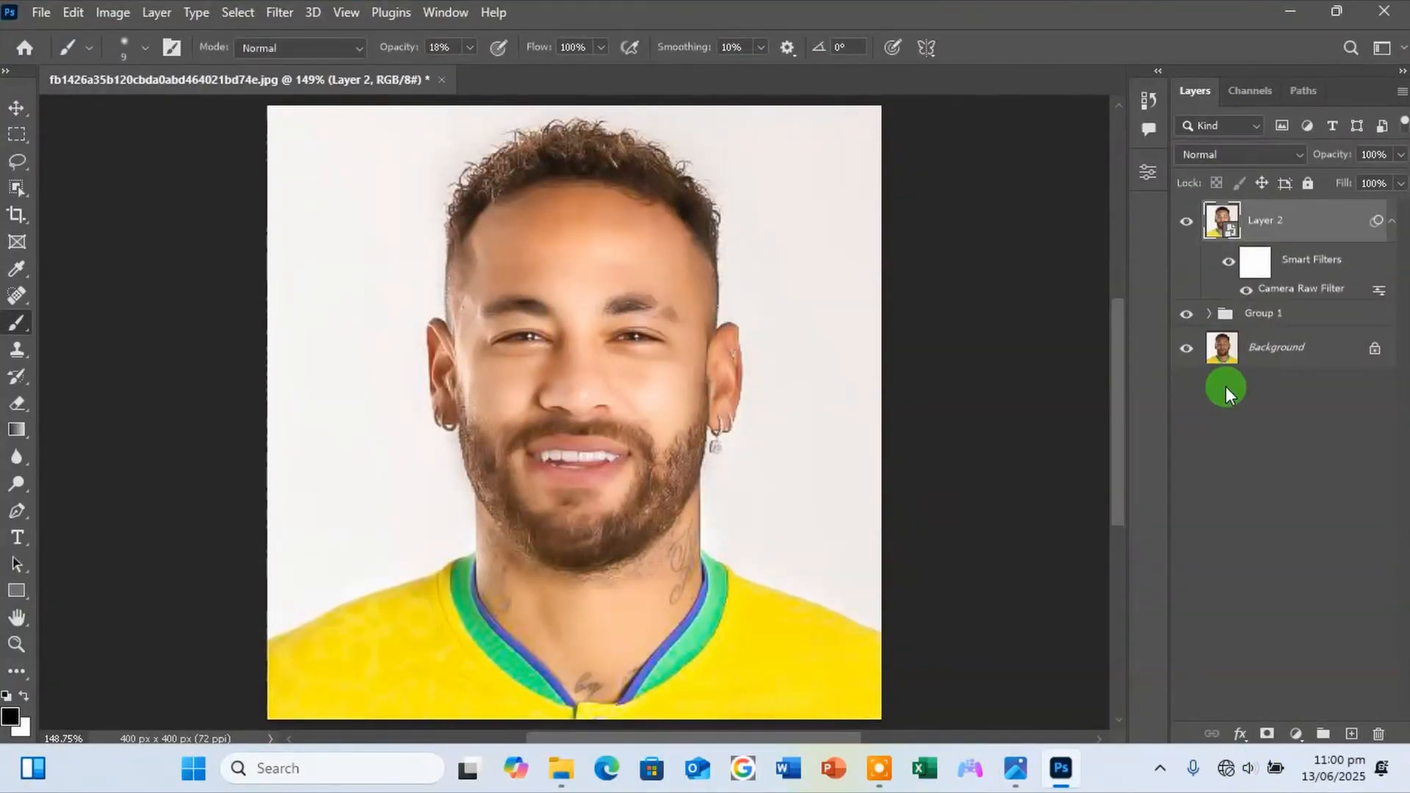
Compare the result with the original by hiding Layer 2 and Group 1 and showing them again one by one.
click(1186, 226)
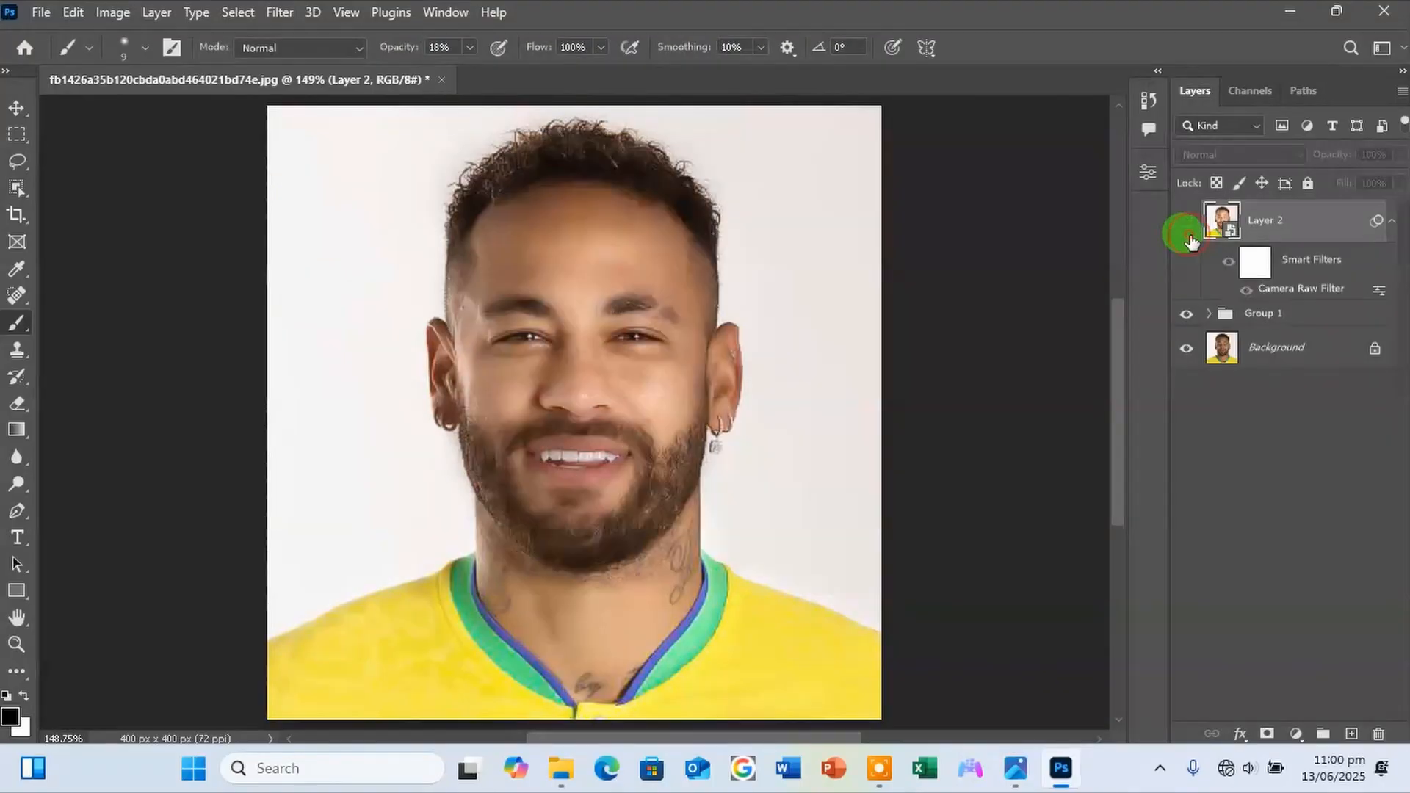
click(1187, 313)
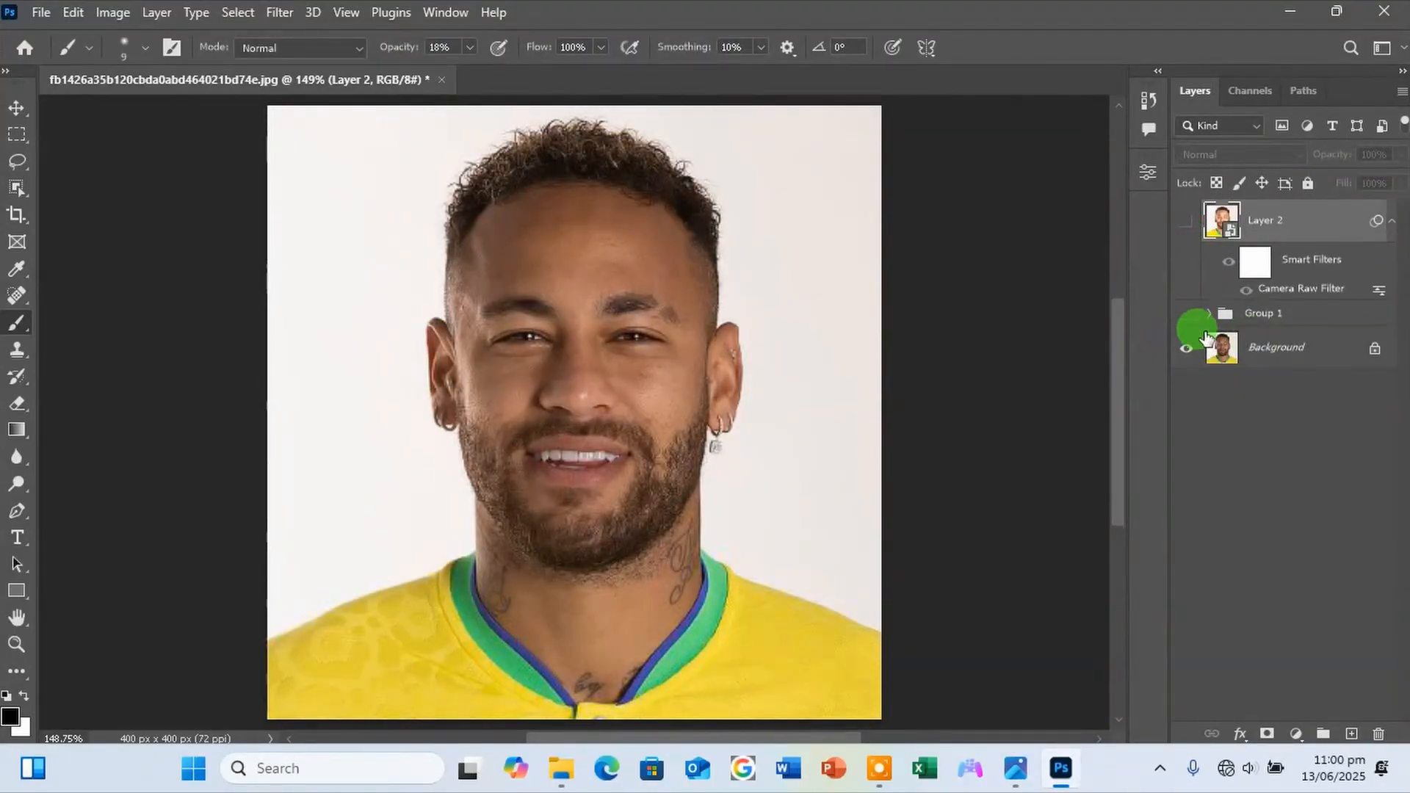
click(1187, 315)
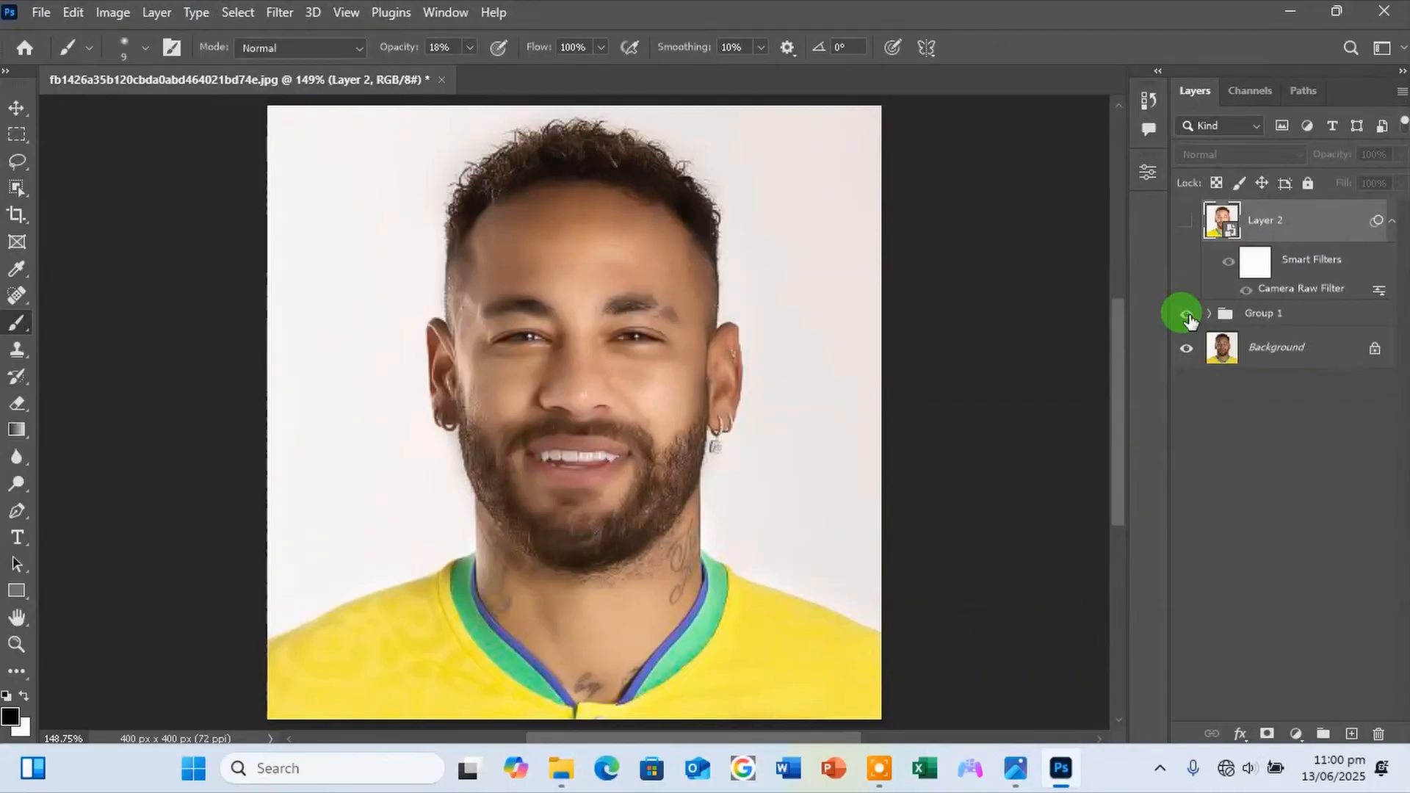
click(1187, 223)
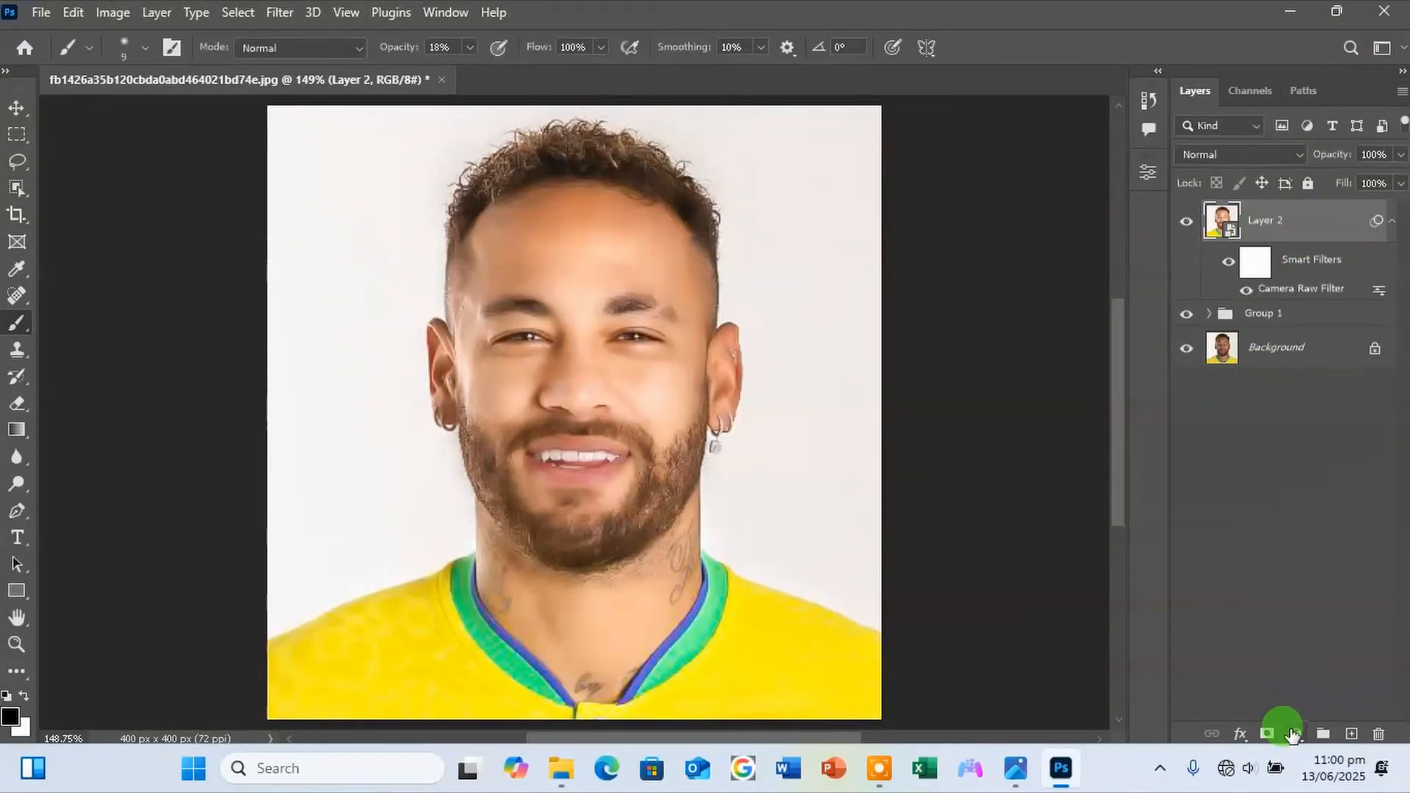
Add a Brightness/Contrast adjustment layer above Layer 2 with Brightness set to -15.
click(1293, 734)
click(1298, 429)
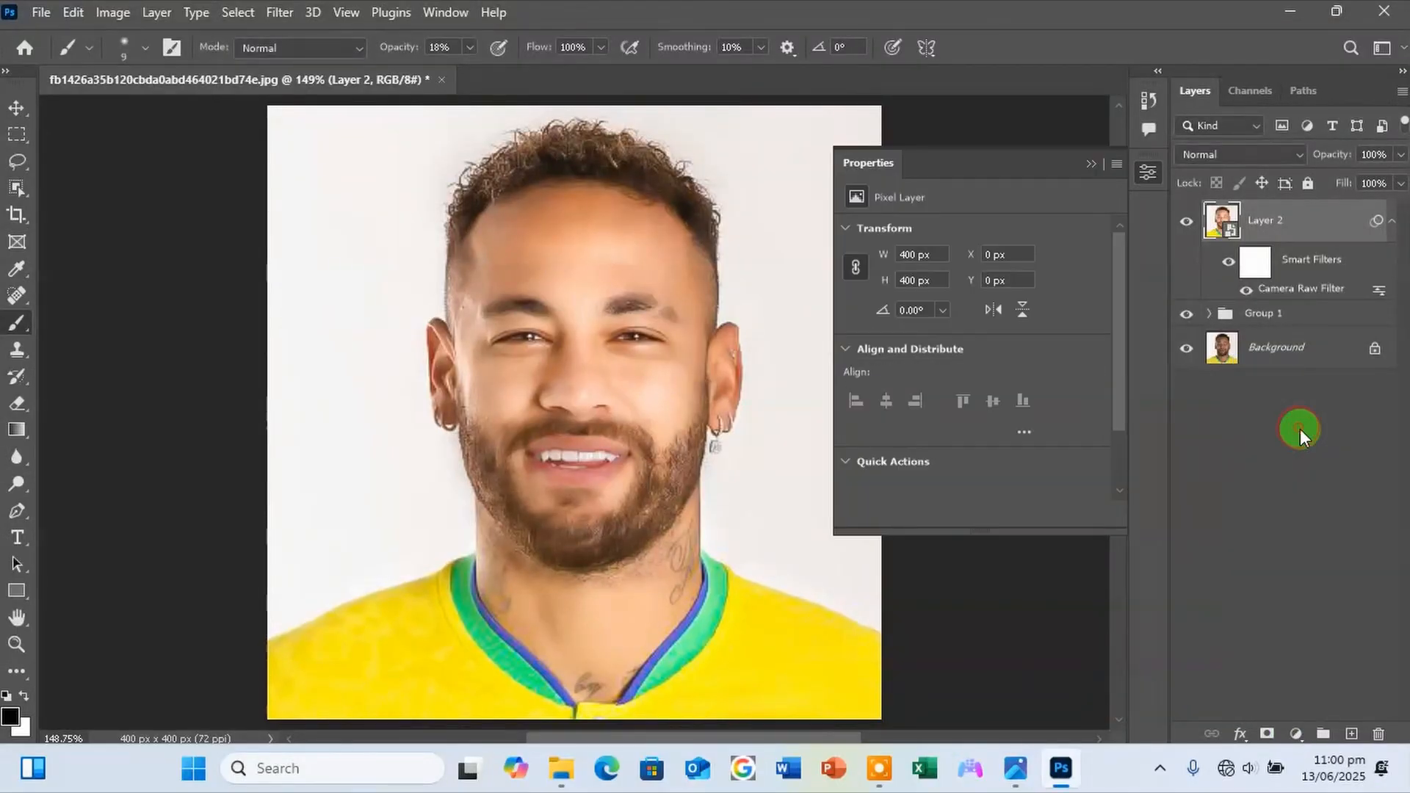
drag(985, 276, 960, 287)
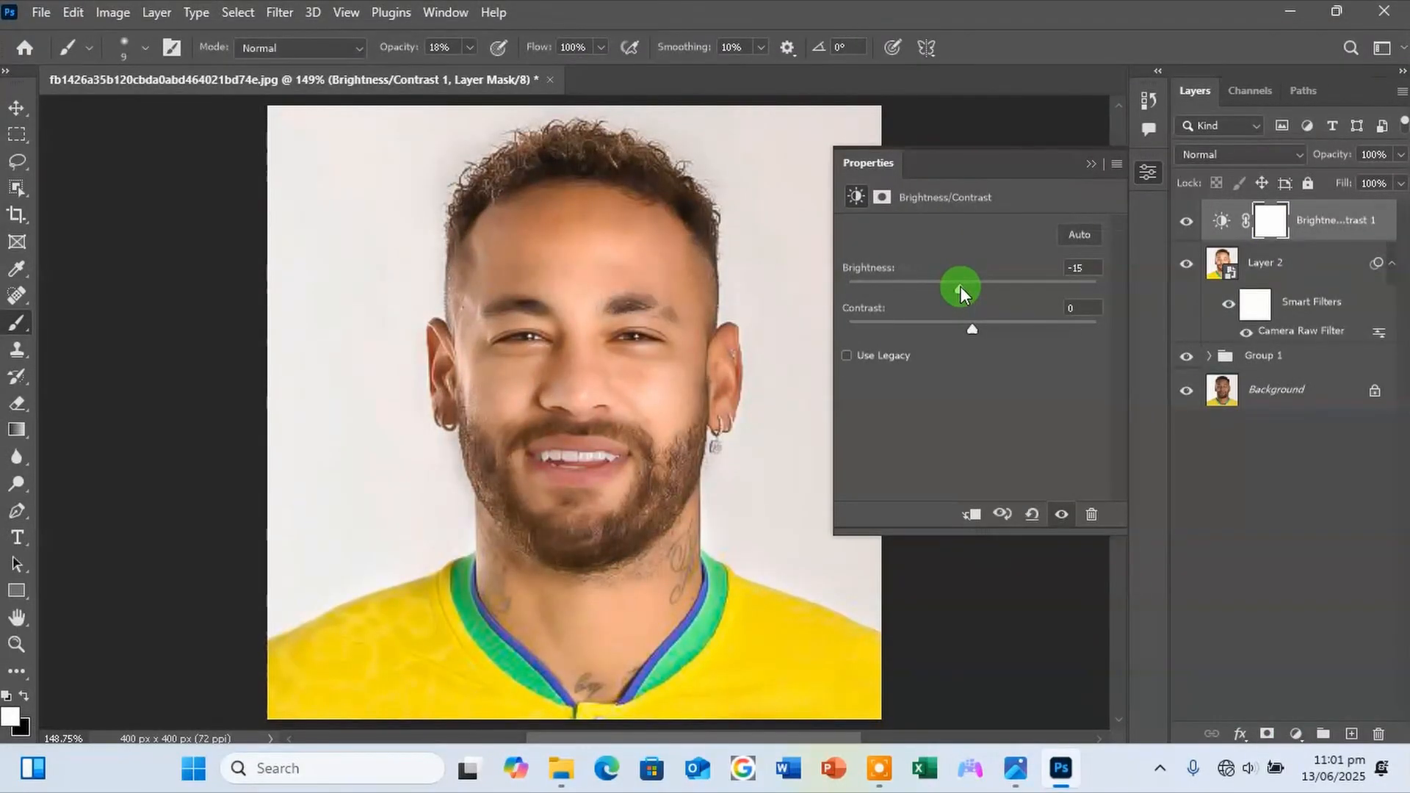
click(1091, 165)
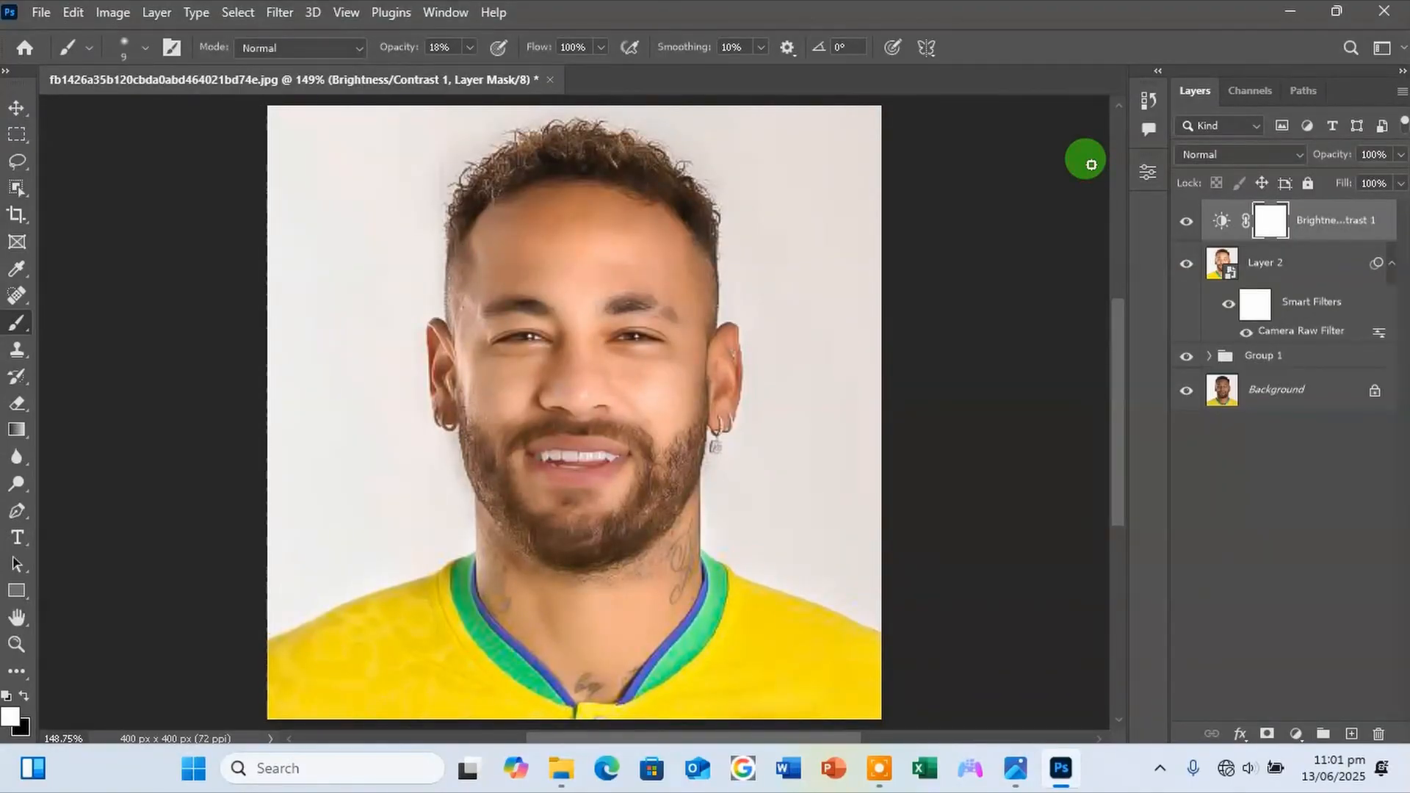